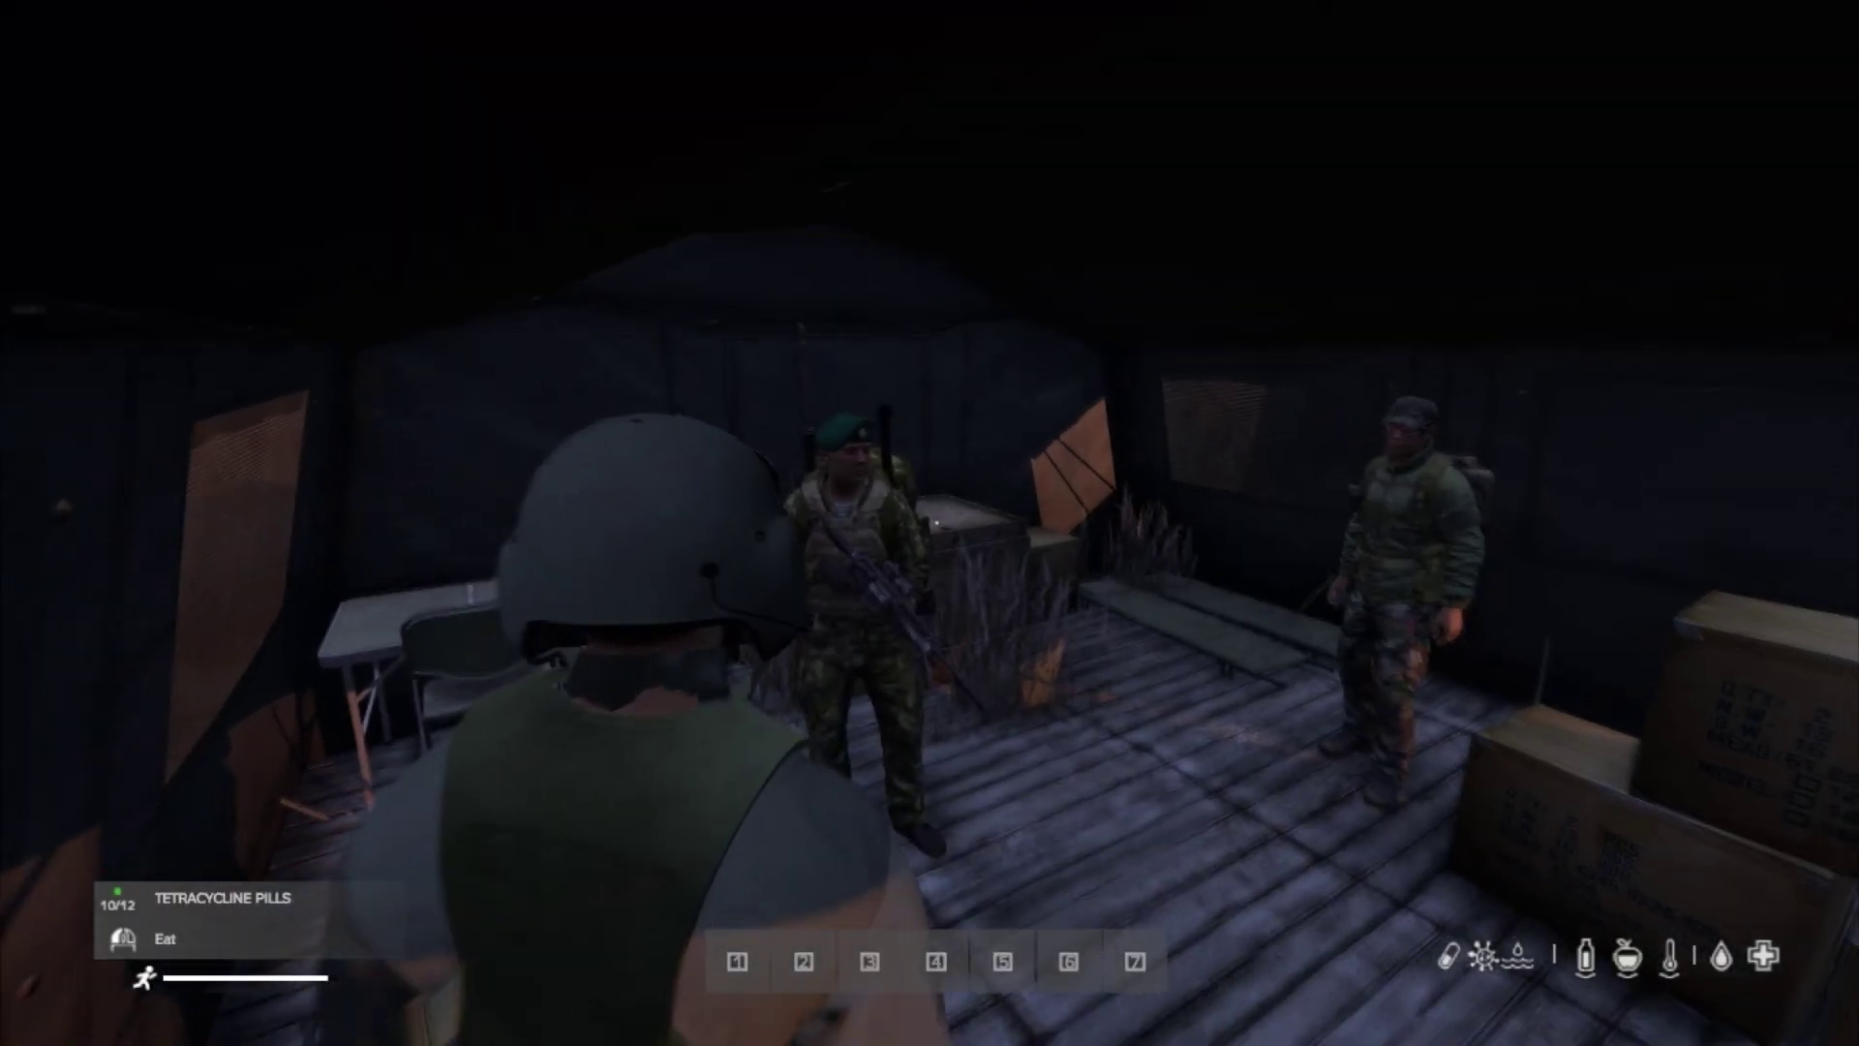
- Leave the tent with the armed traders and tour the tarmac around the tents, wrecked vehicles and helipad circles
key(w)
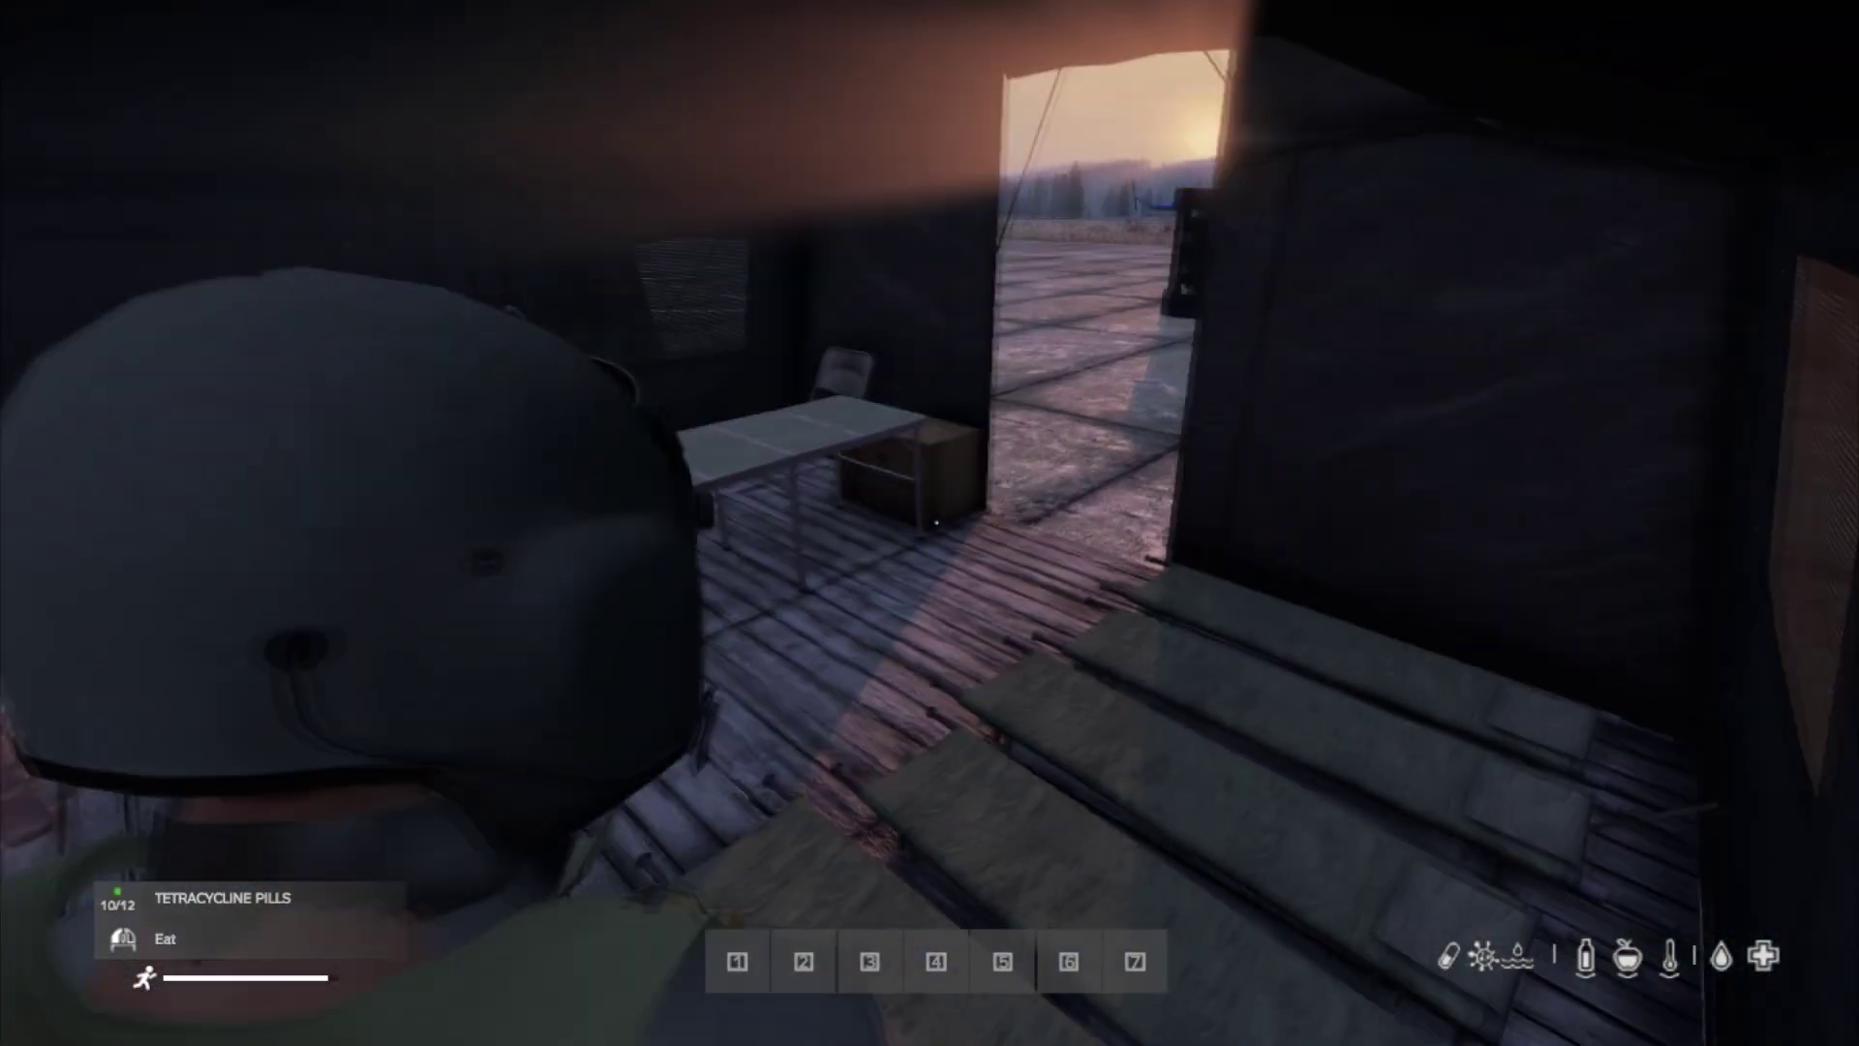
key(w)
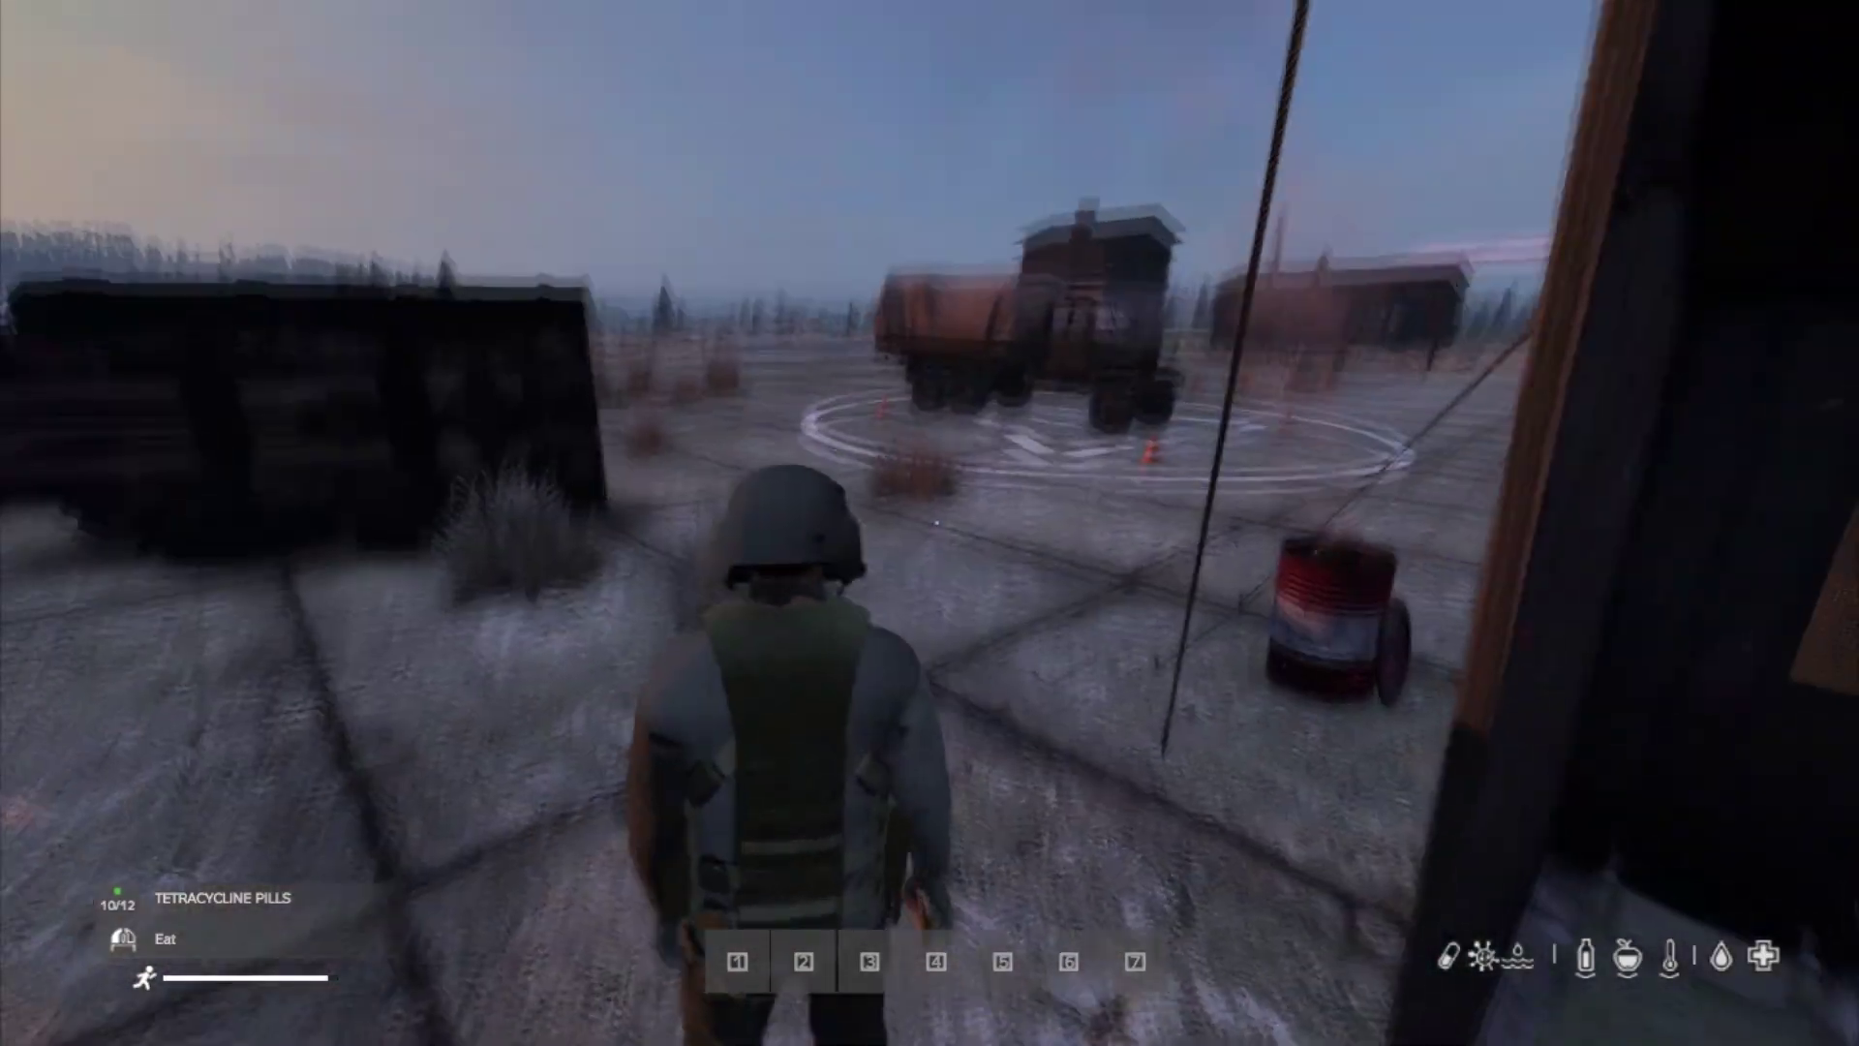
key(w)
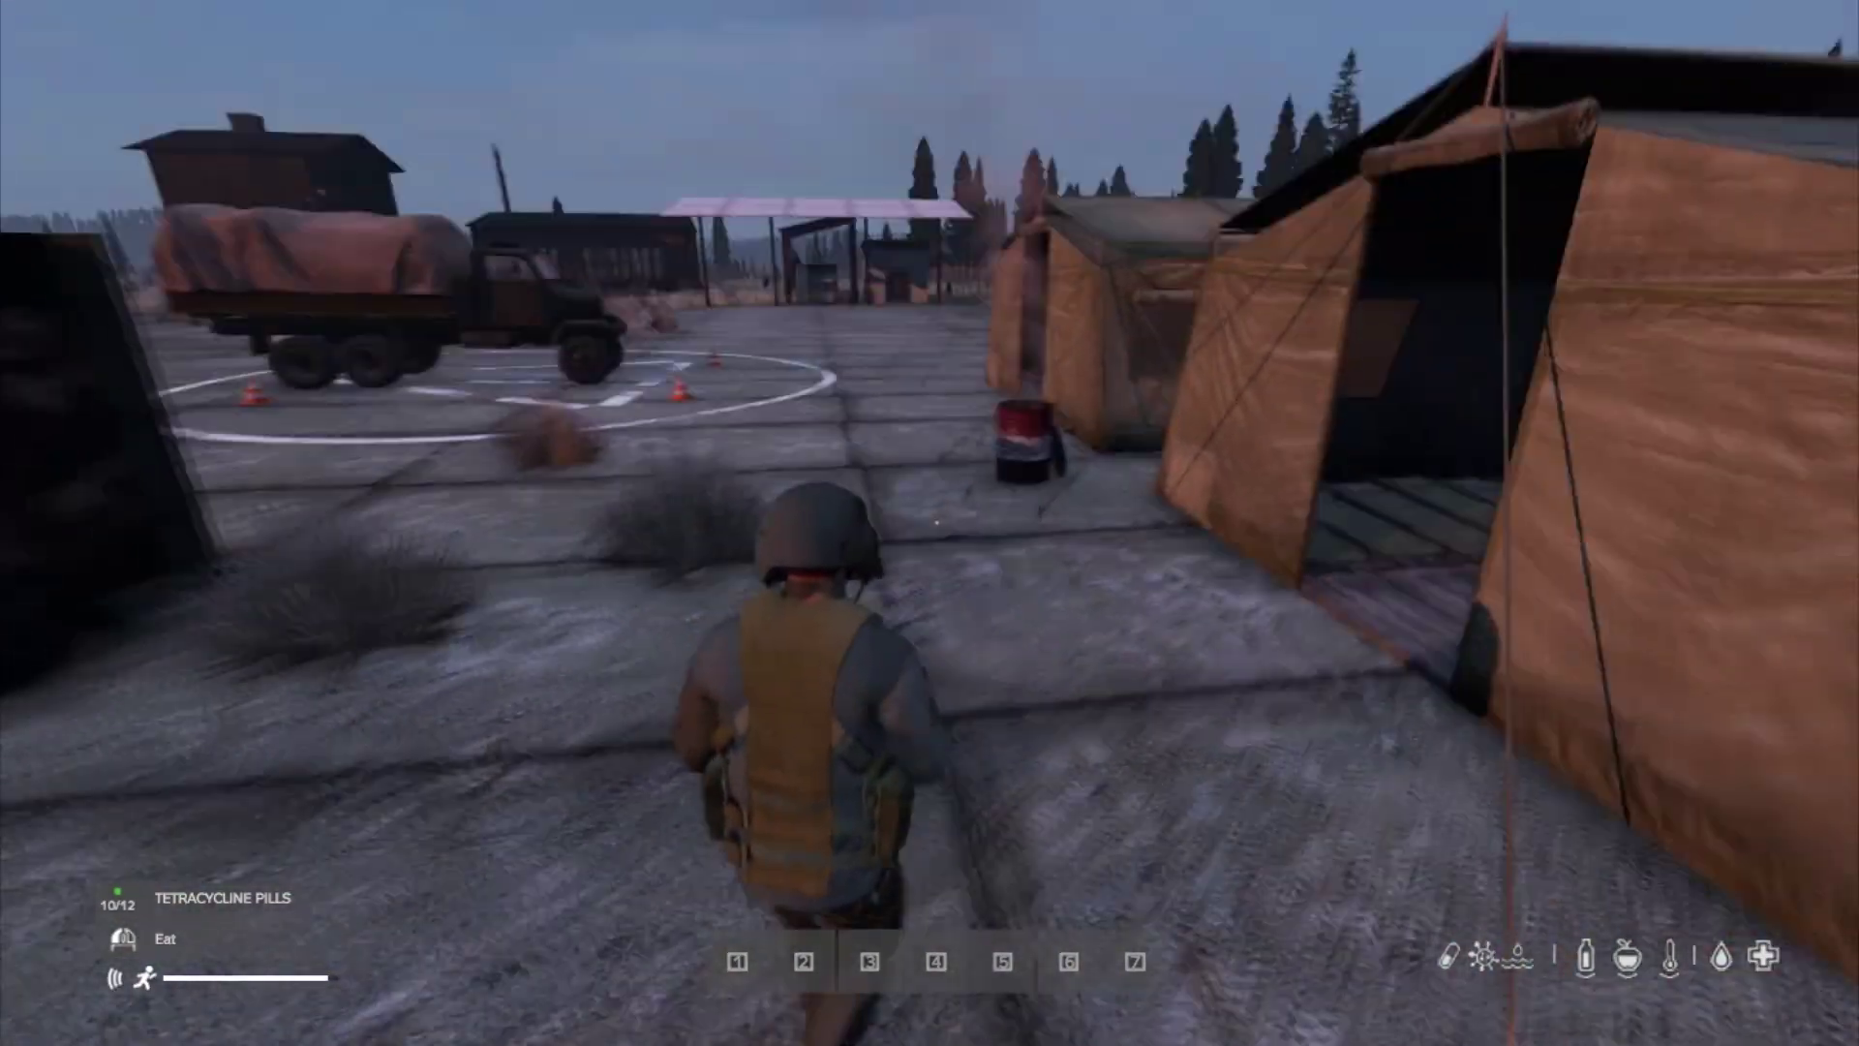
key(w)
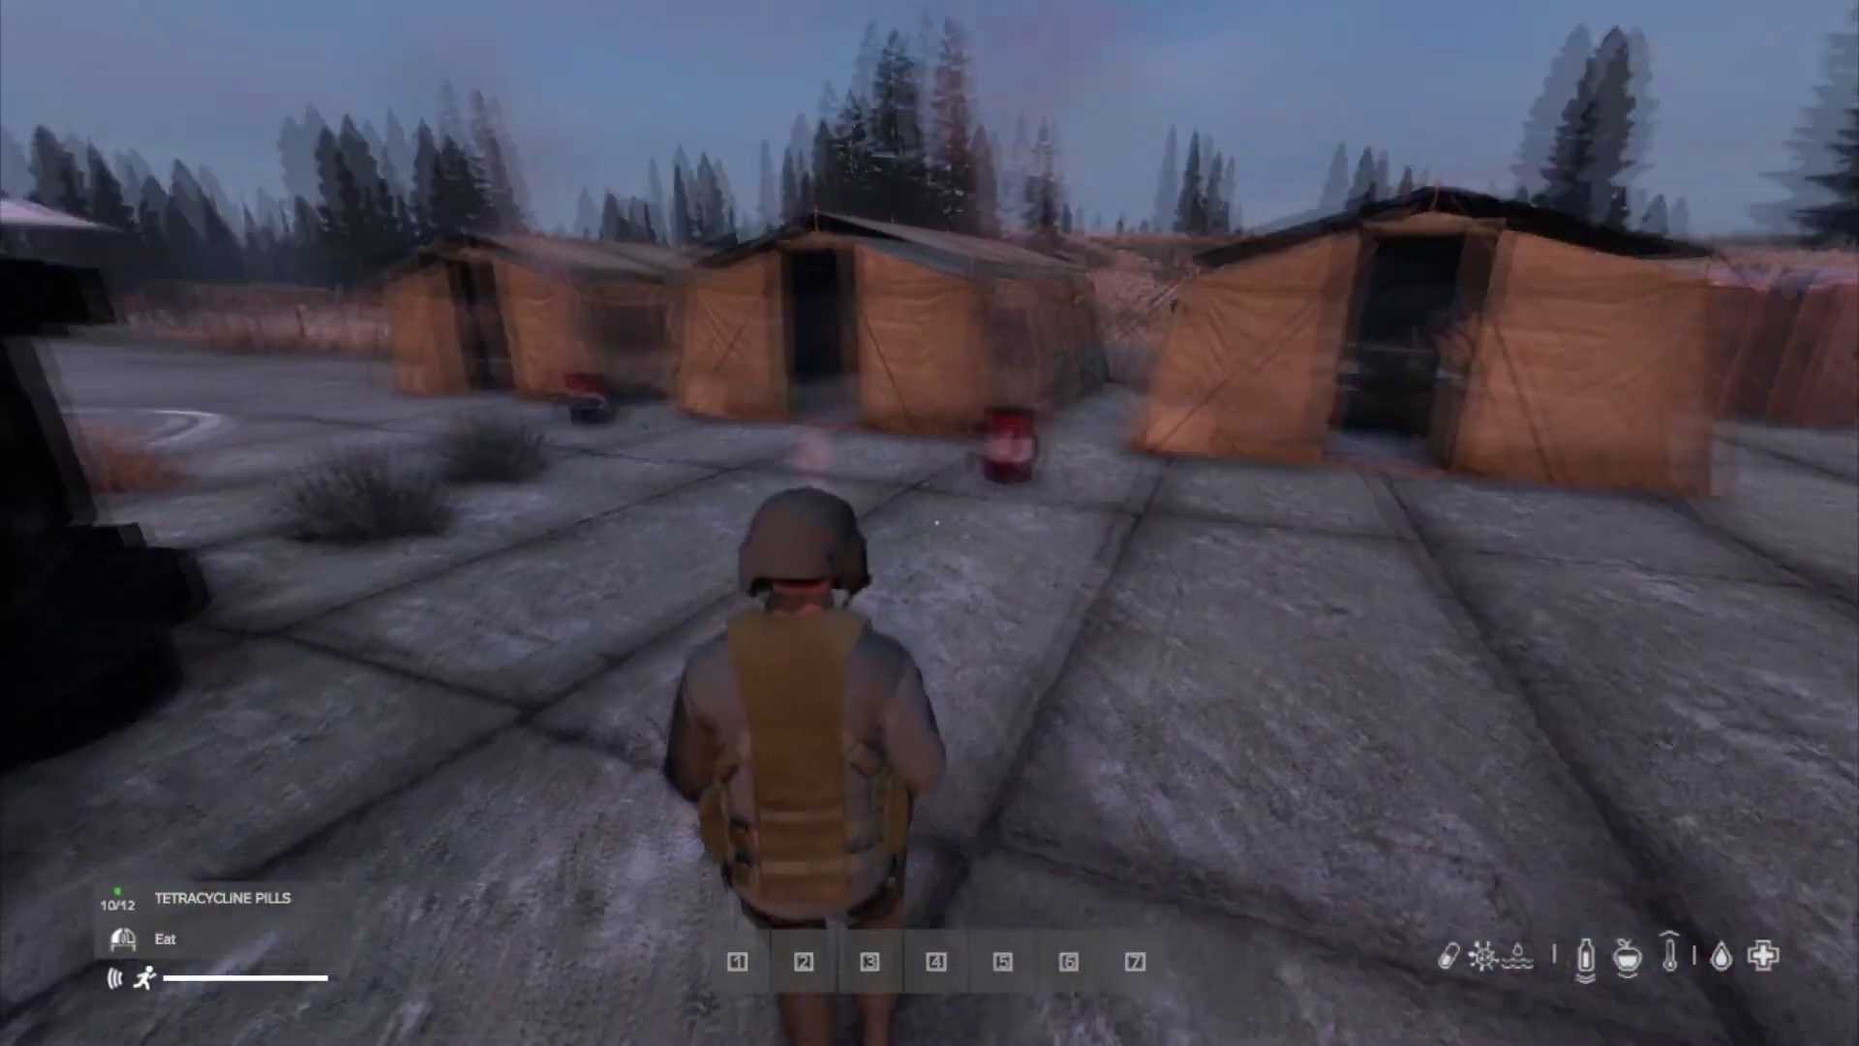
key(w)
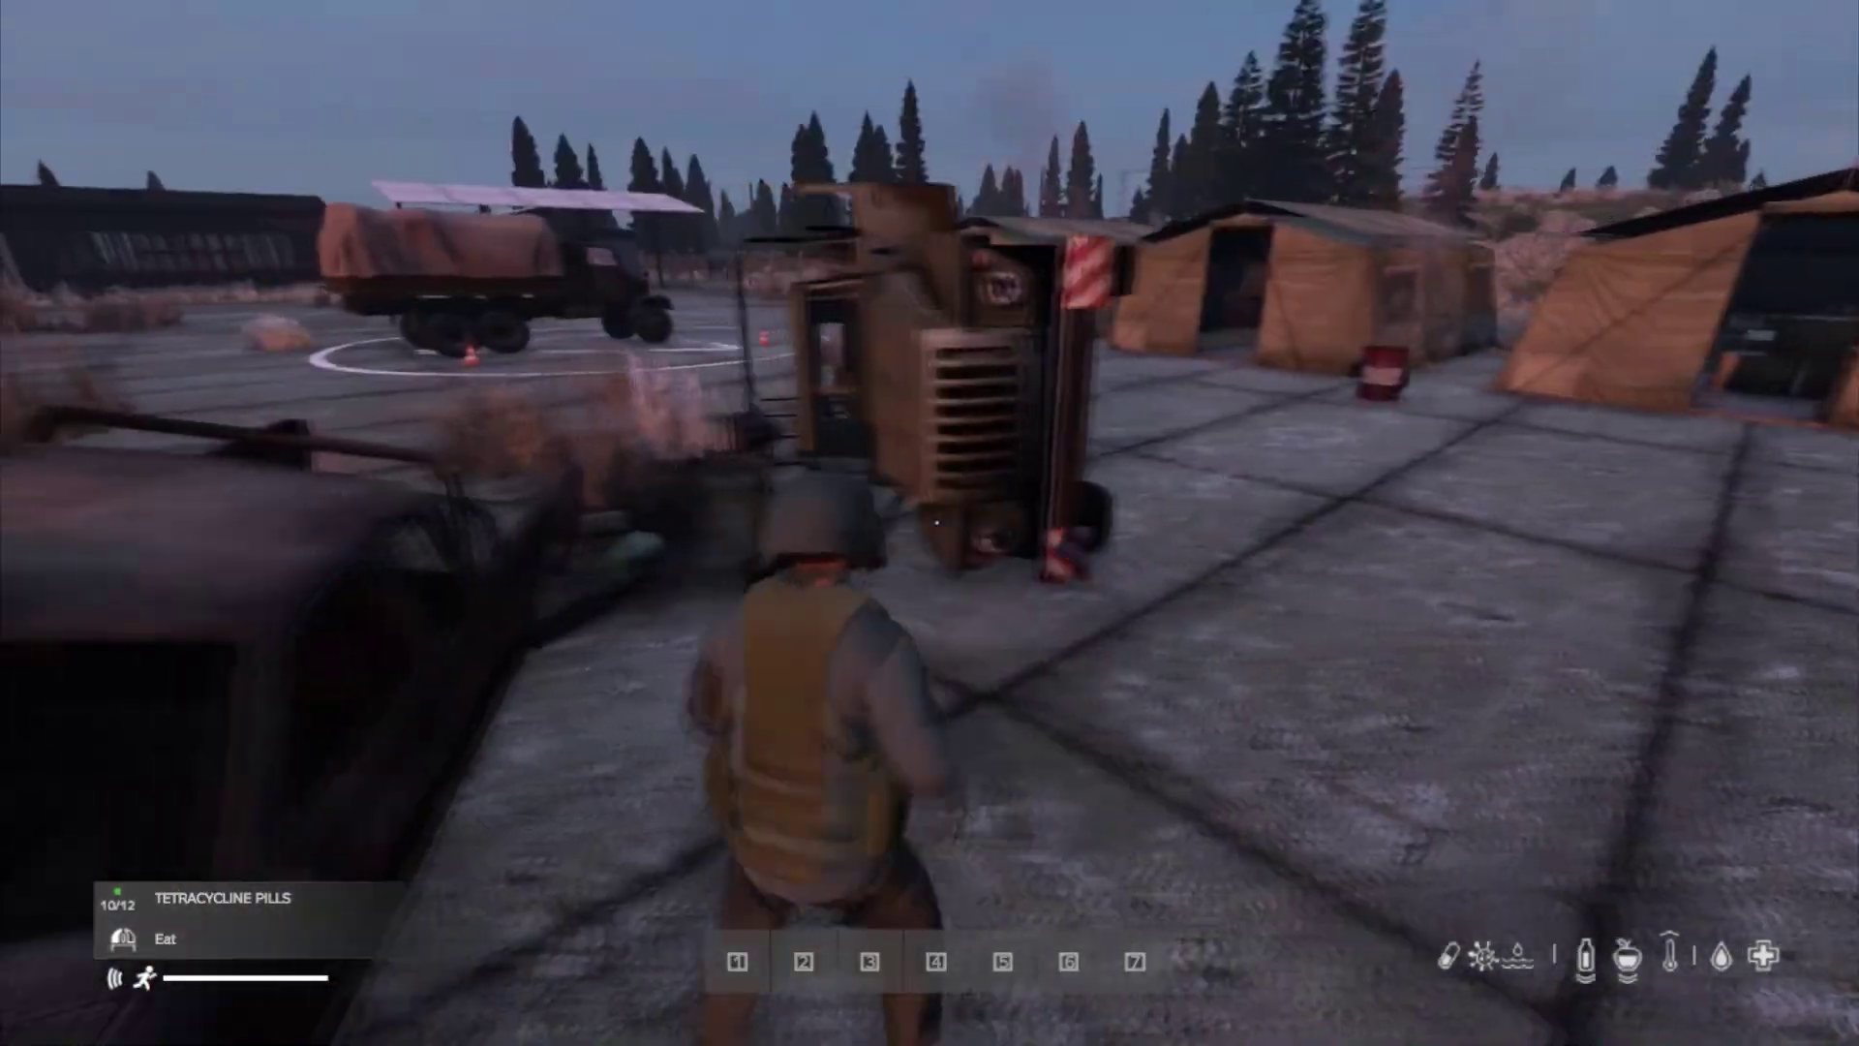
key(w)
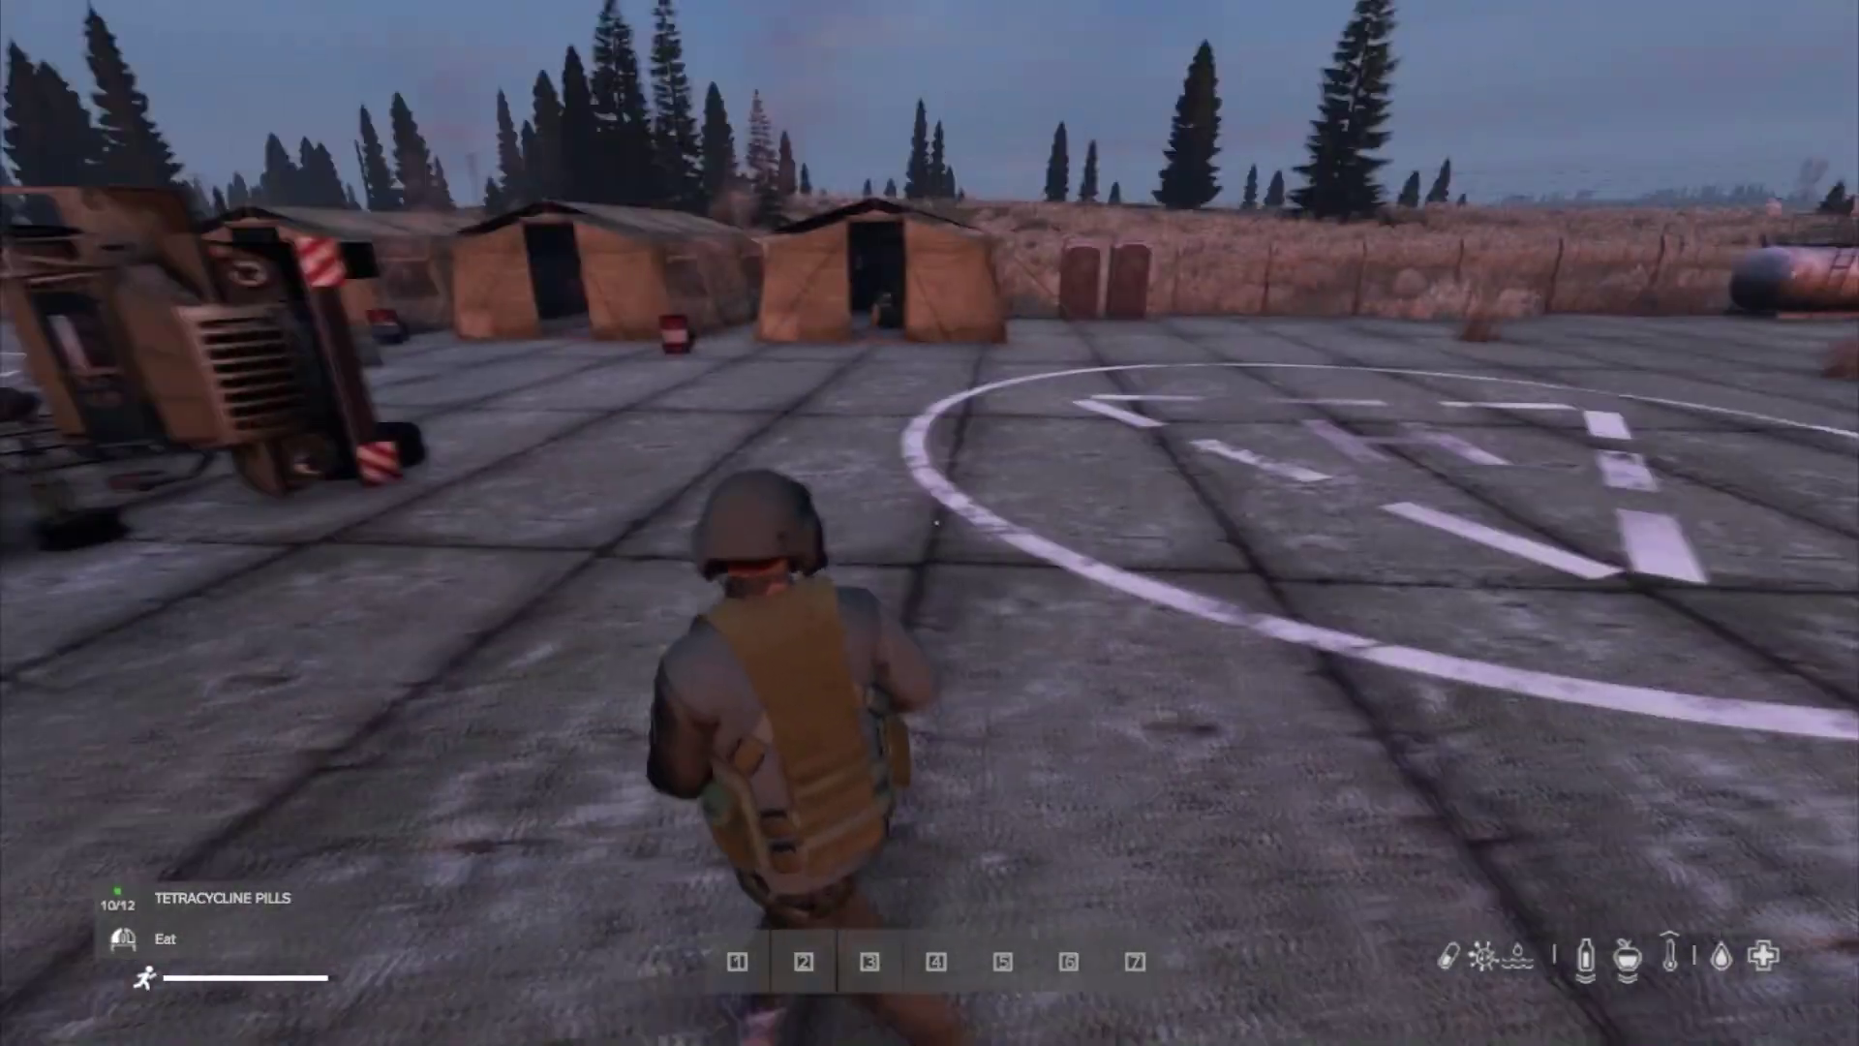
key(w)
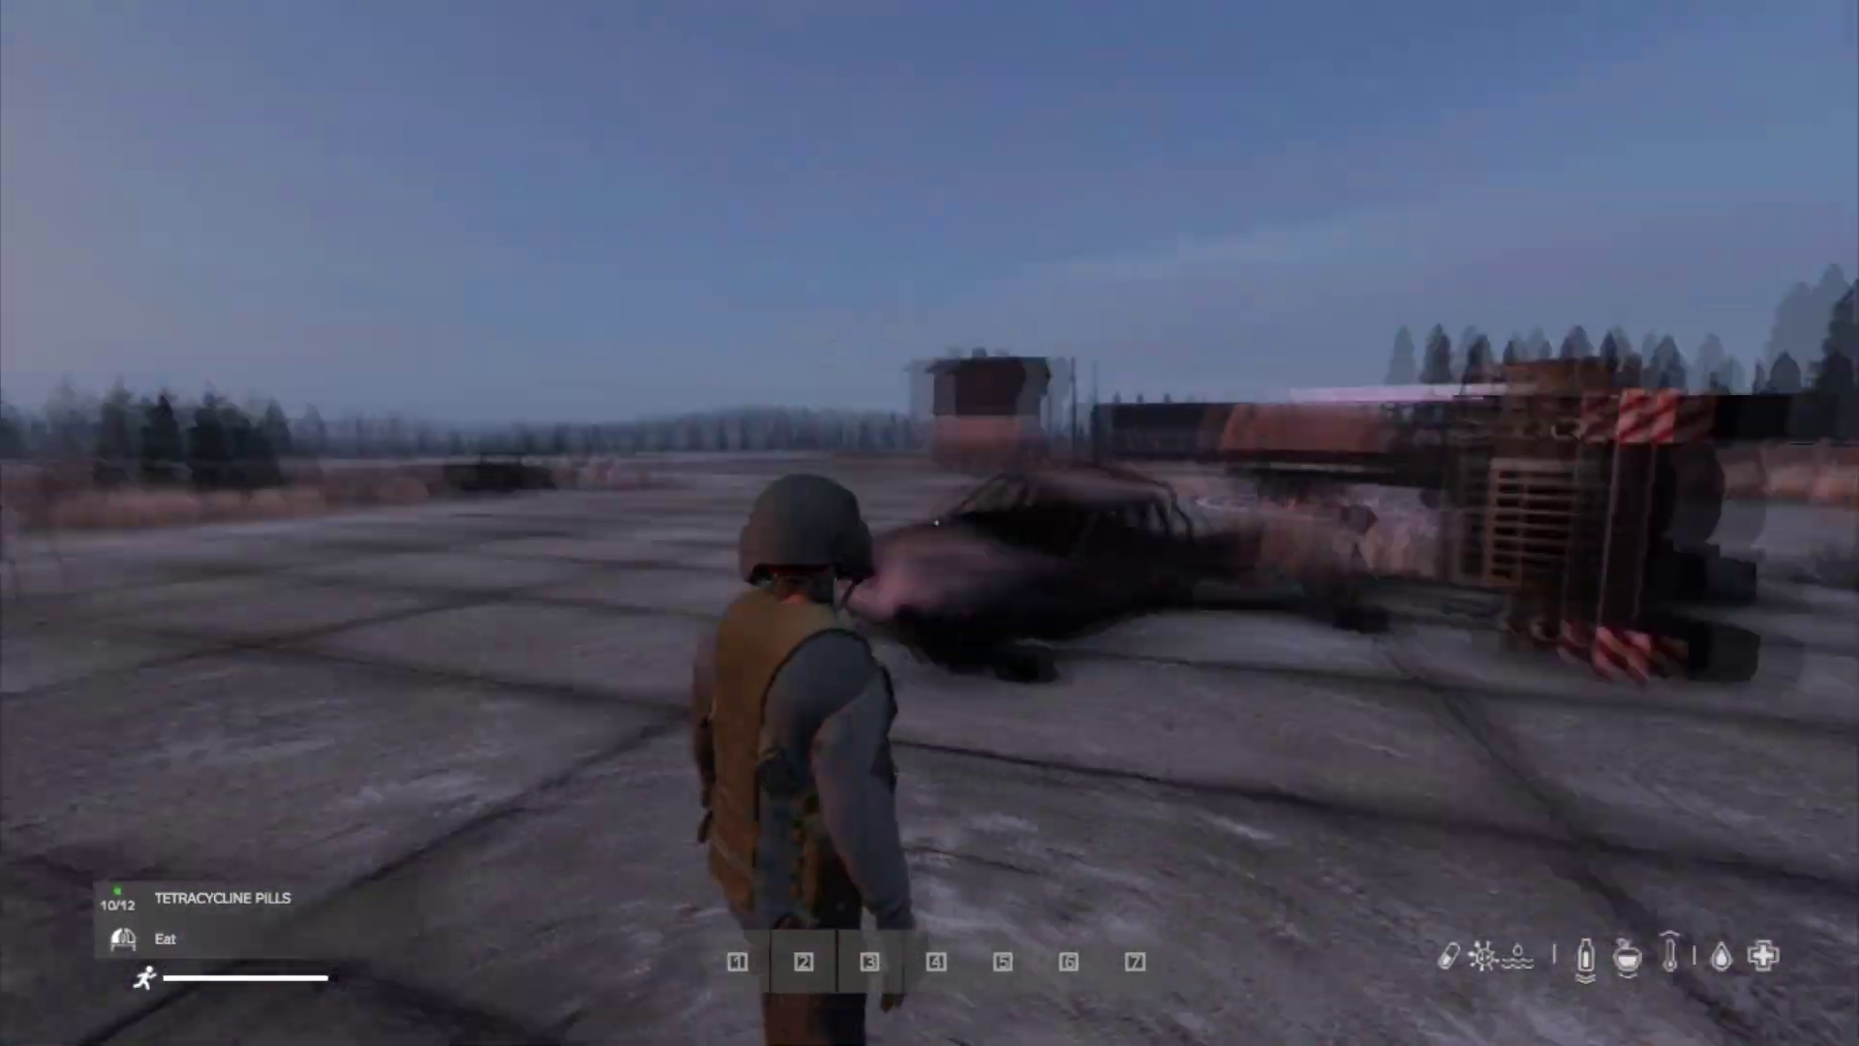
key(w)
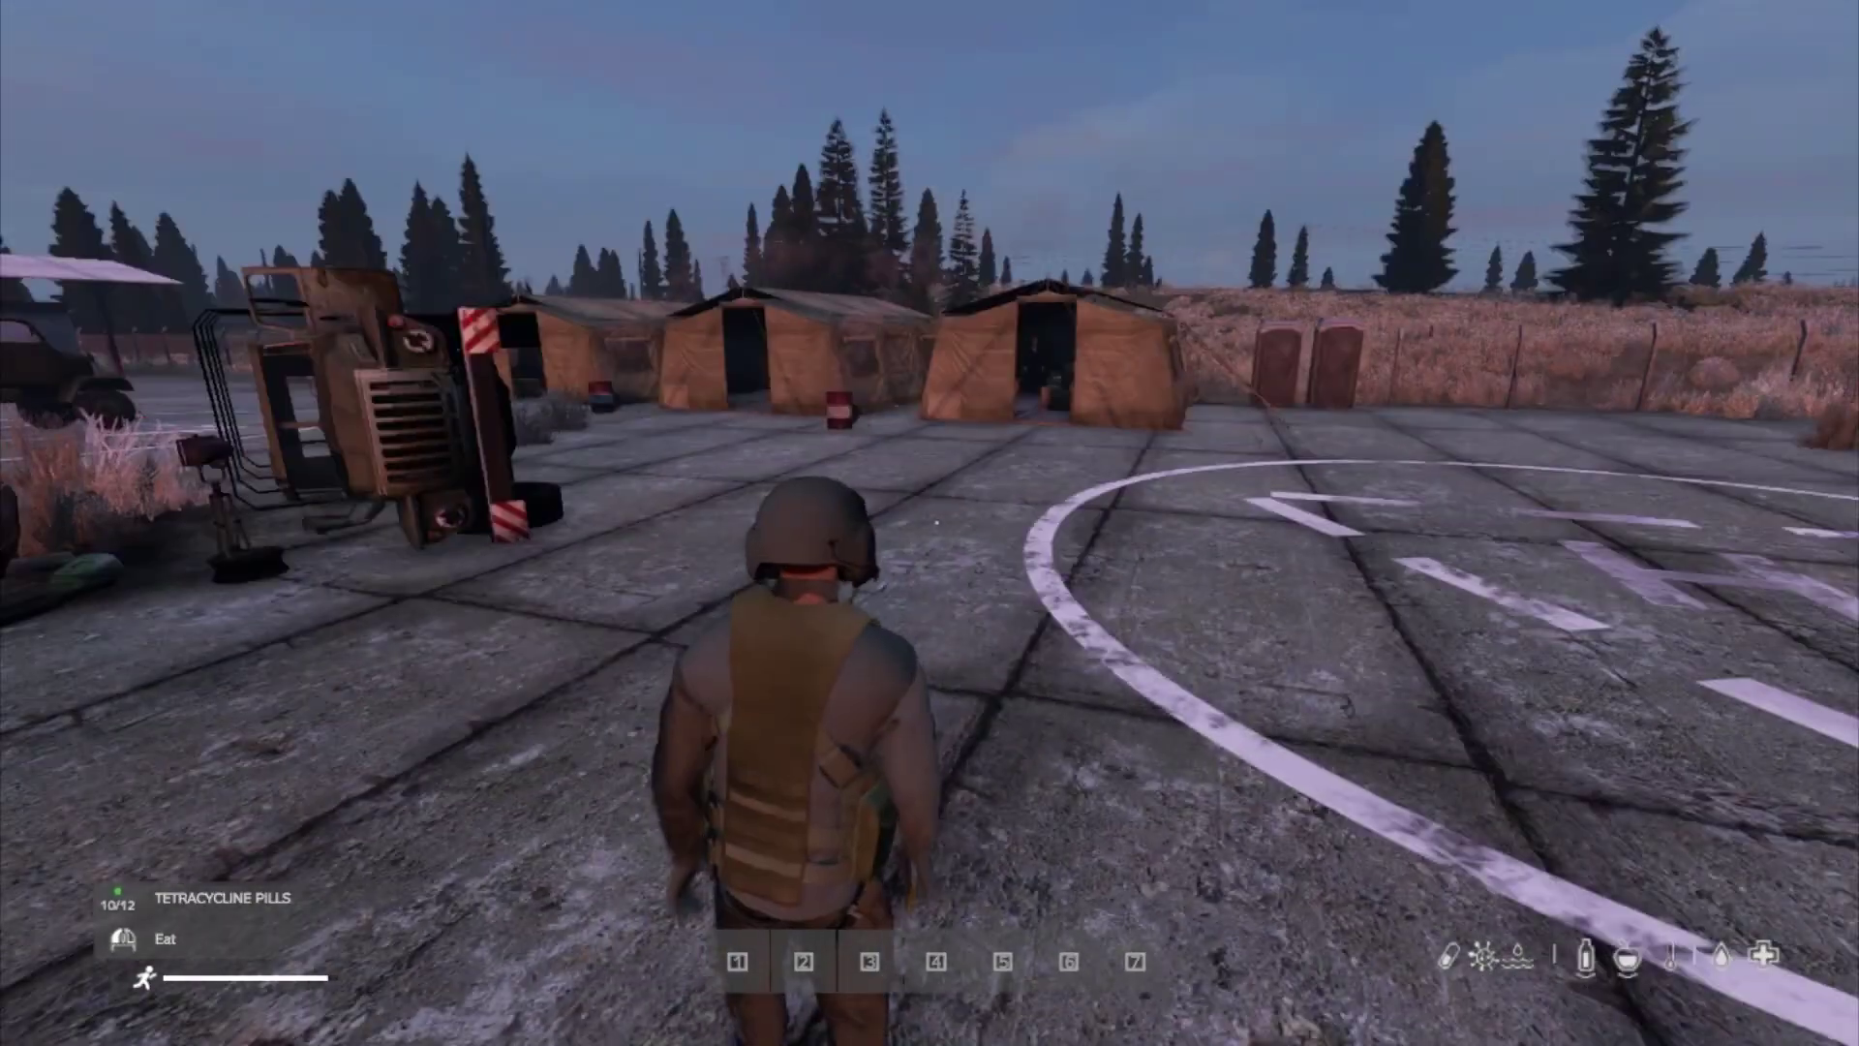
- Visit the tent with the orange-vest, purple-dress and hard-hat traders, and look at the truck on the nearby helipad
key(w)
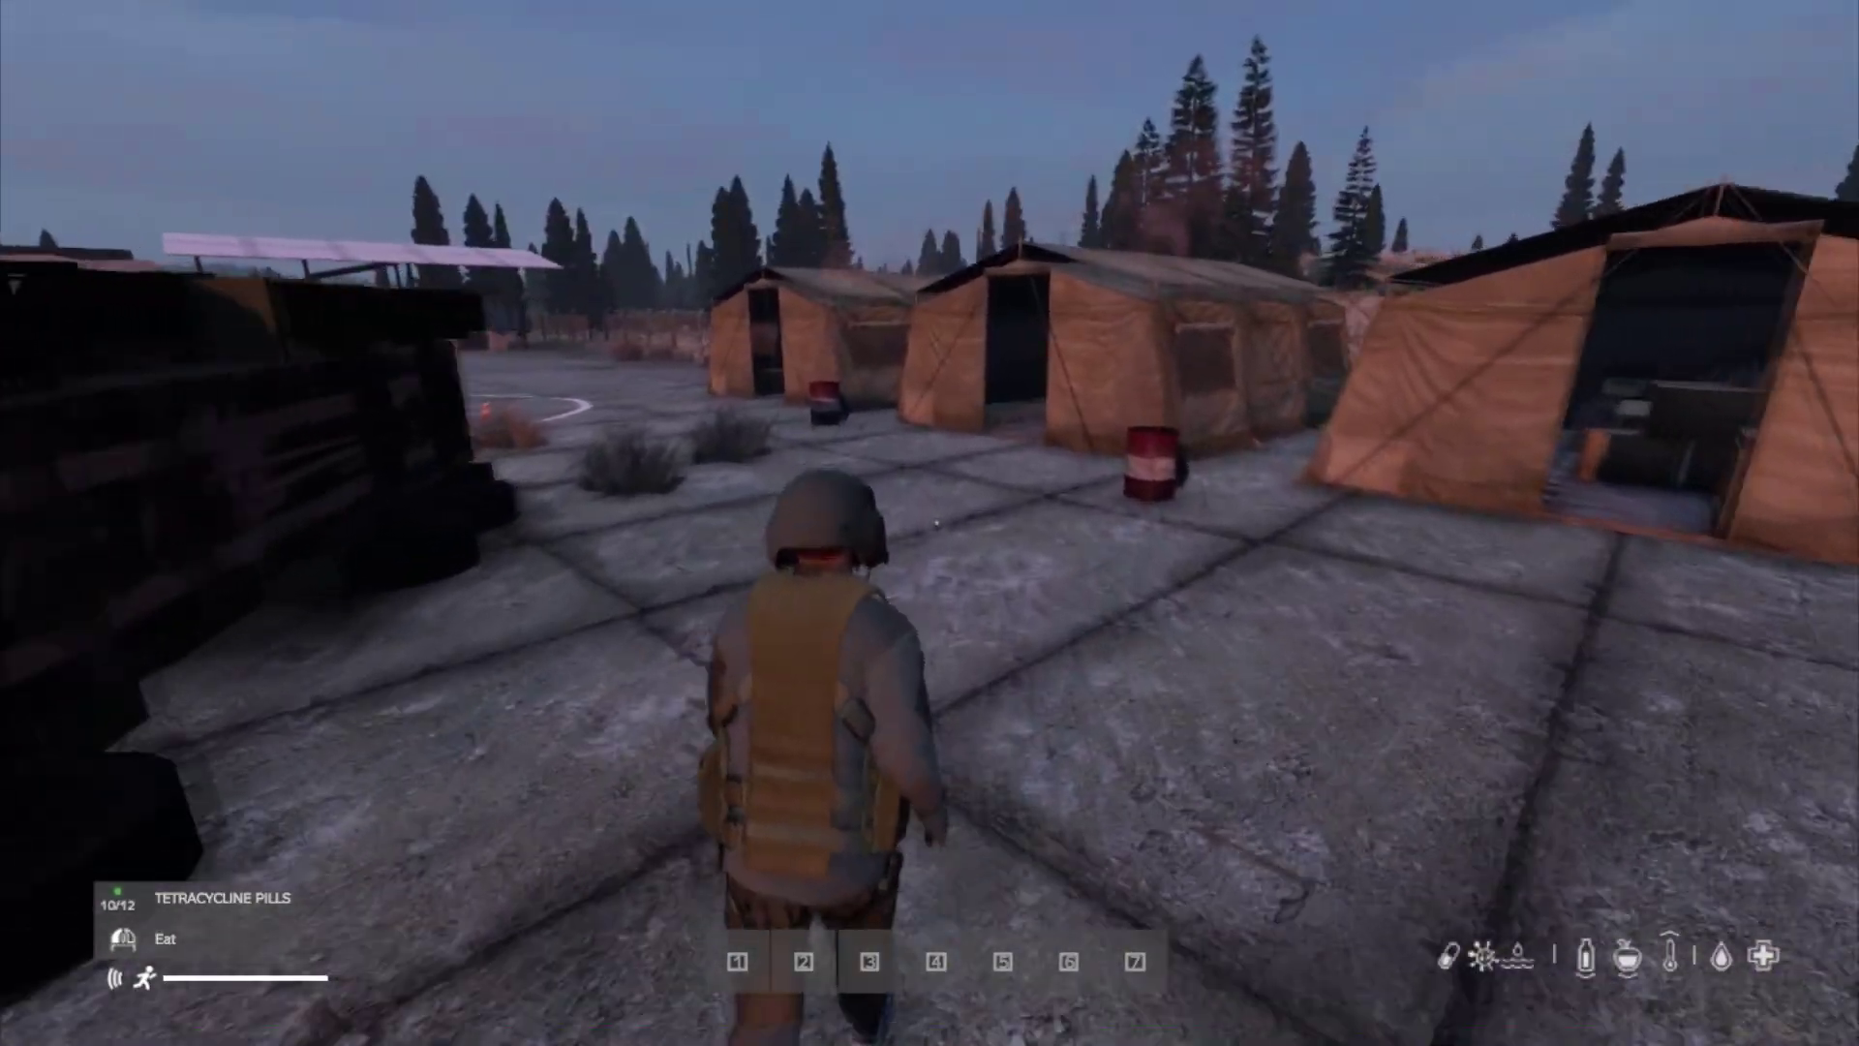
key(w)
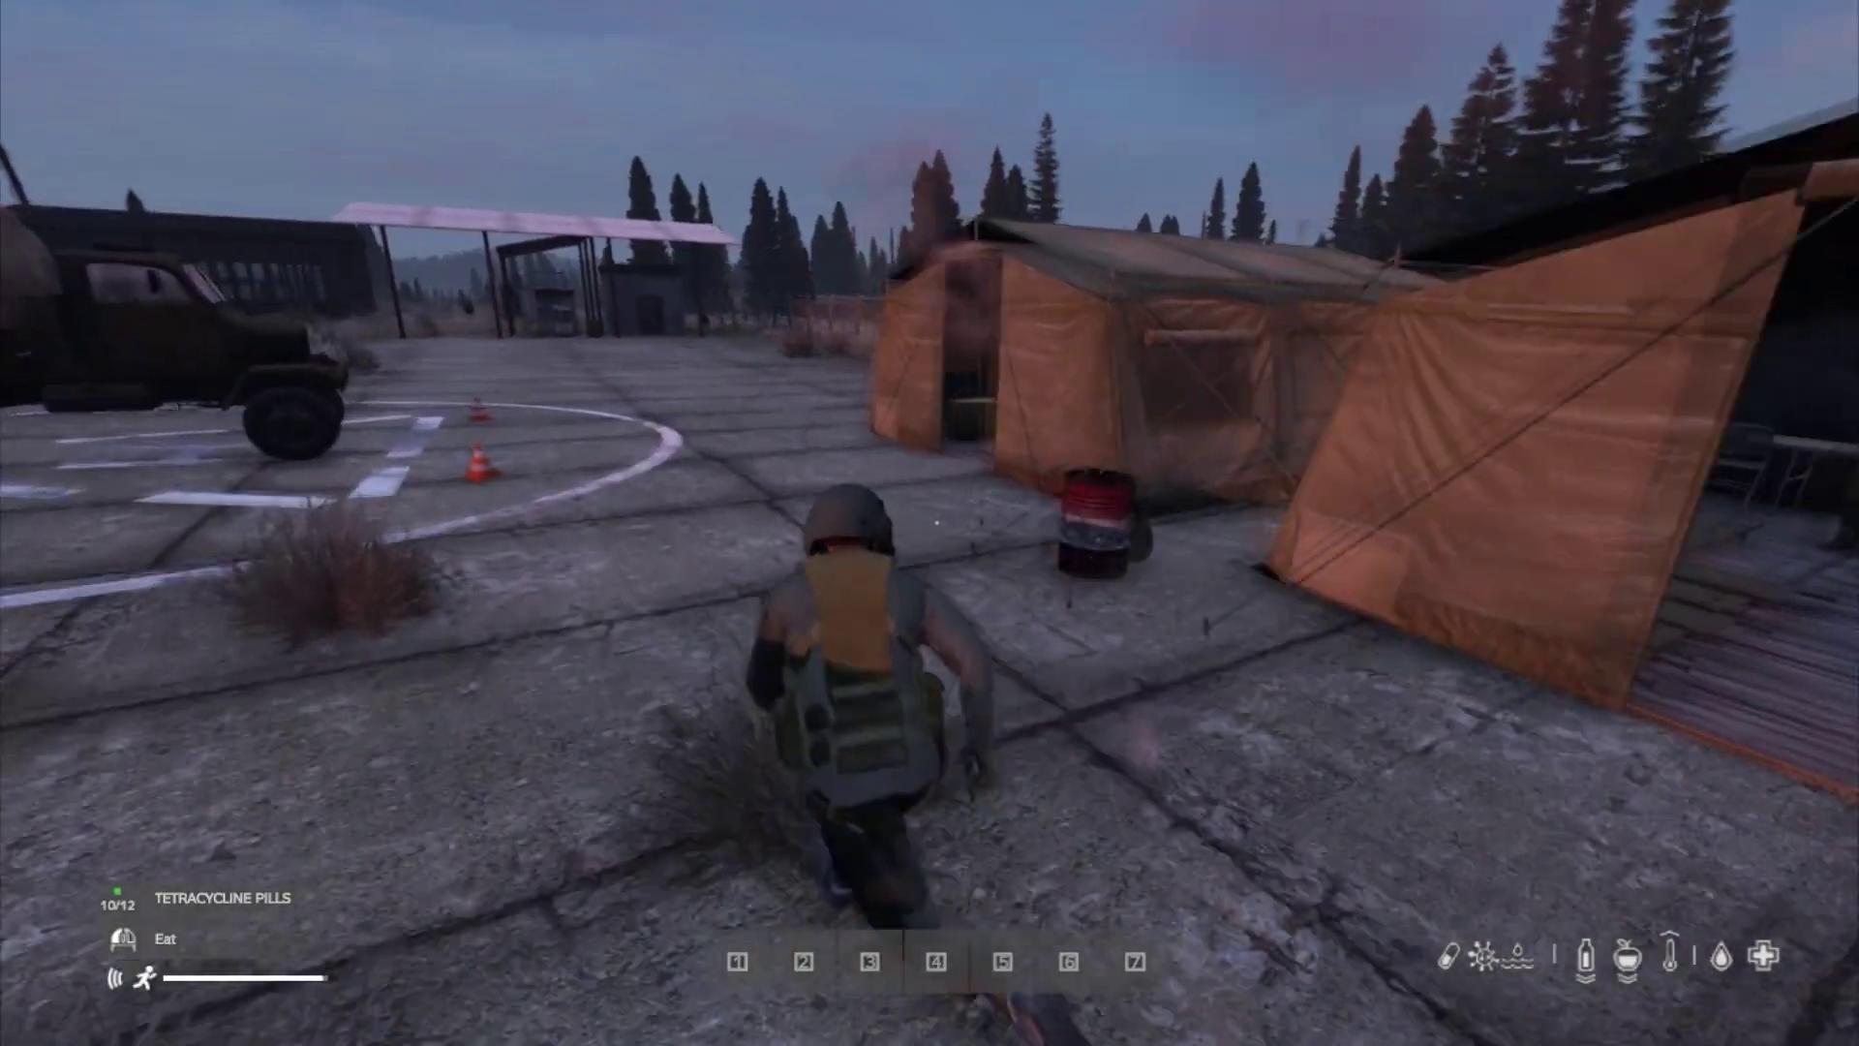
key(w)
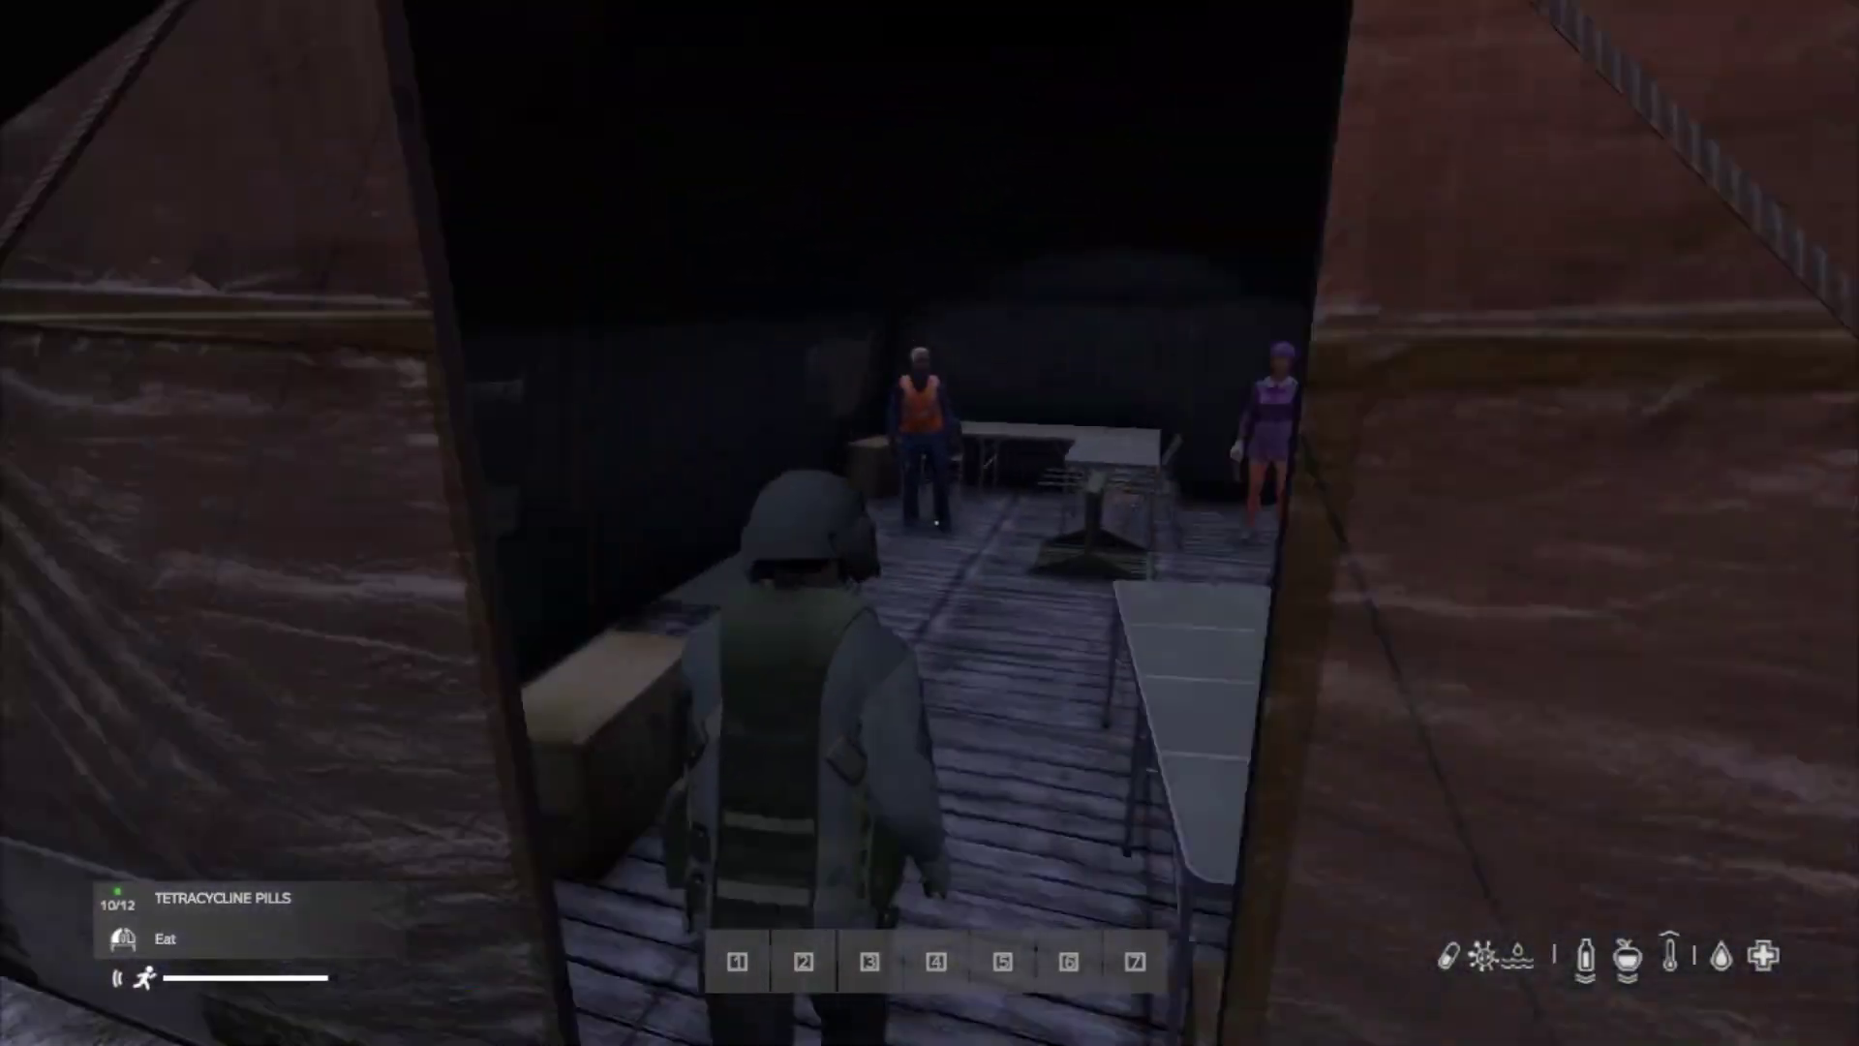
key(w)
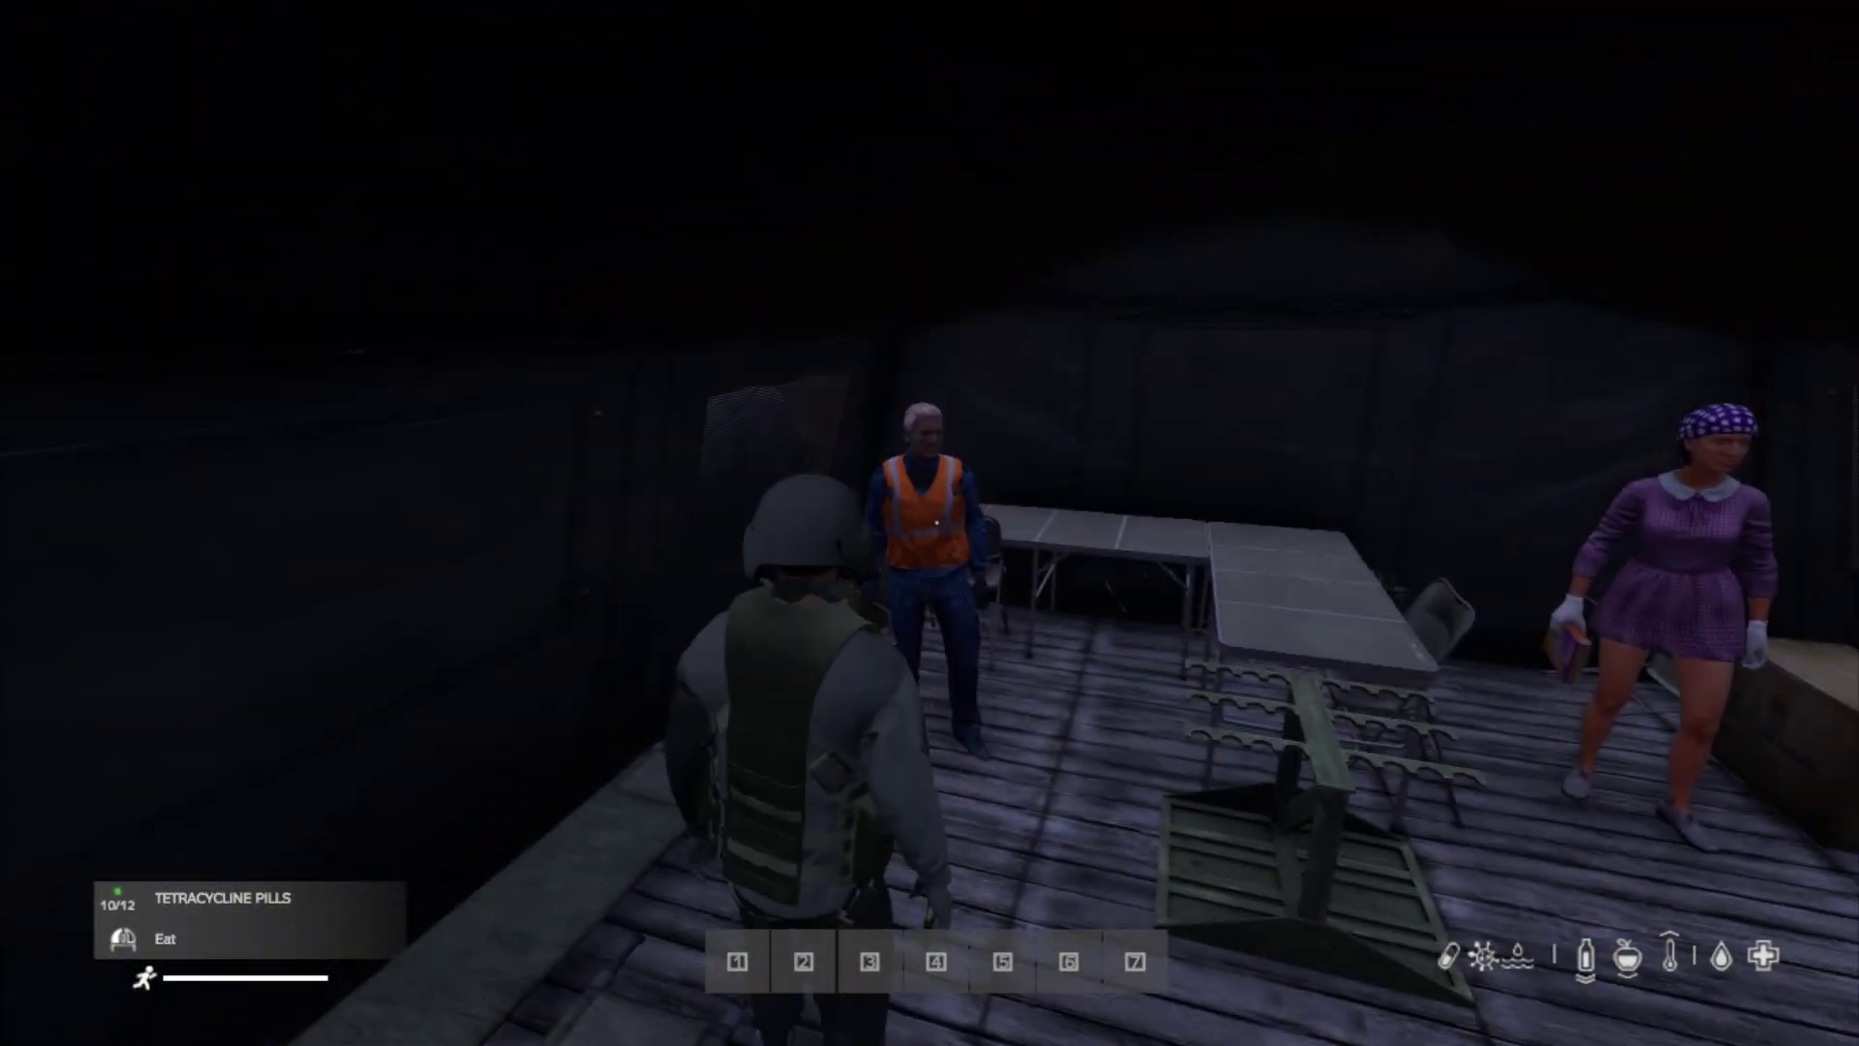
key(w)
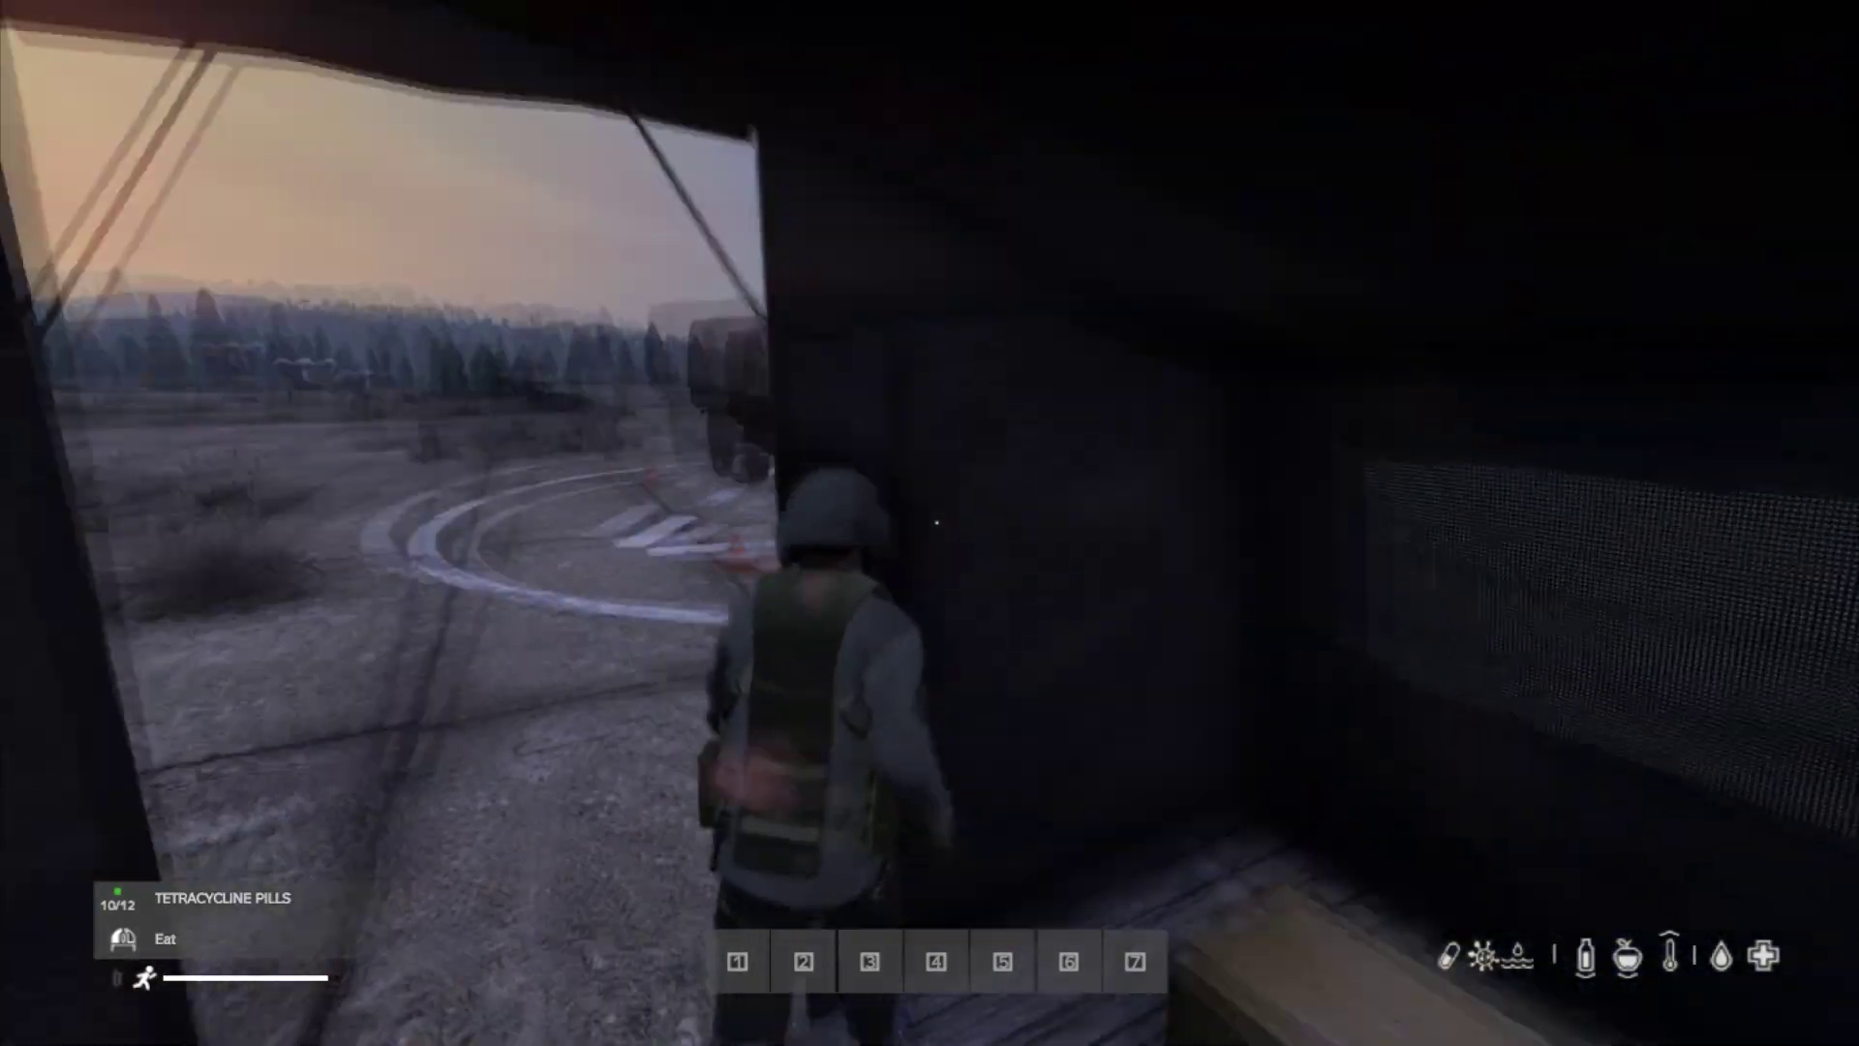
key(w)
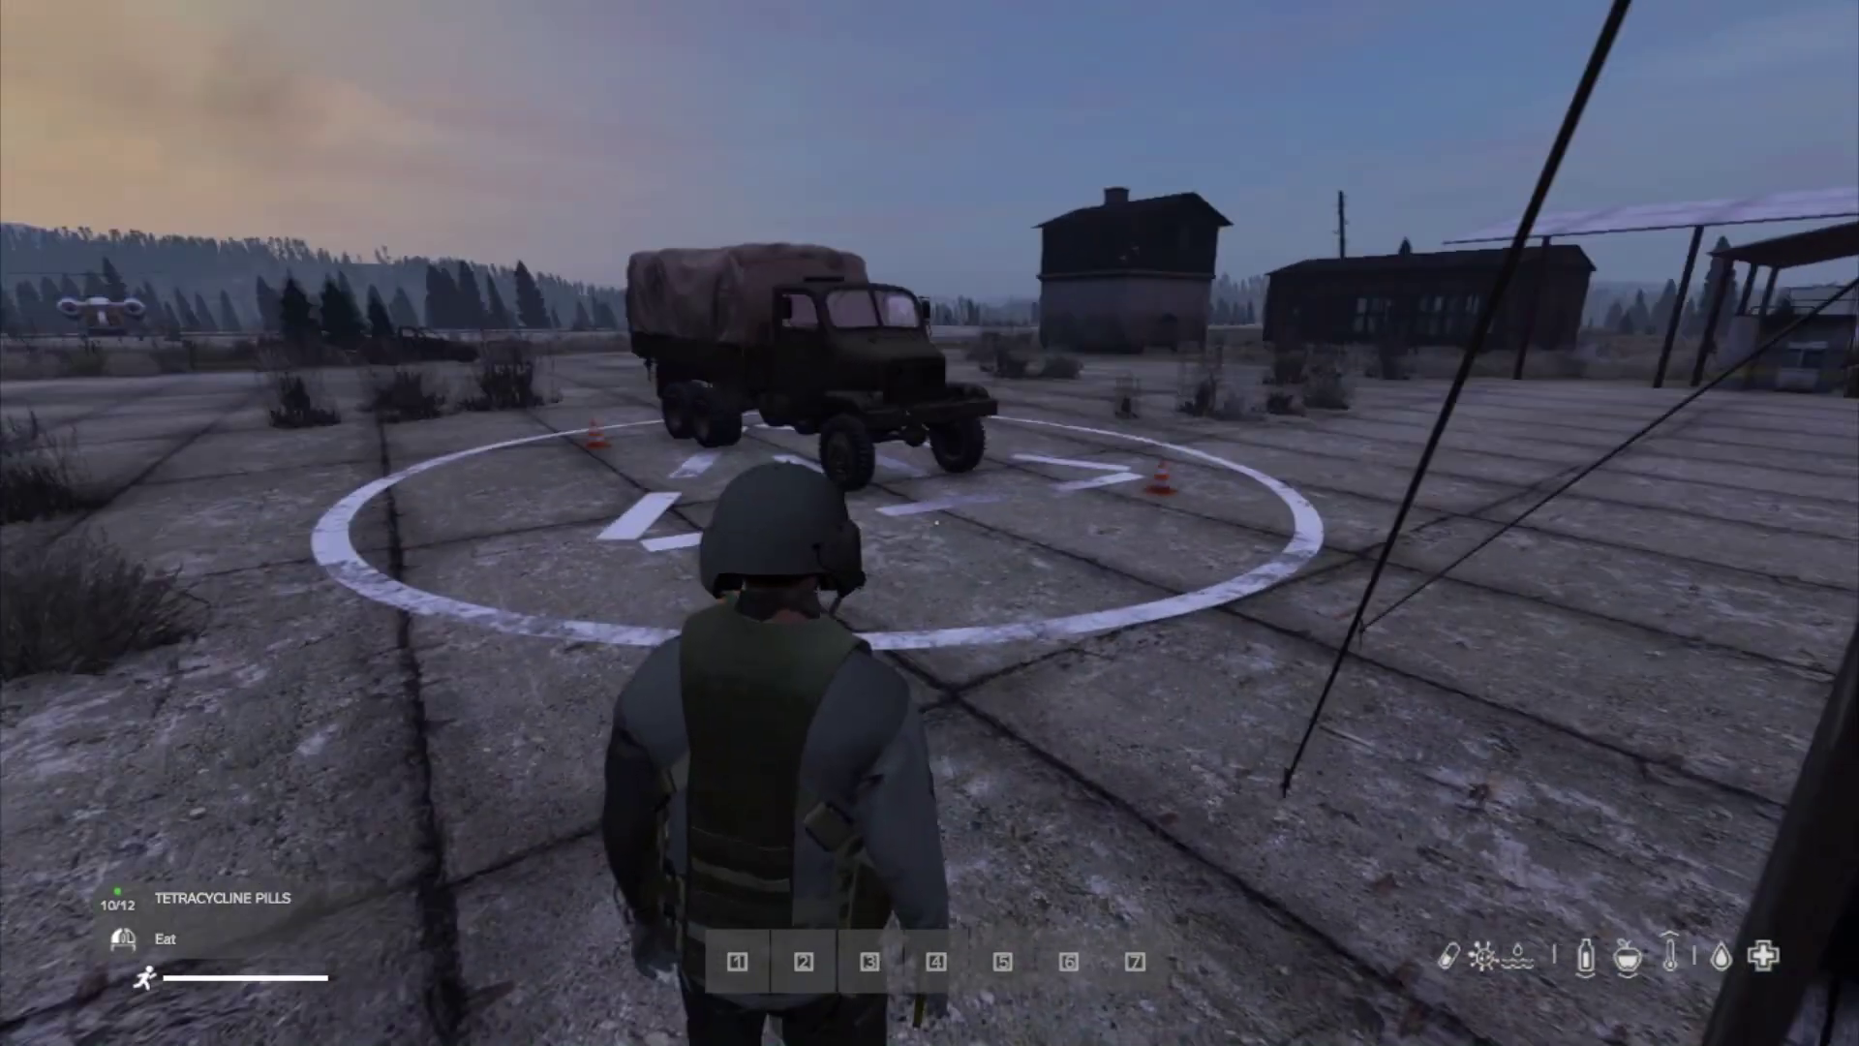
key(w)
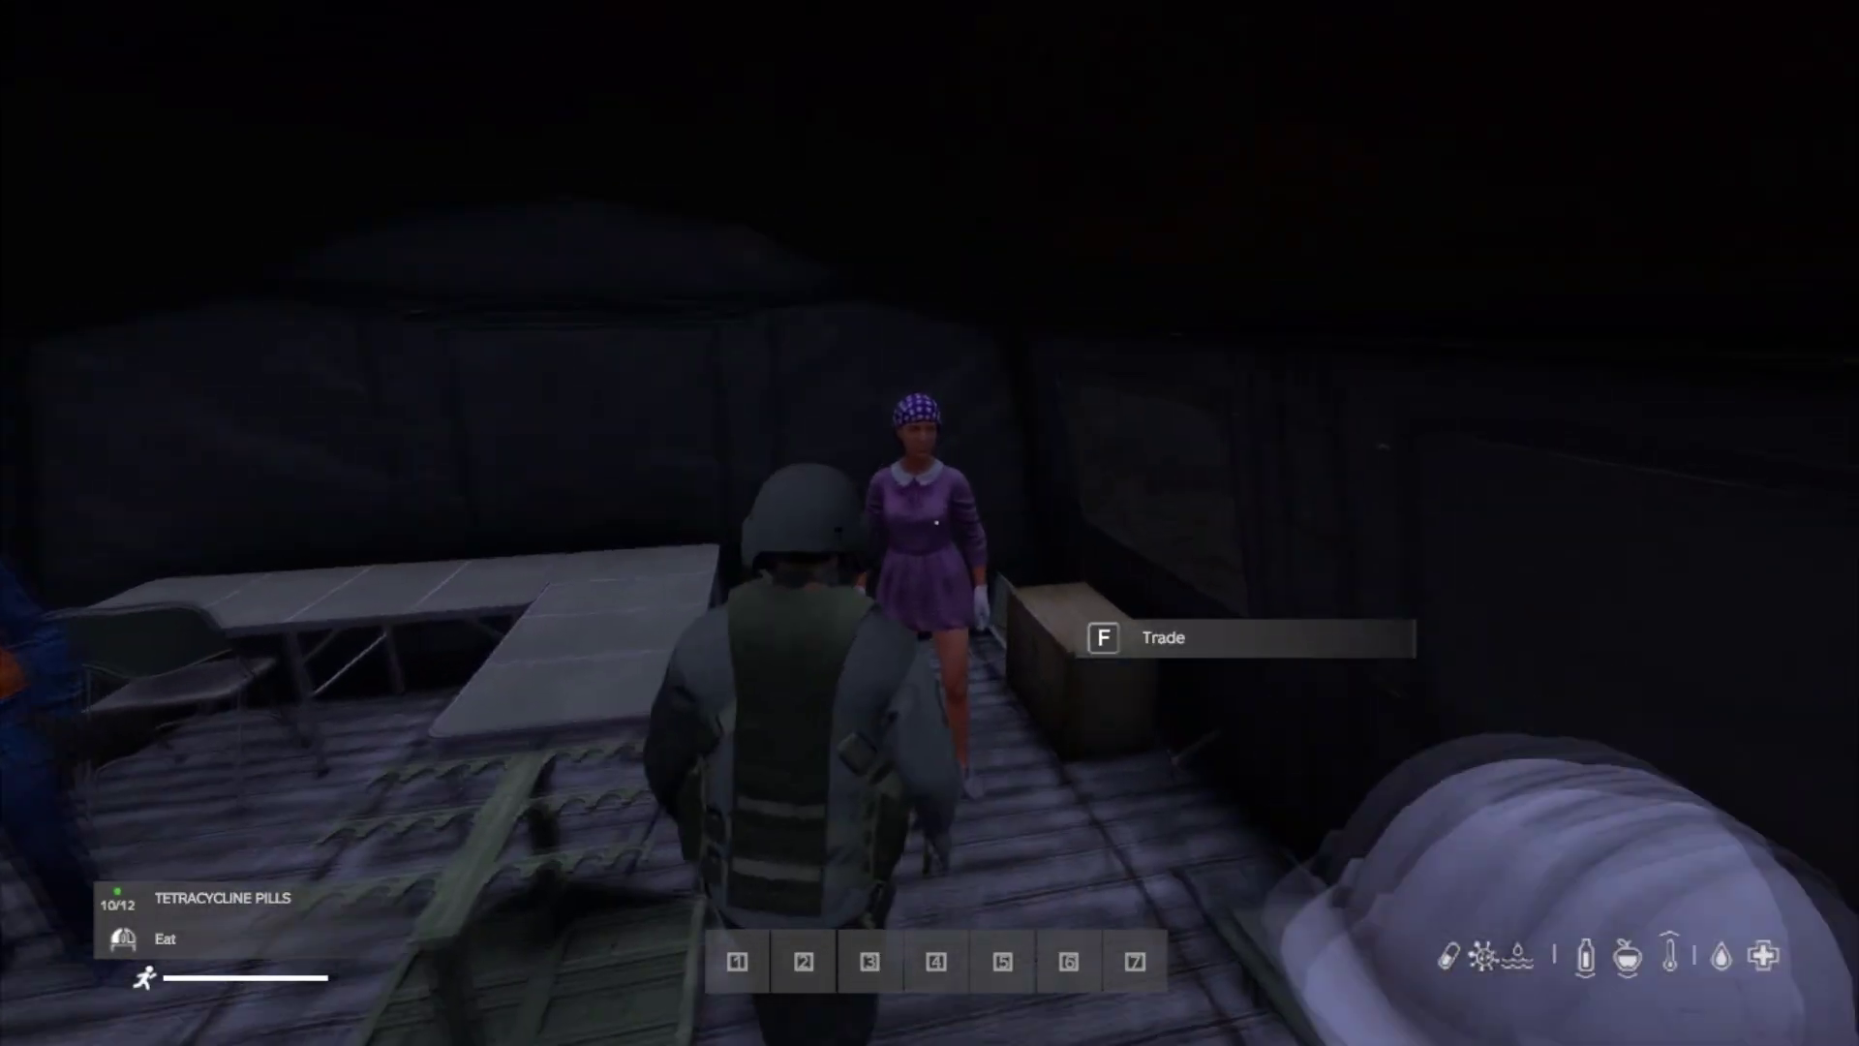
key(s)
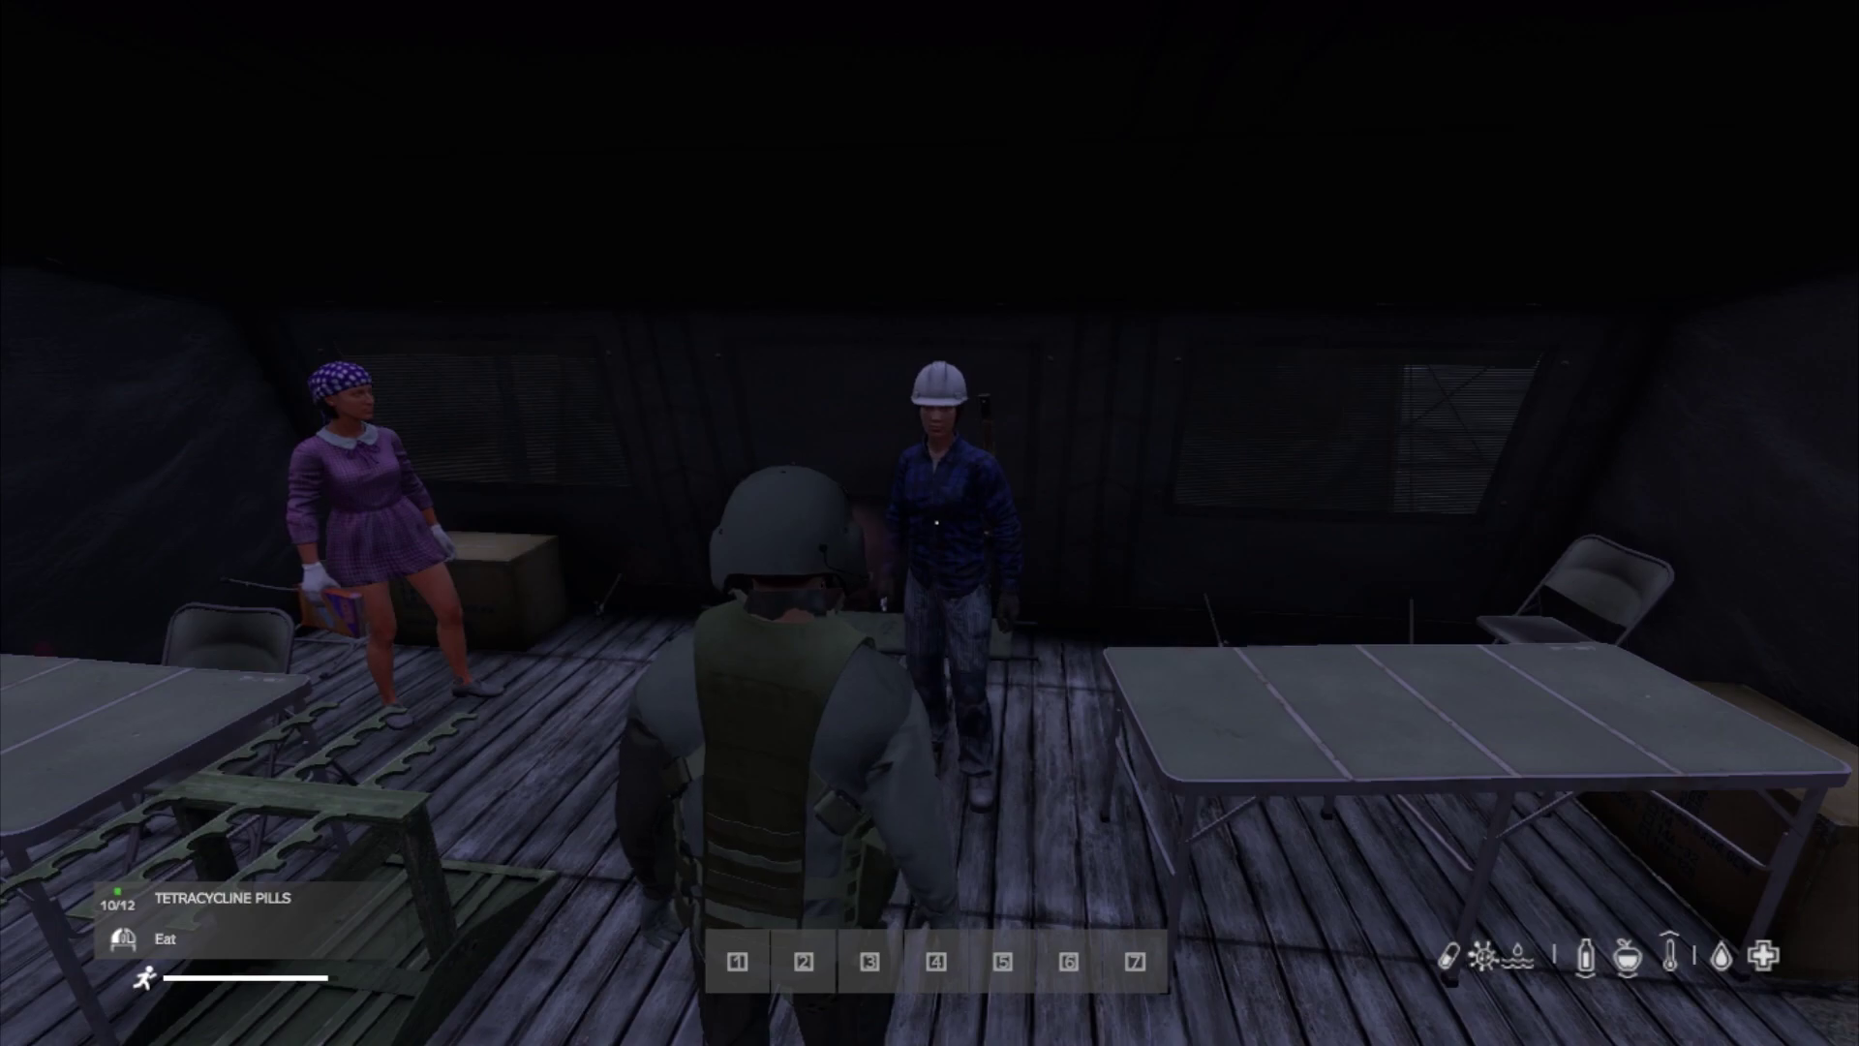
- Return to the middle tent and view the two camouflaged military traders beside the crates
key(w)
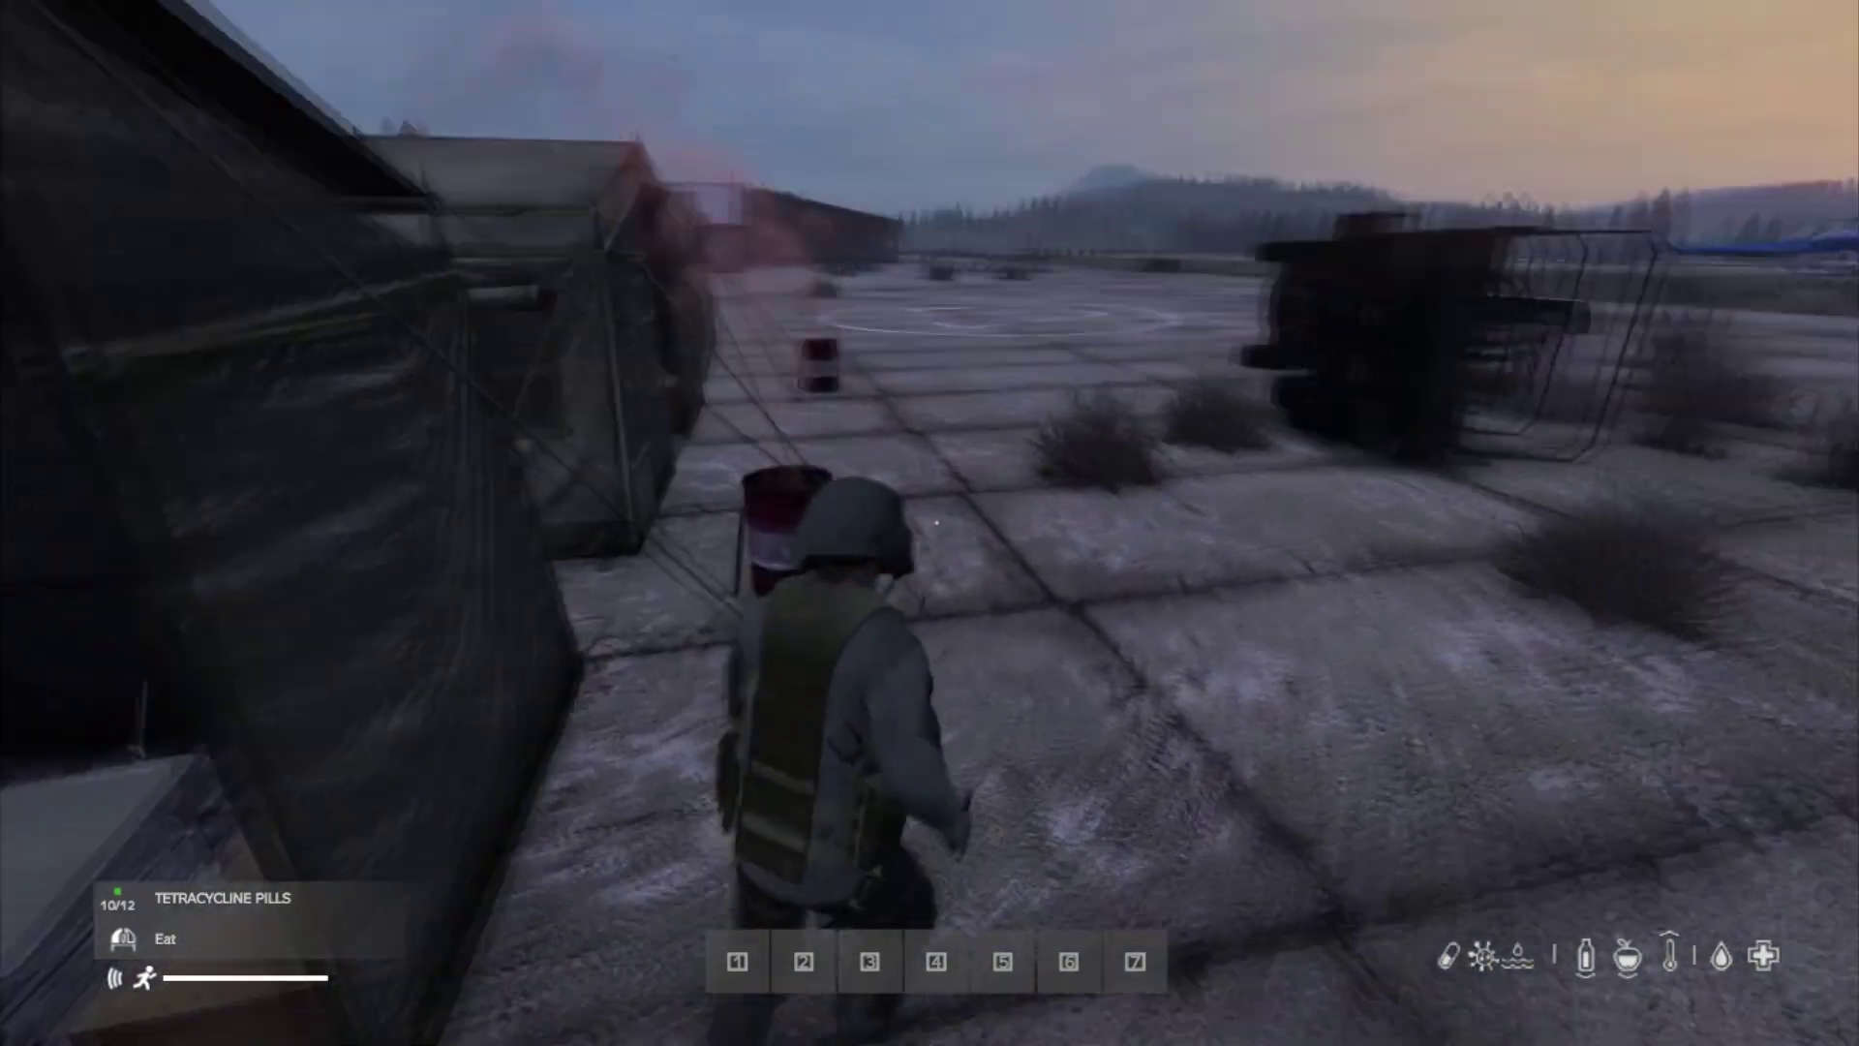
key(w)
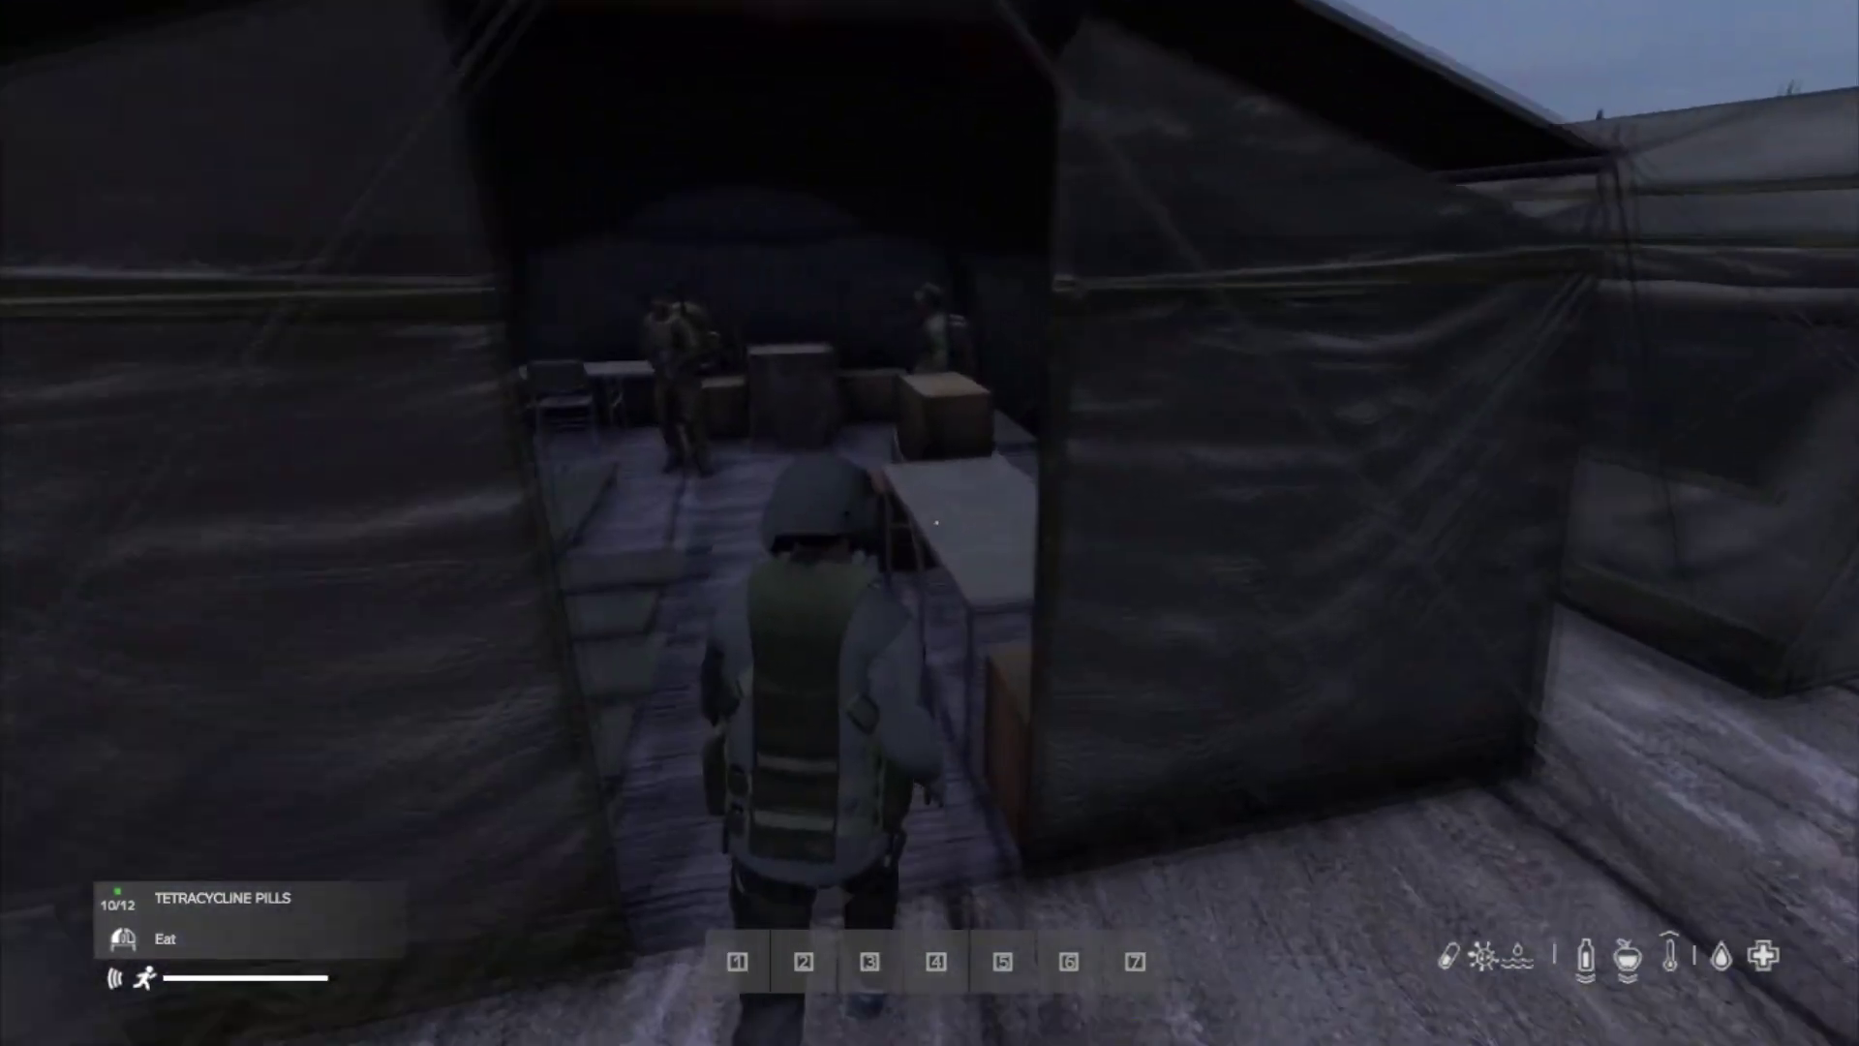
key(w)
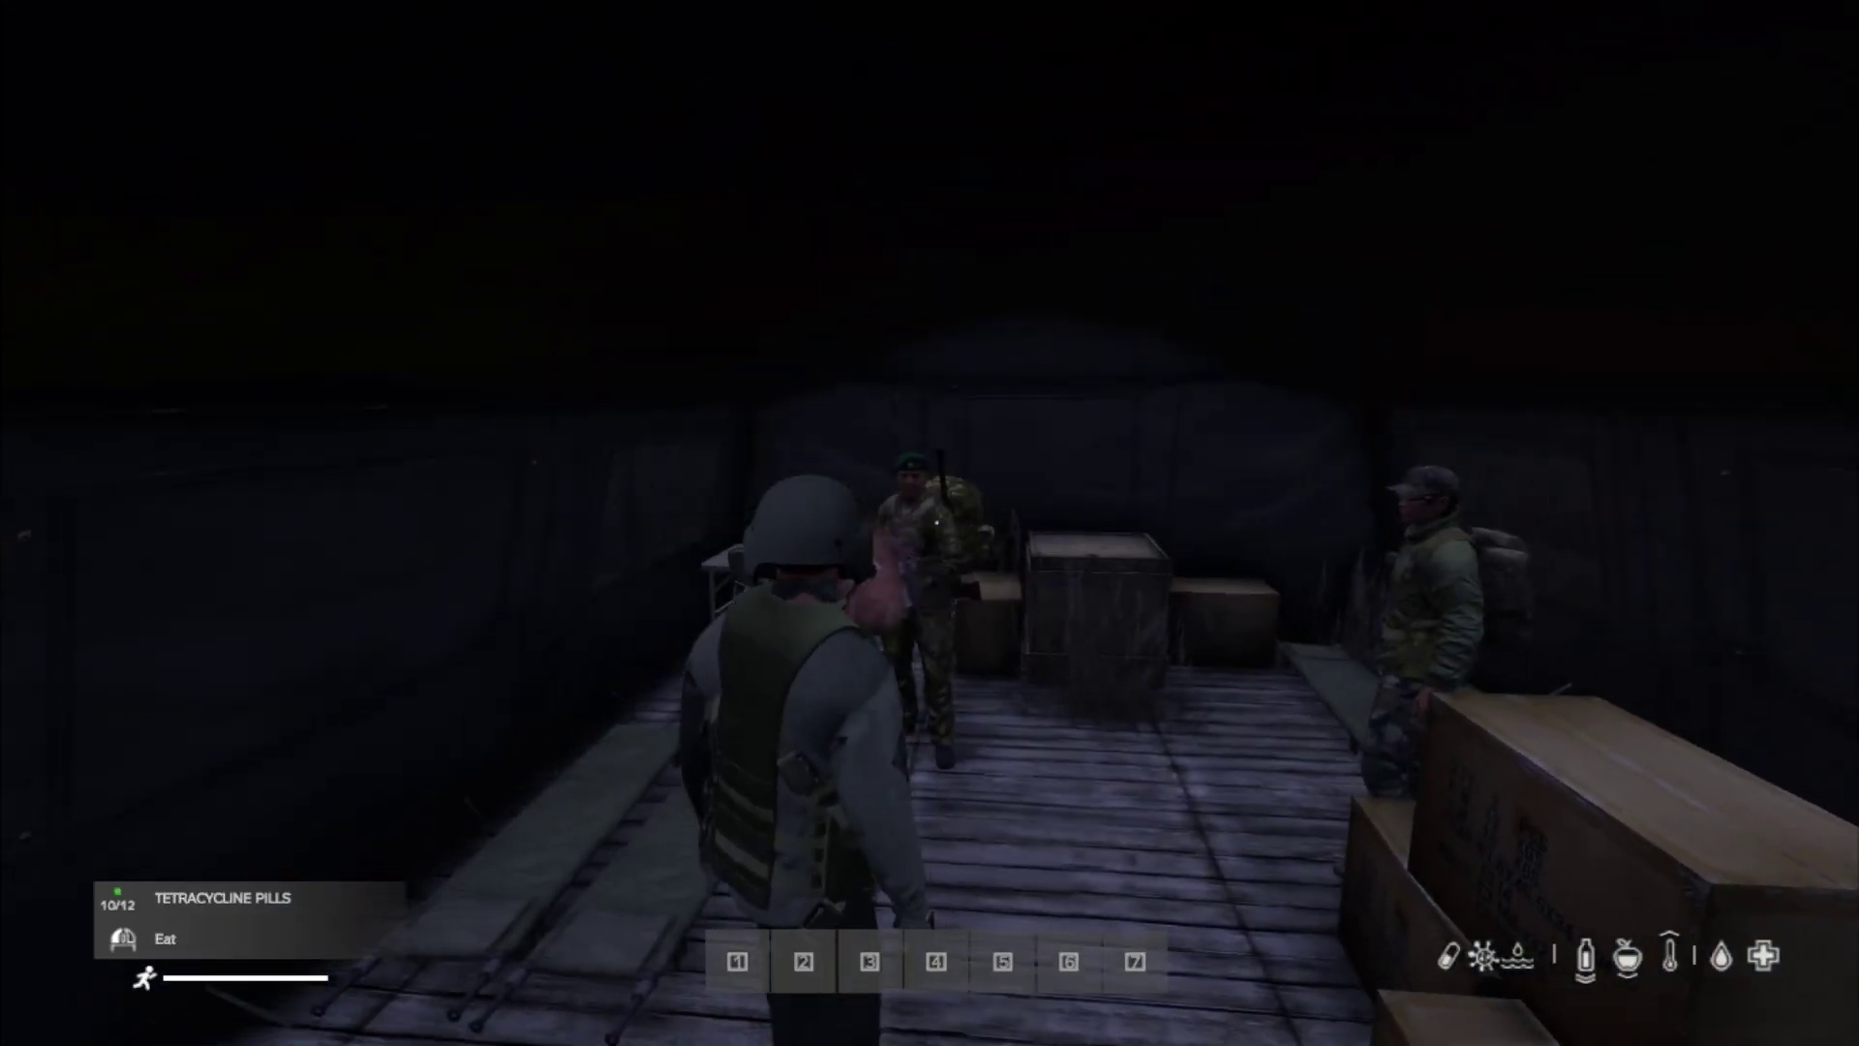
key(w)
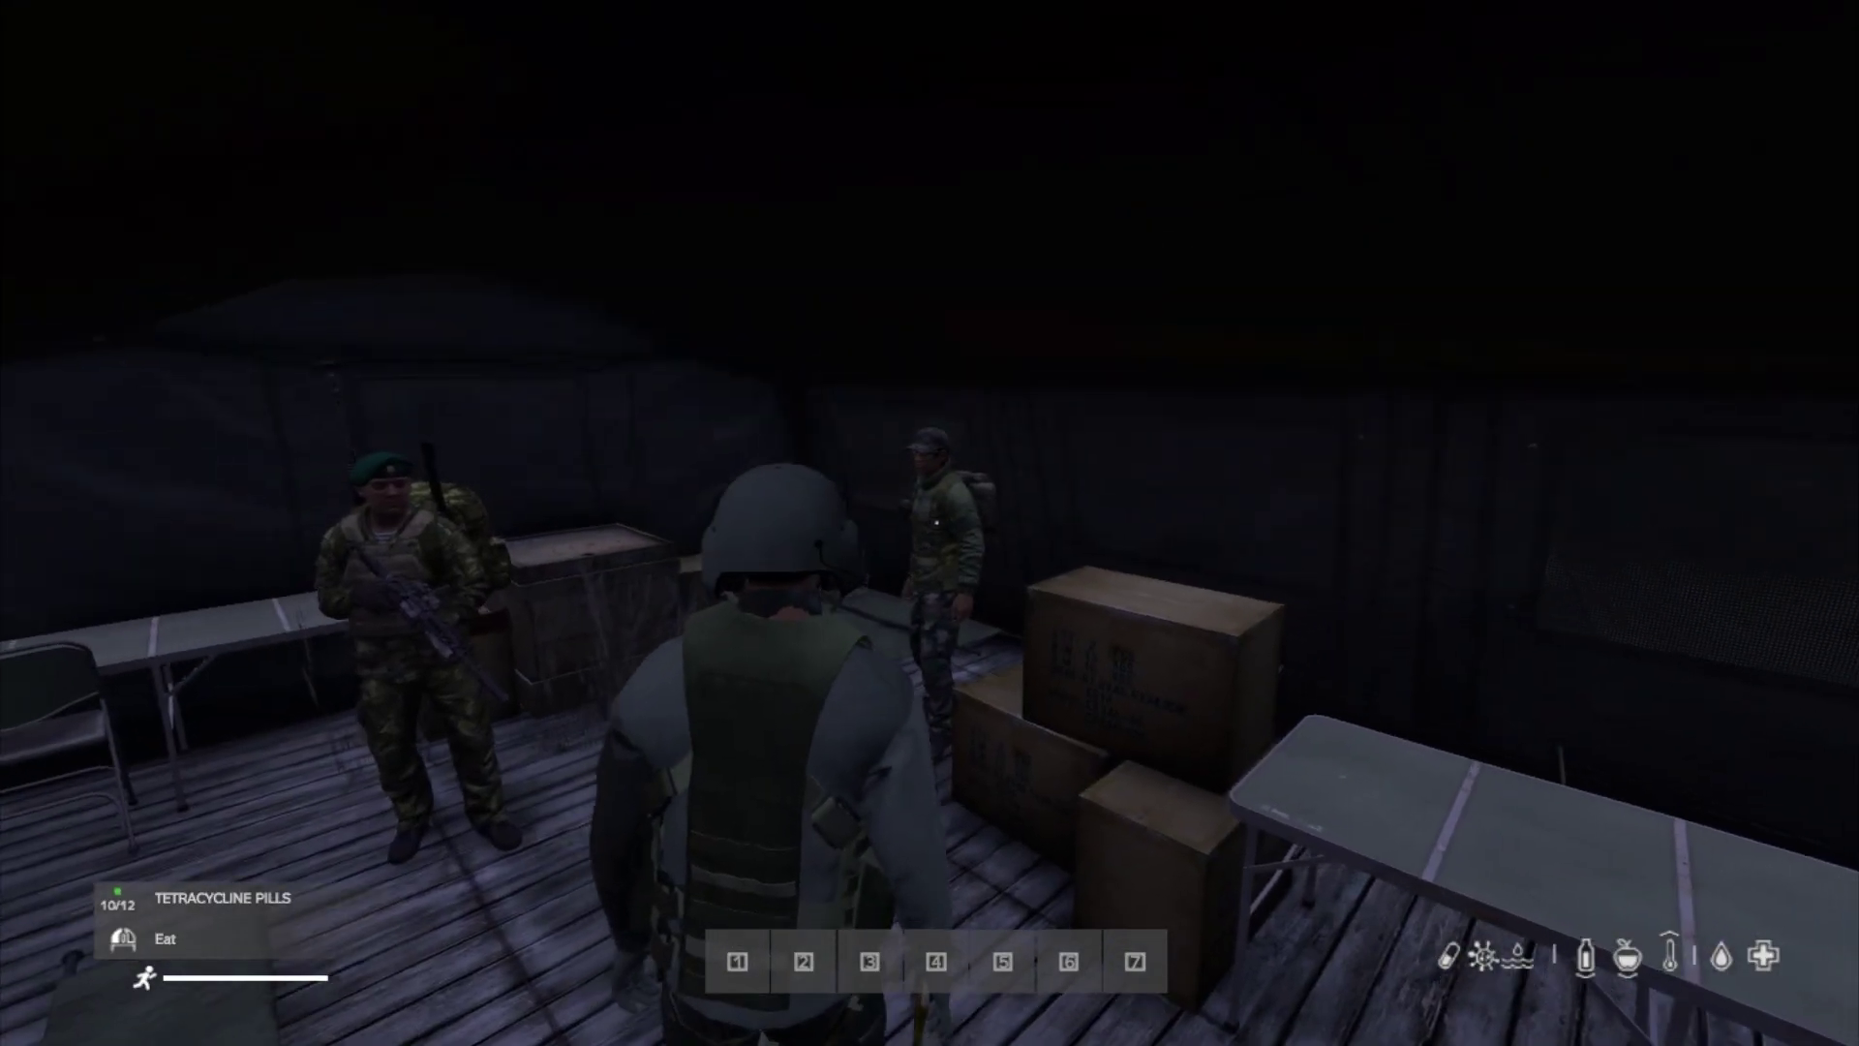
key(w)
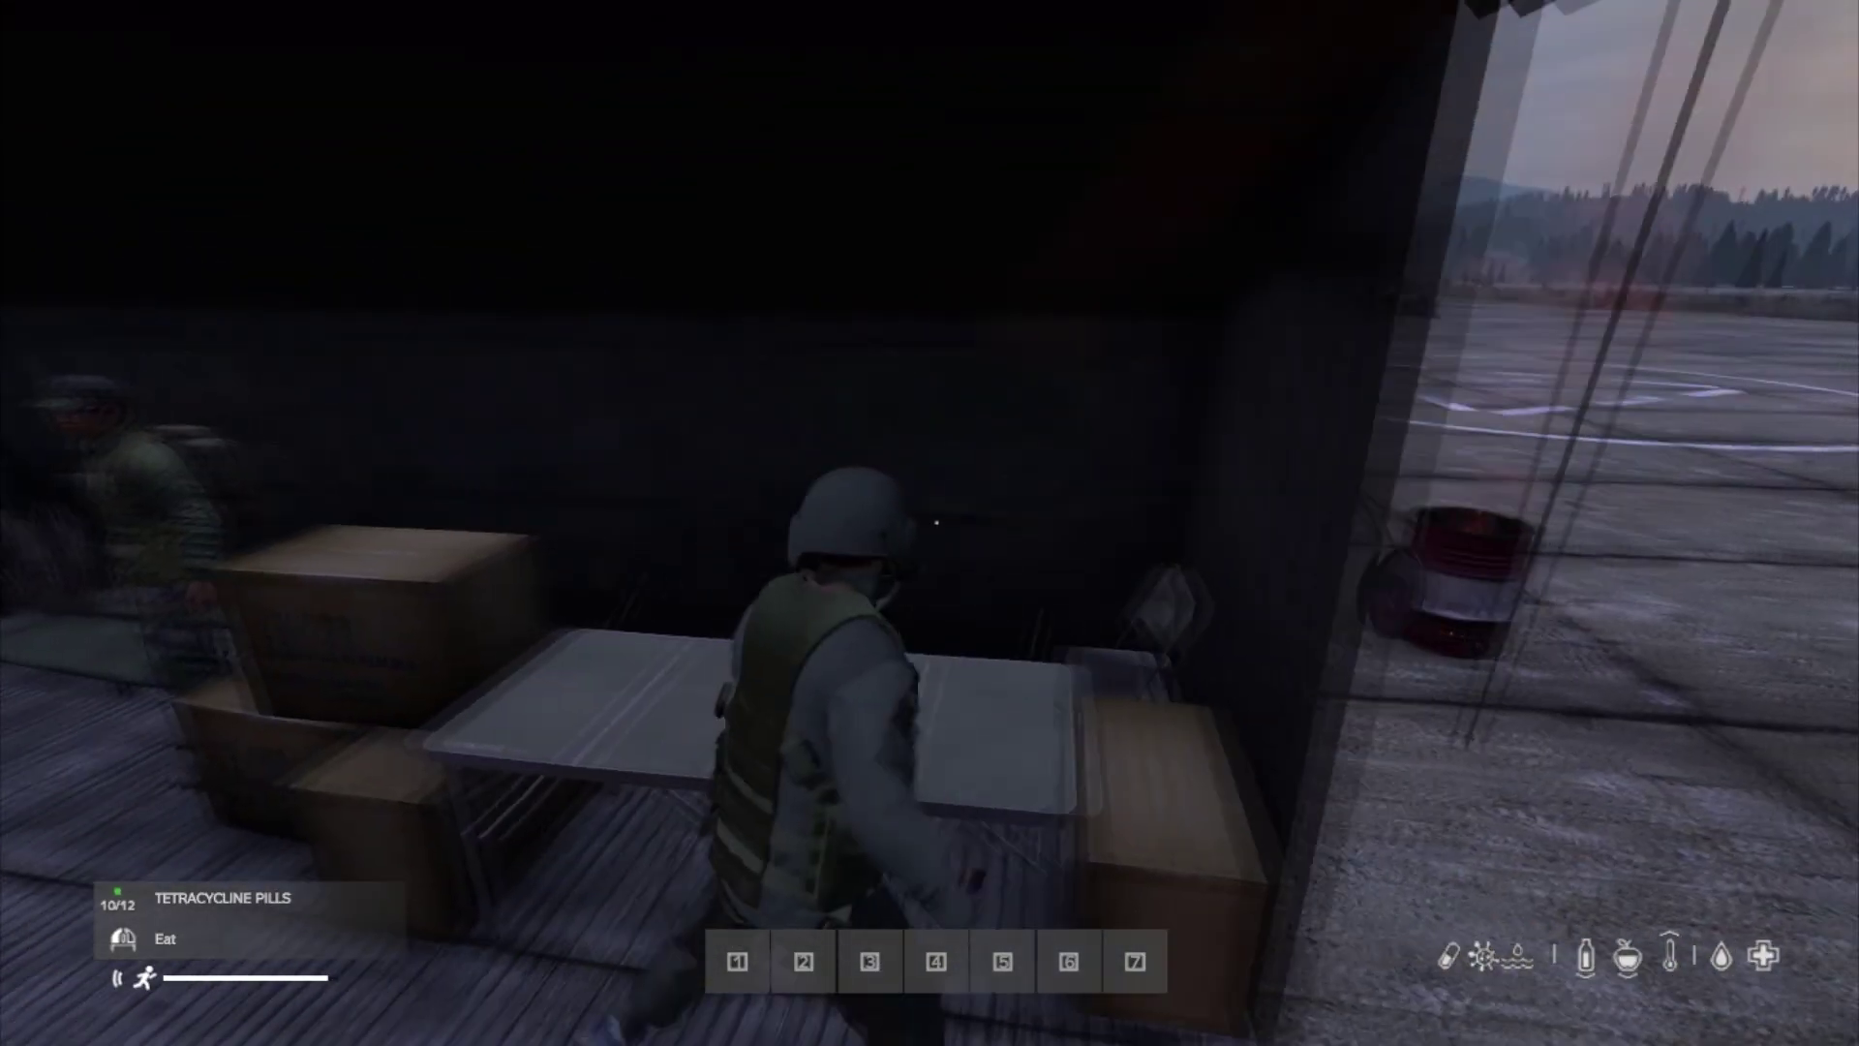
- Inspect the suited trader and wooden crates in the end tent, and view the helicopters parked across the tarmac
key(w)
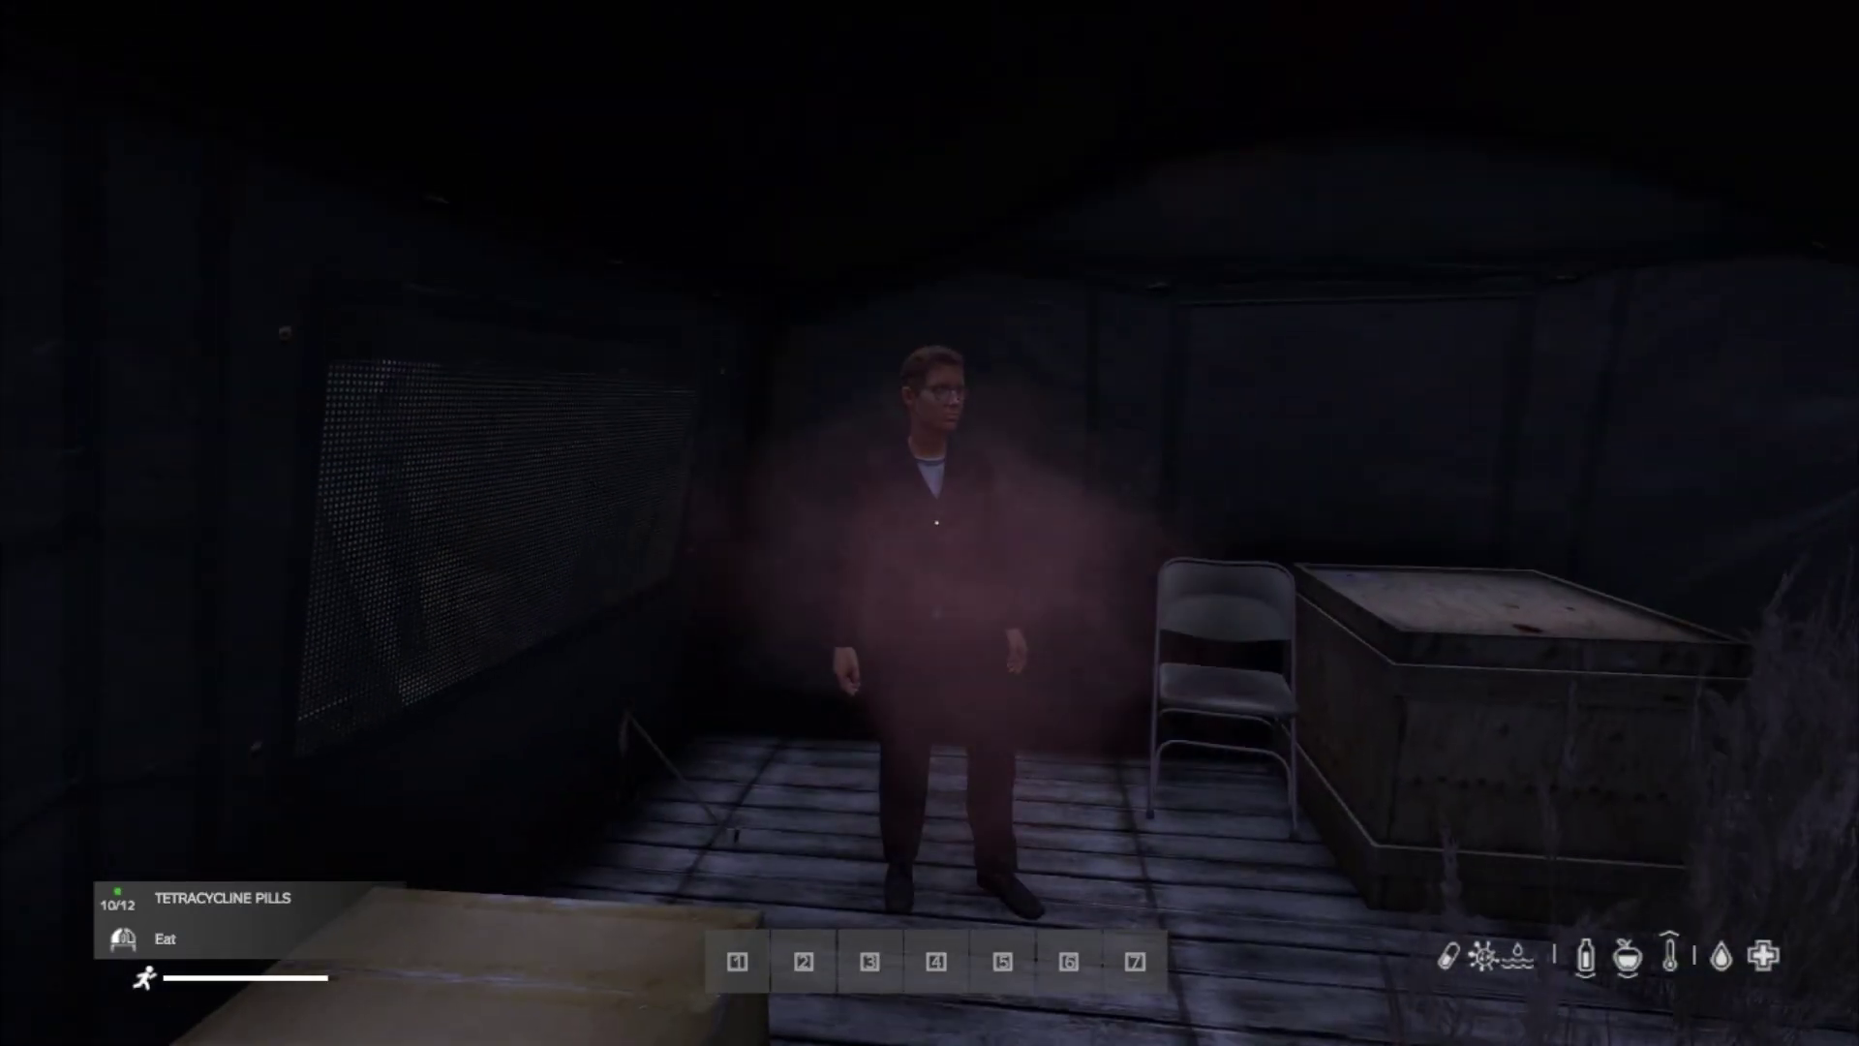
key(w)
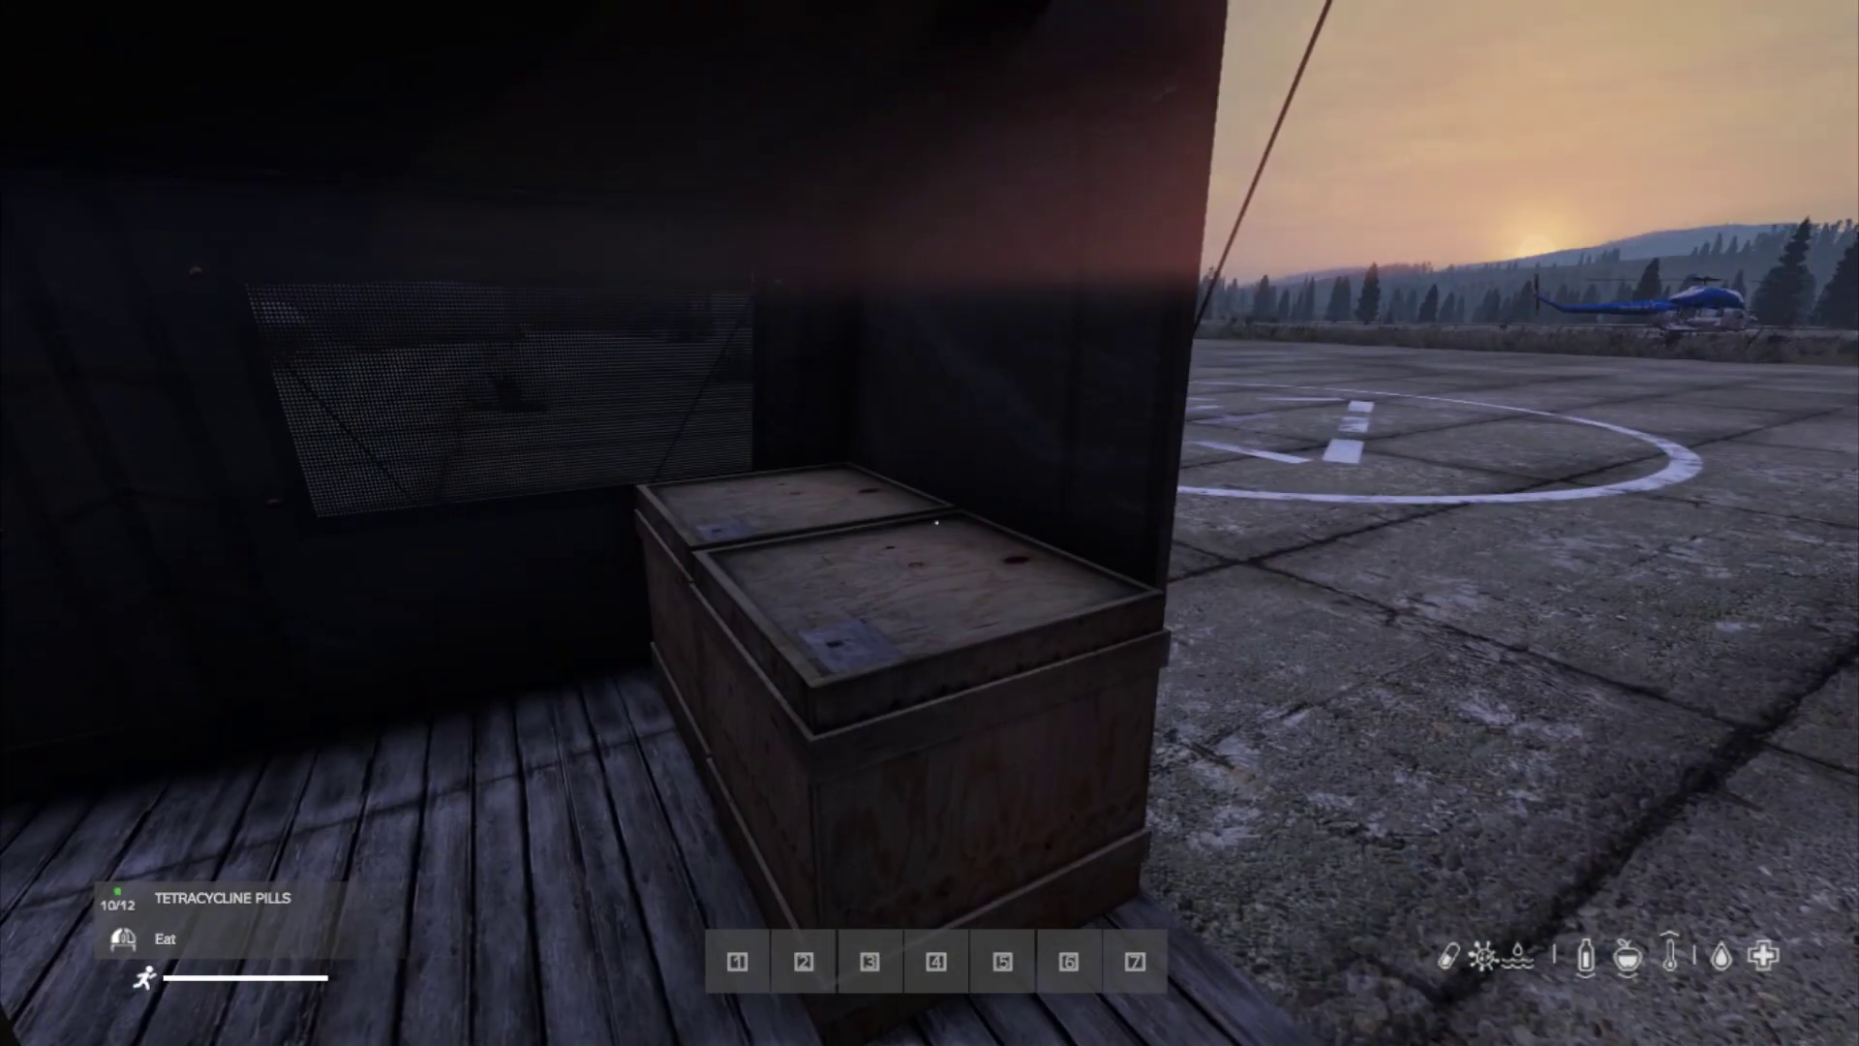
key(w)
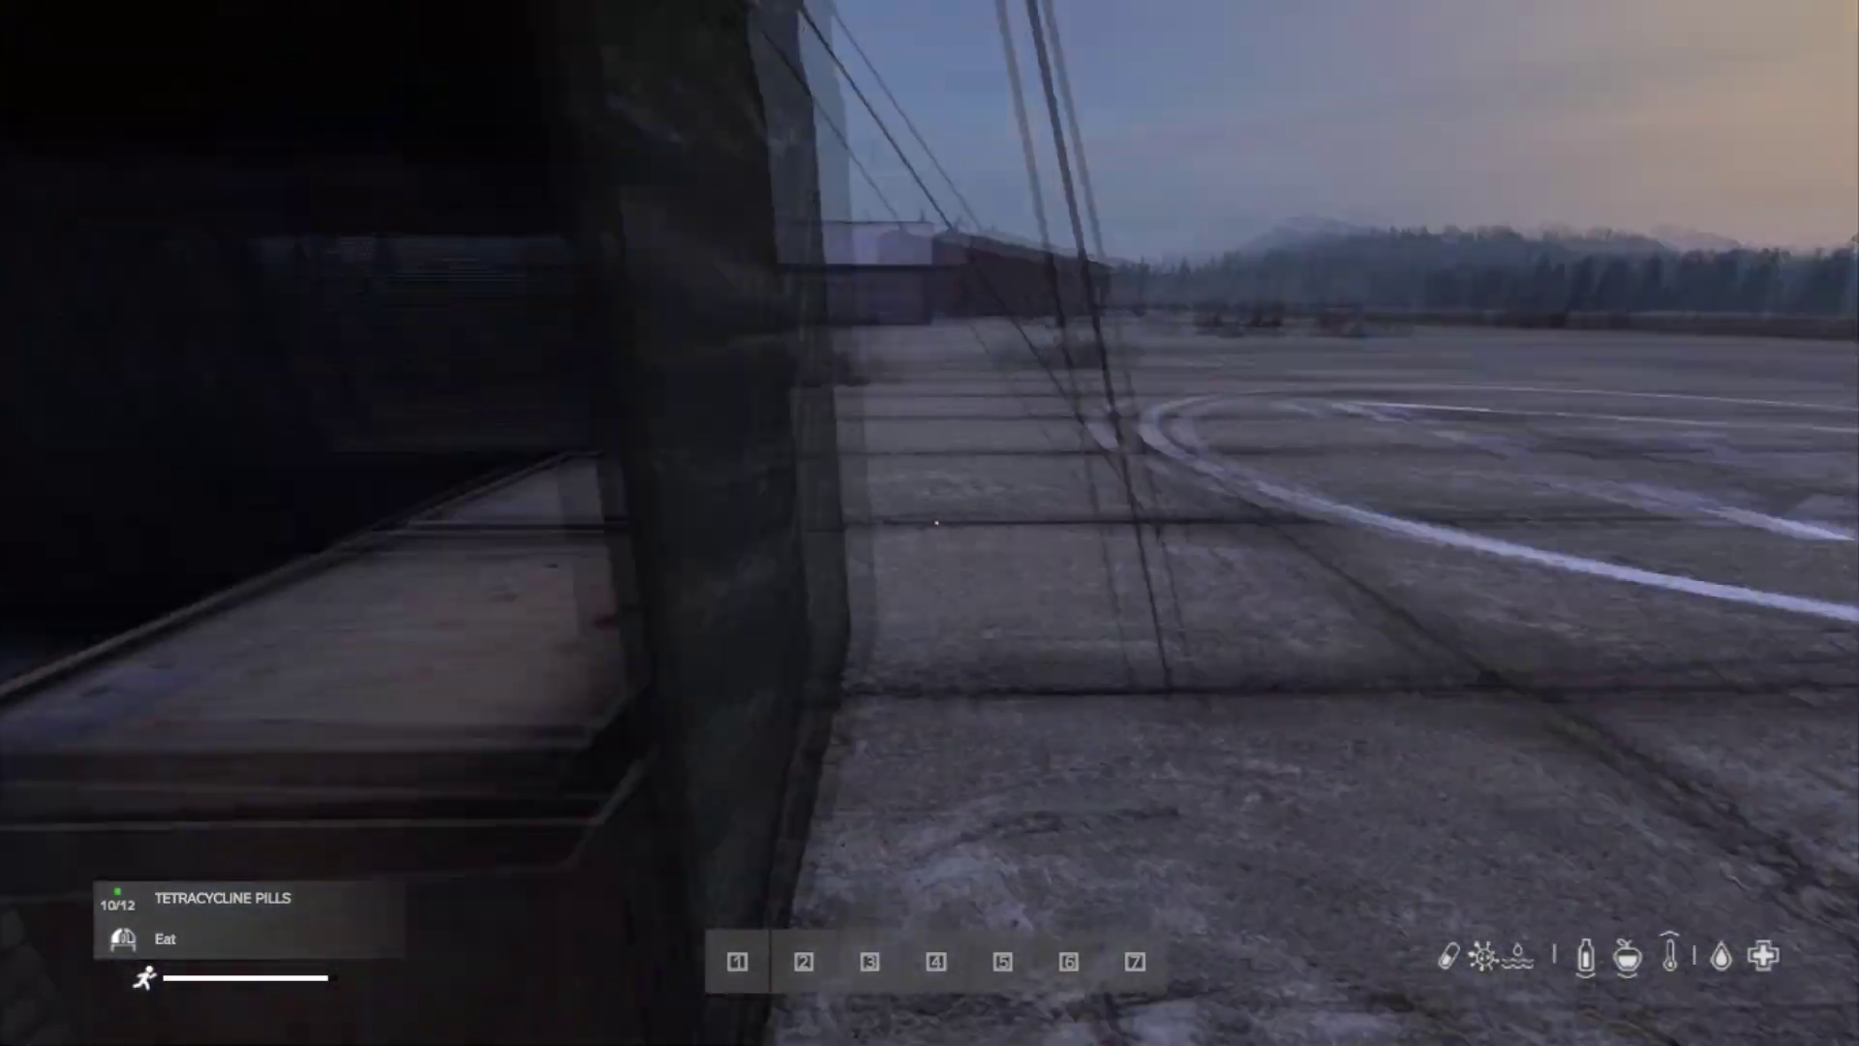
key(w)
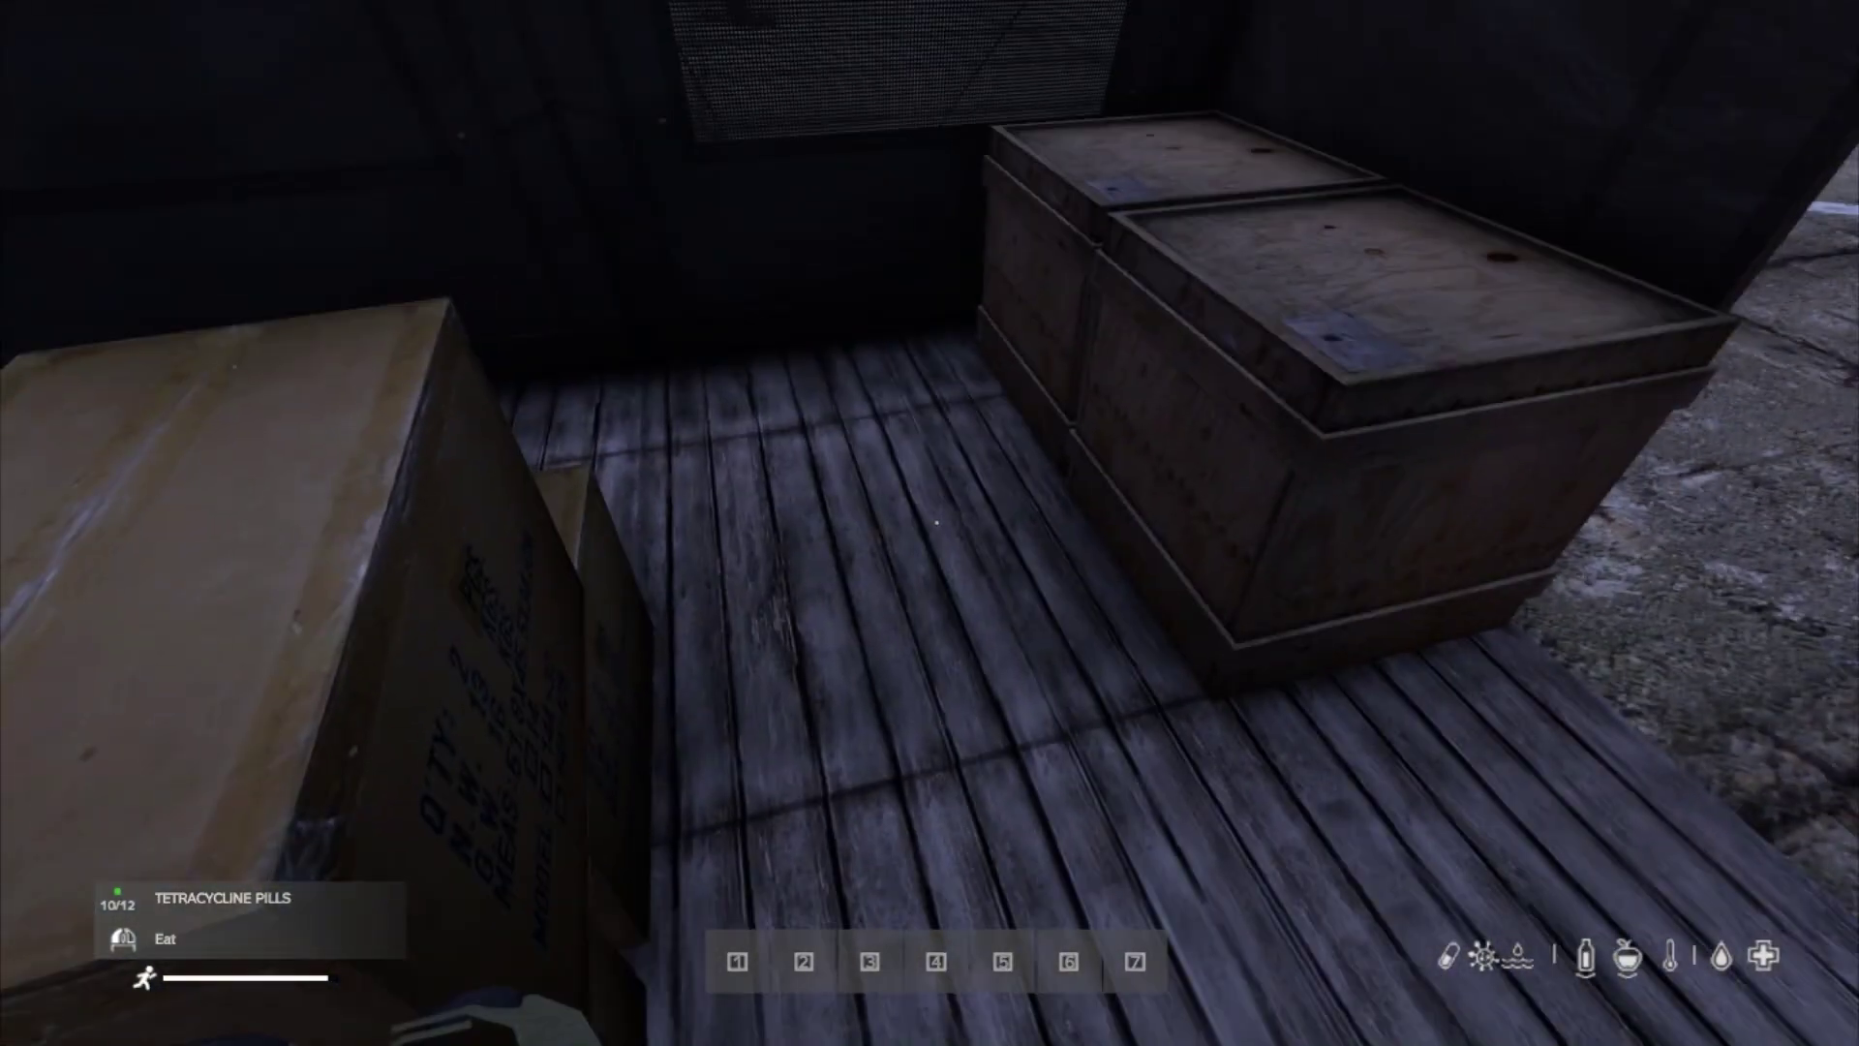
key(w)
key(w)
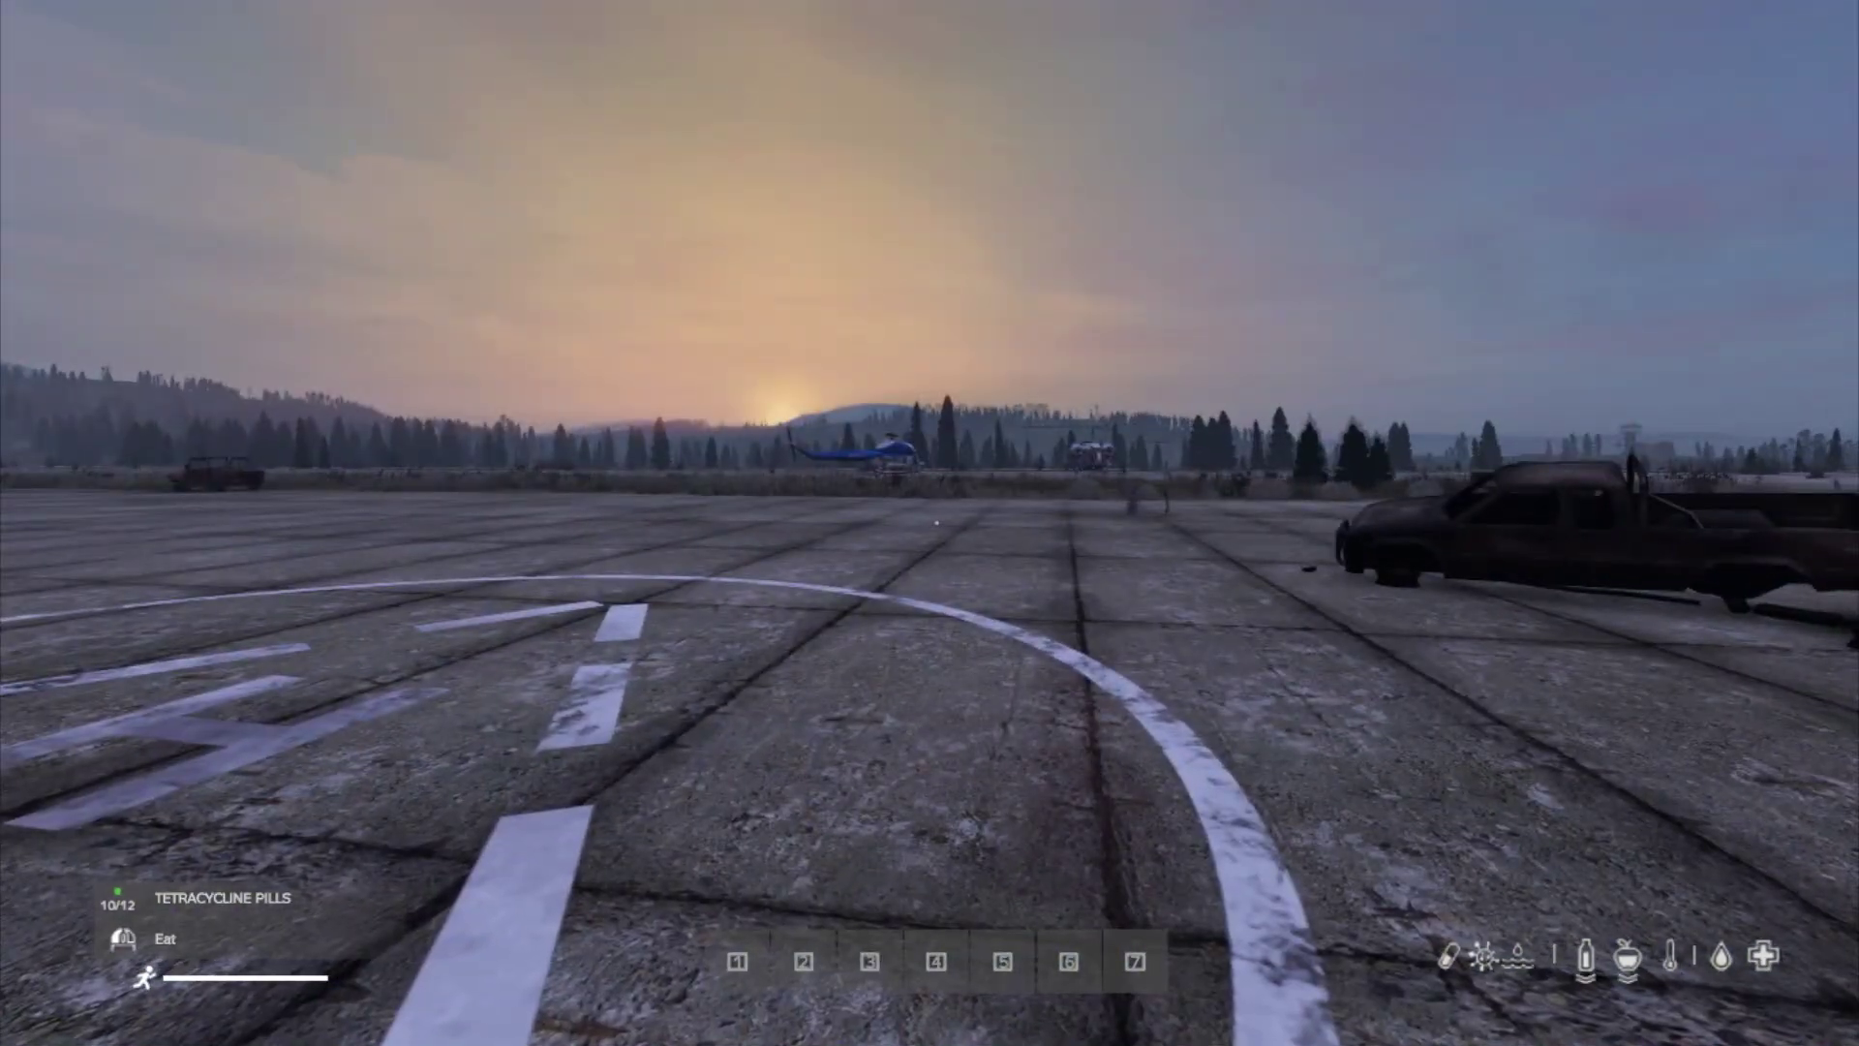
right_click(937, 524)
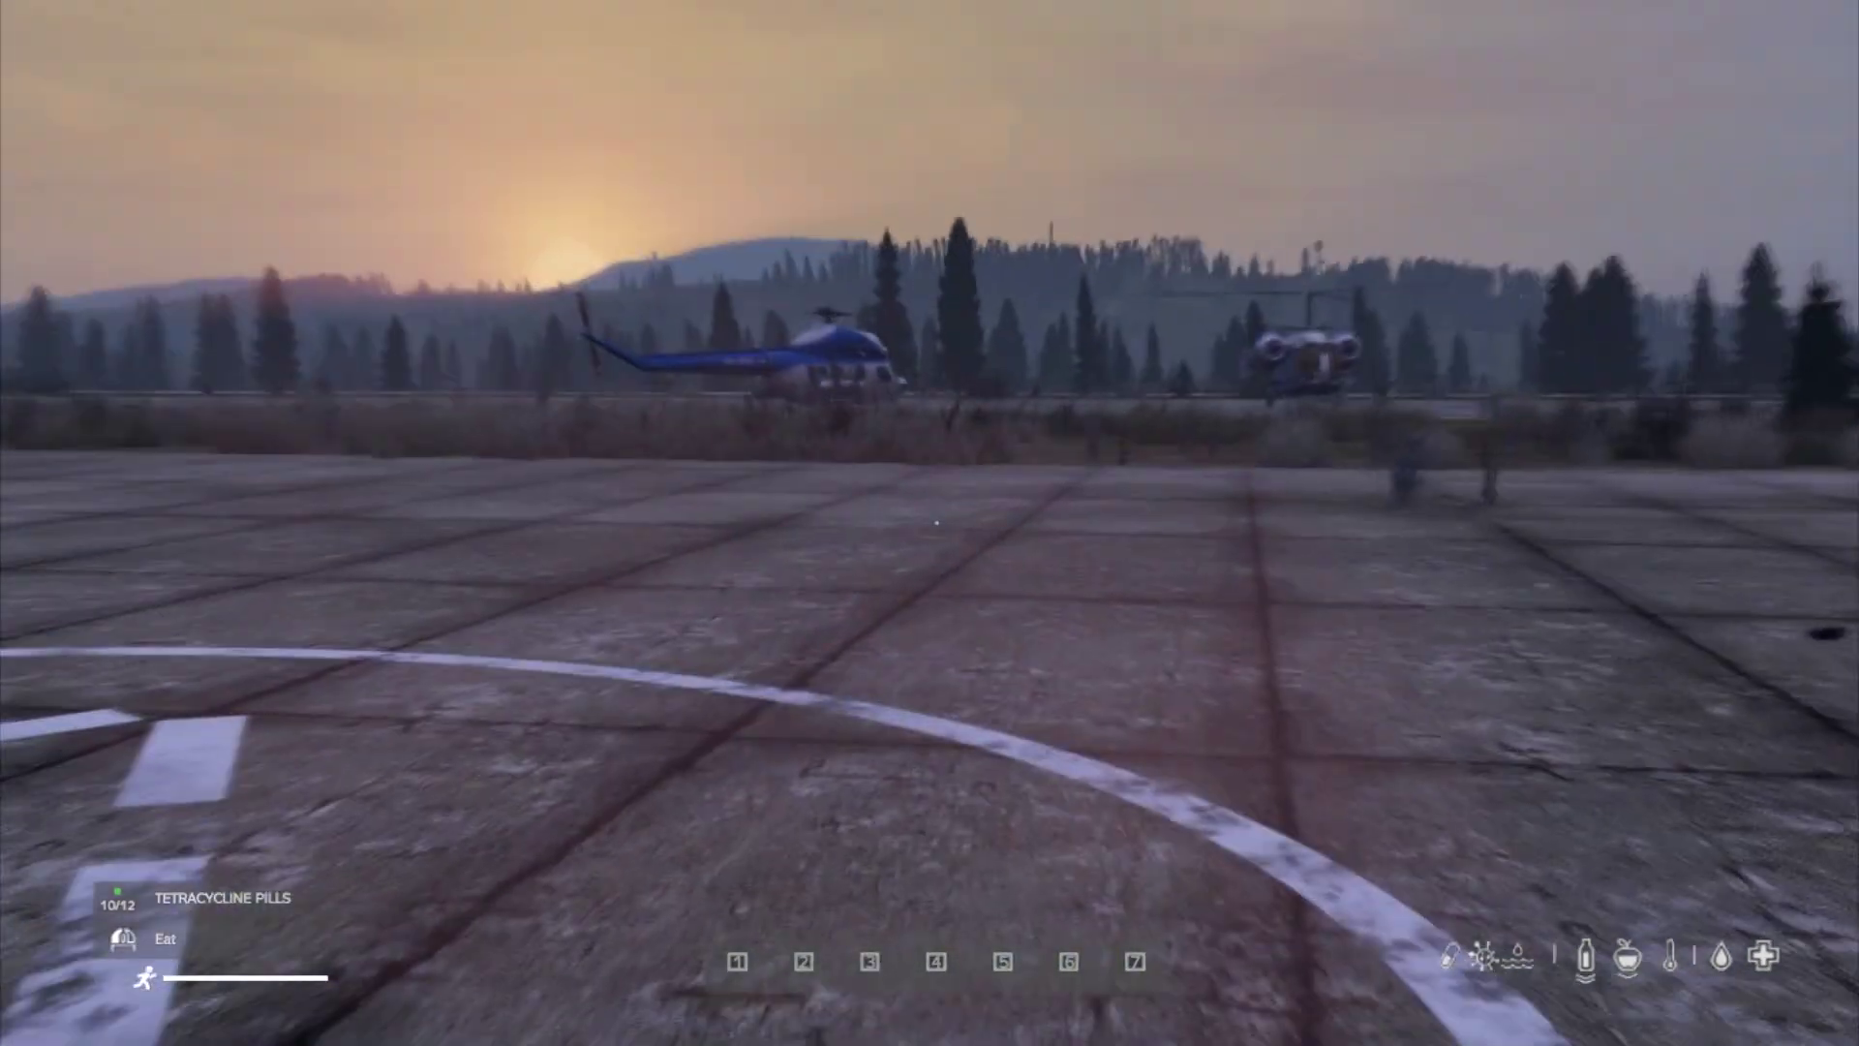
- Walk back along the row of tents past the burning red barrels towards the truck's helipad
key(w)
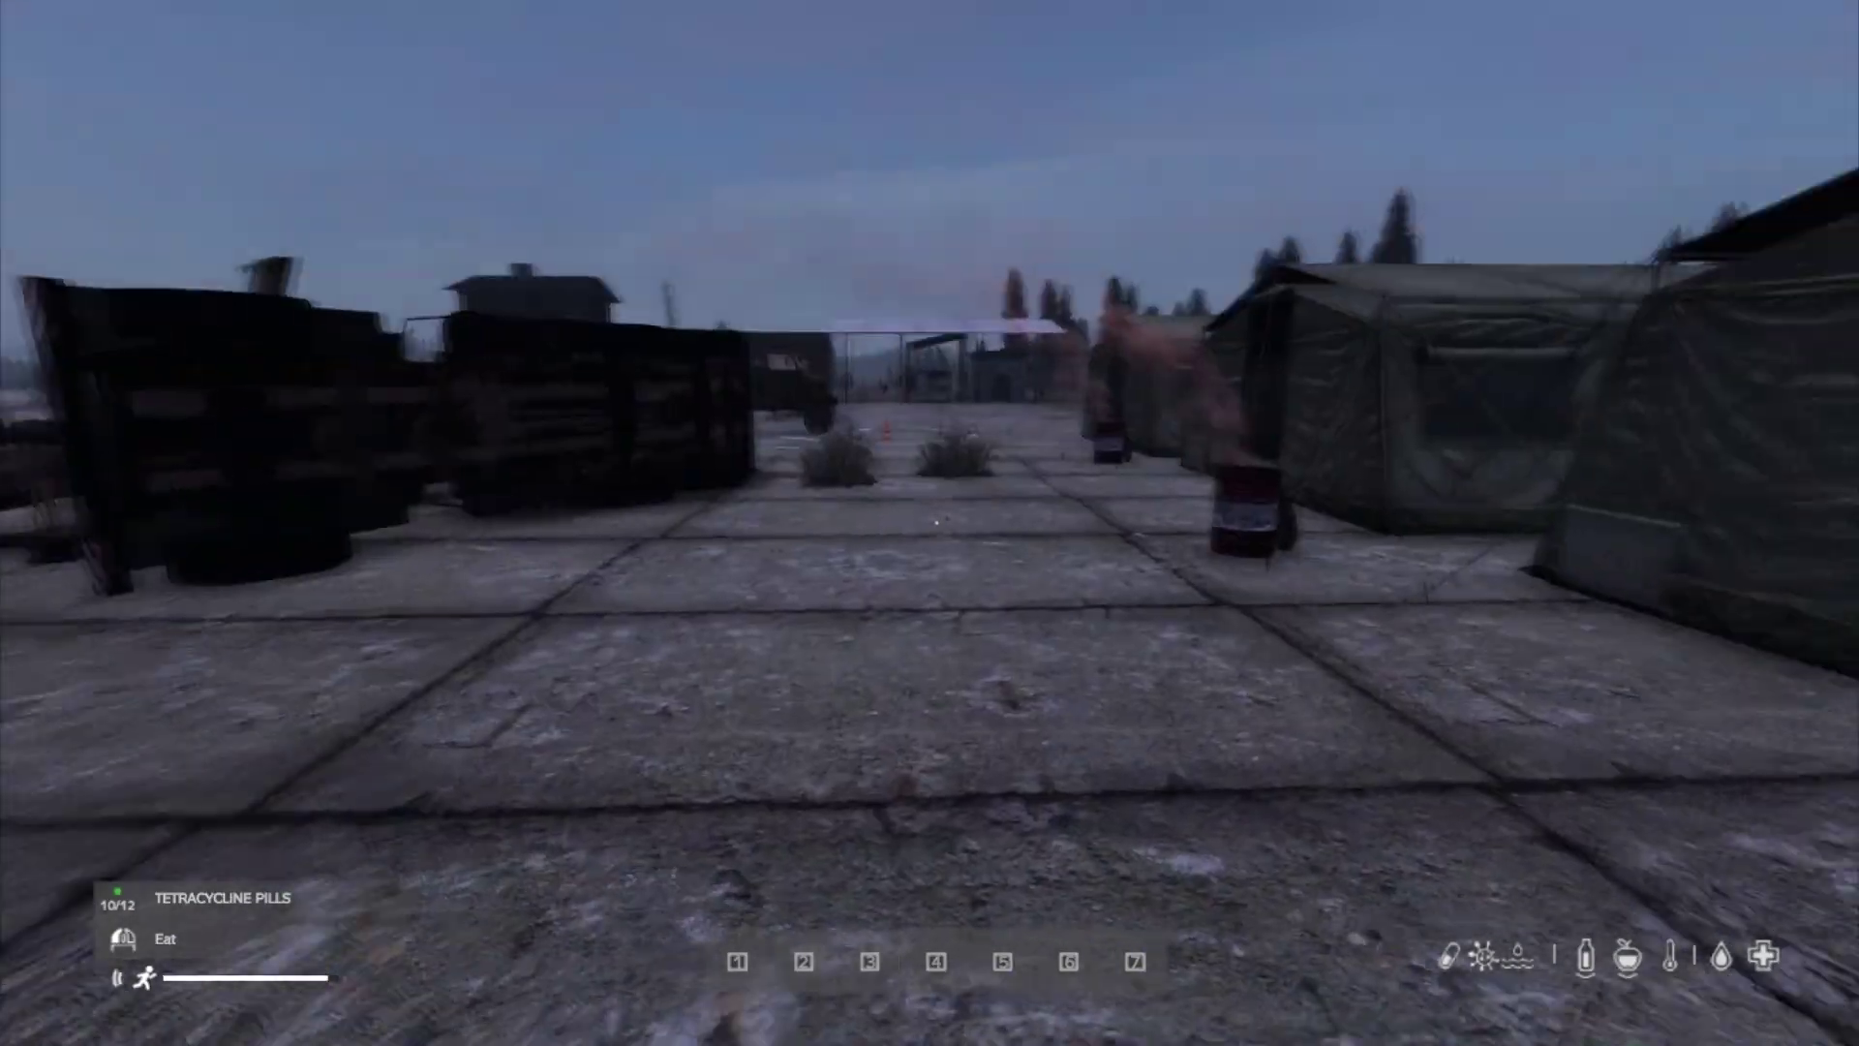
key(w)
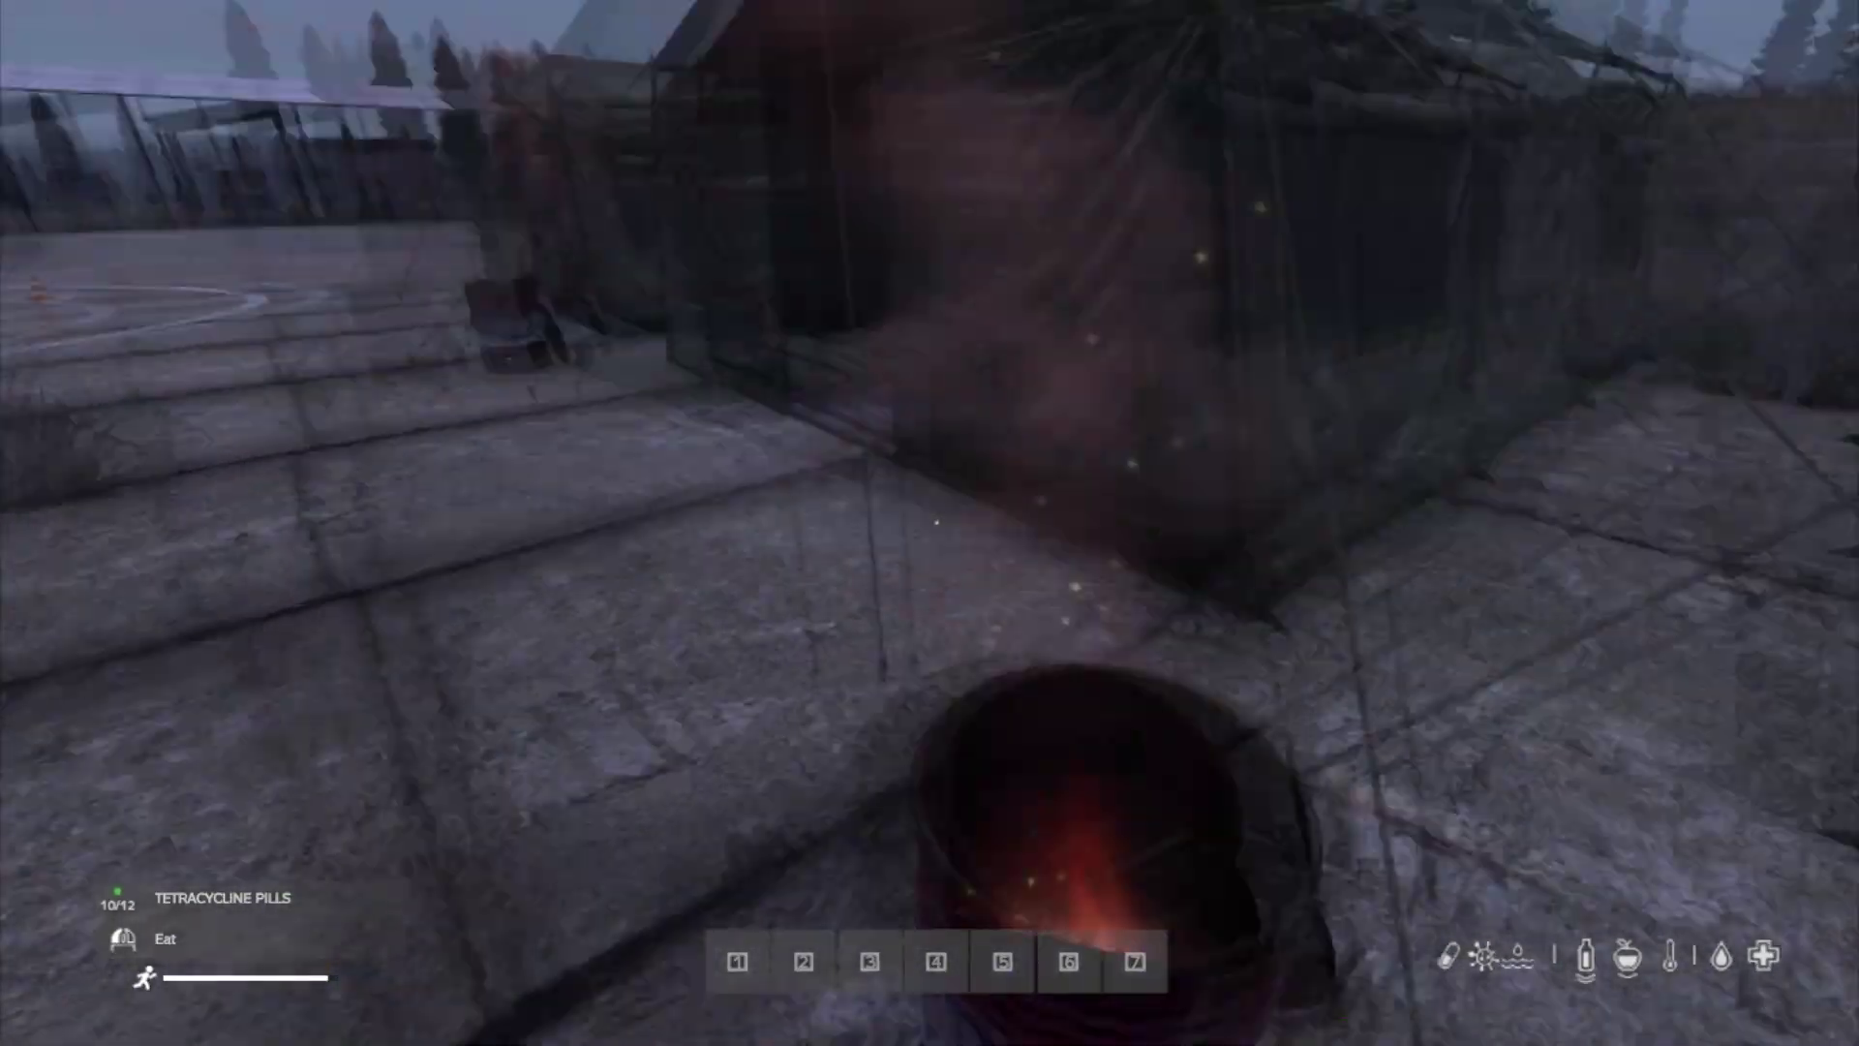
key(w)
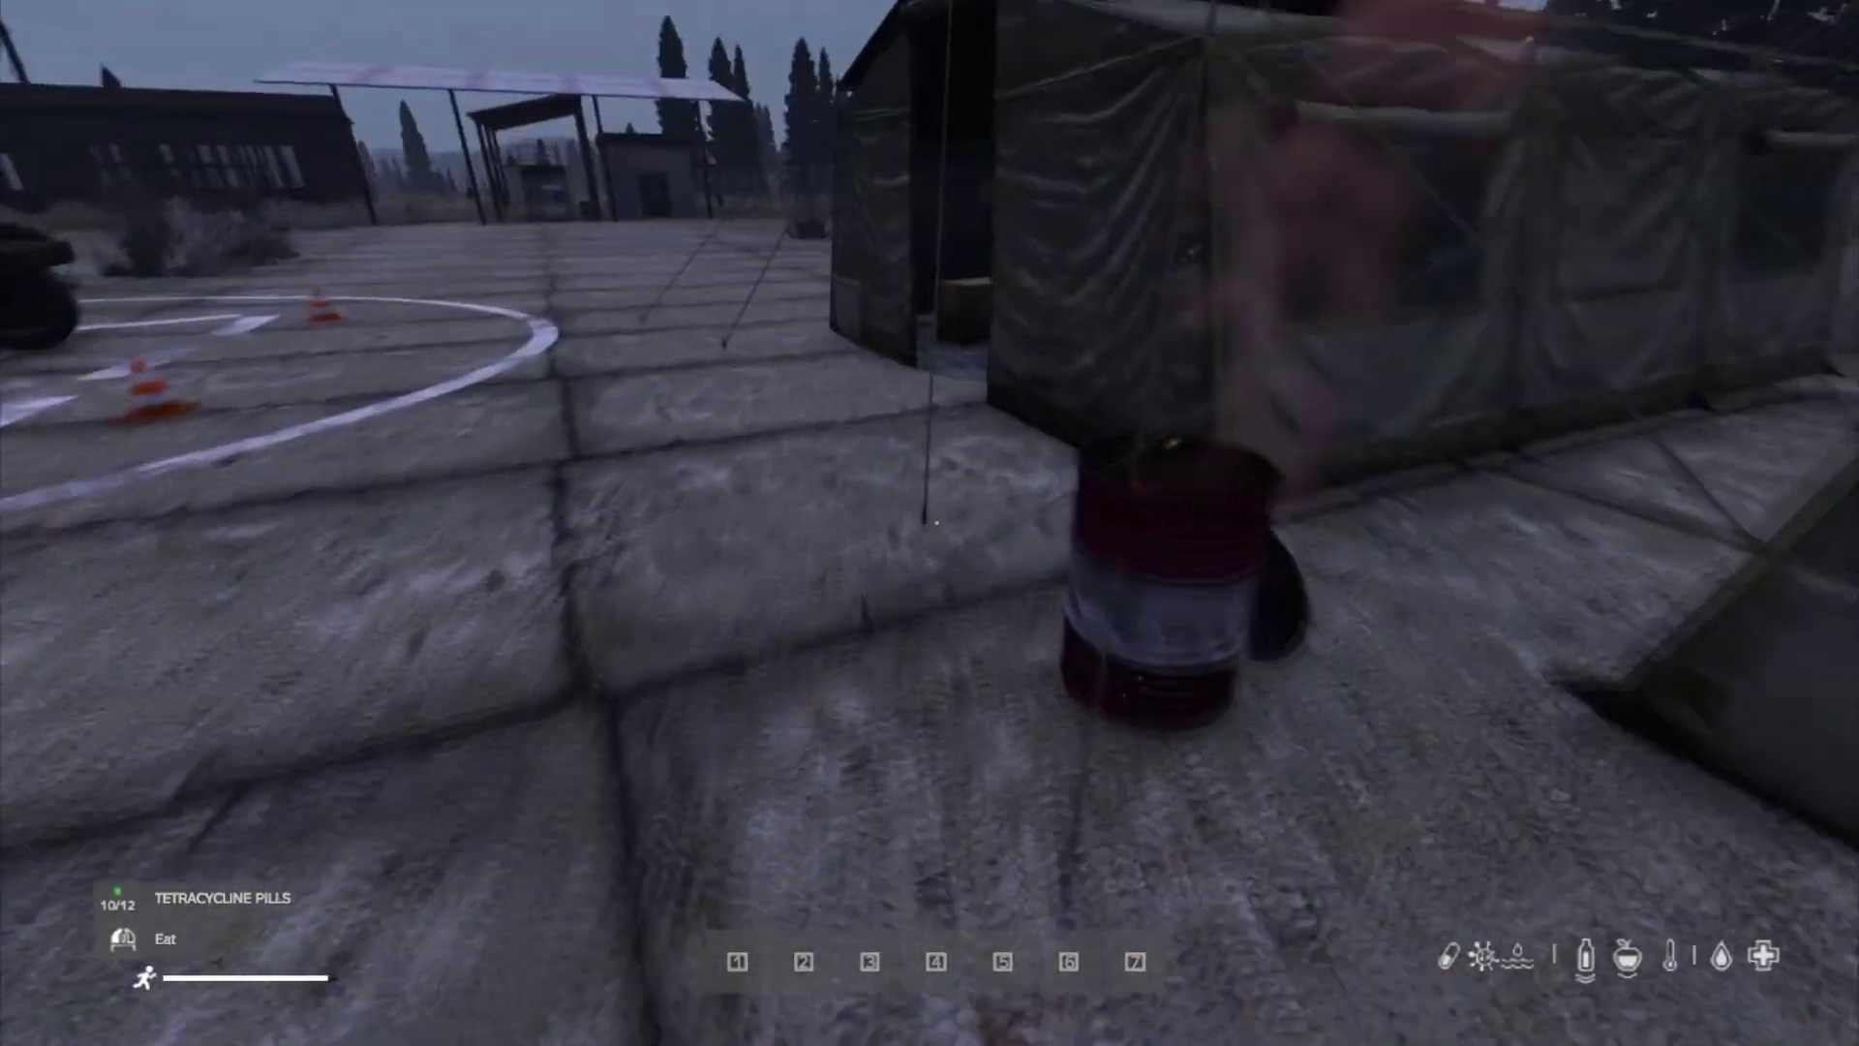
key(s)
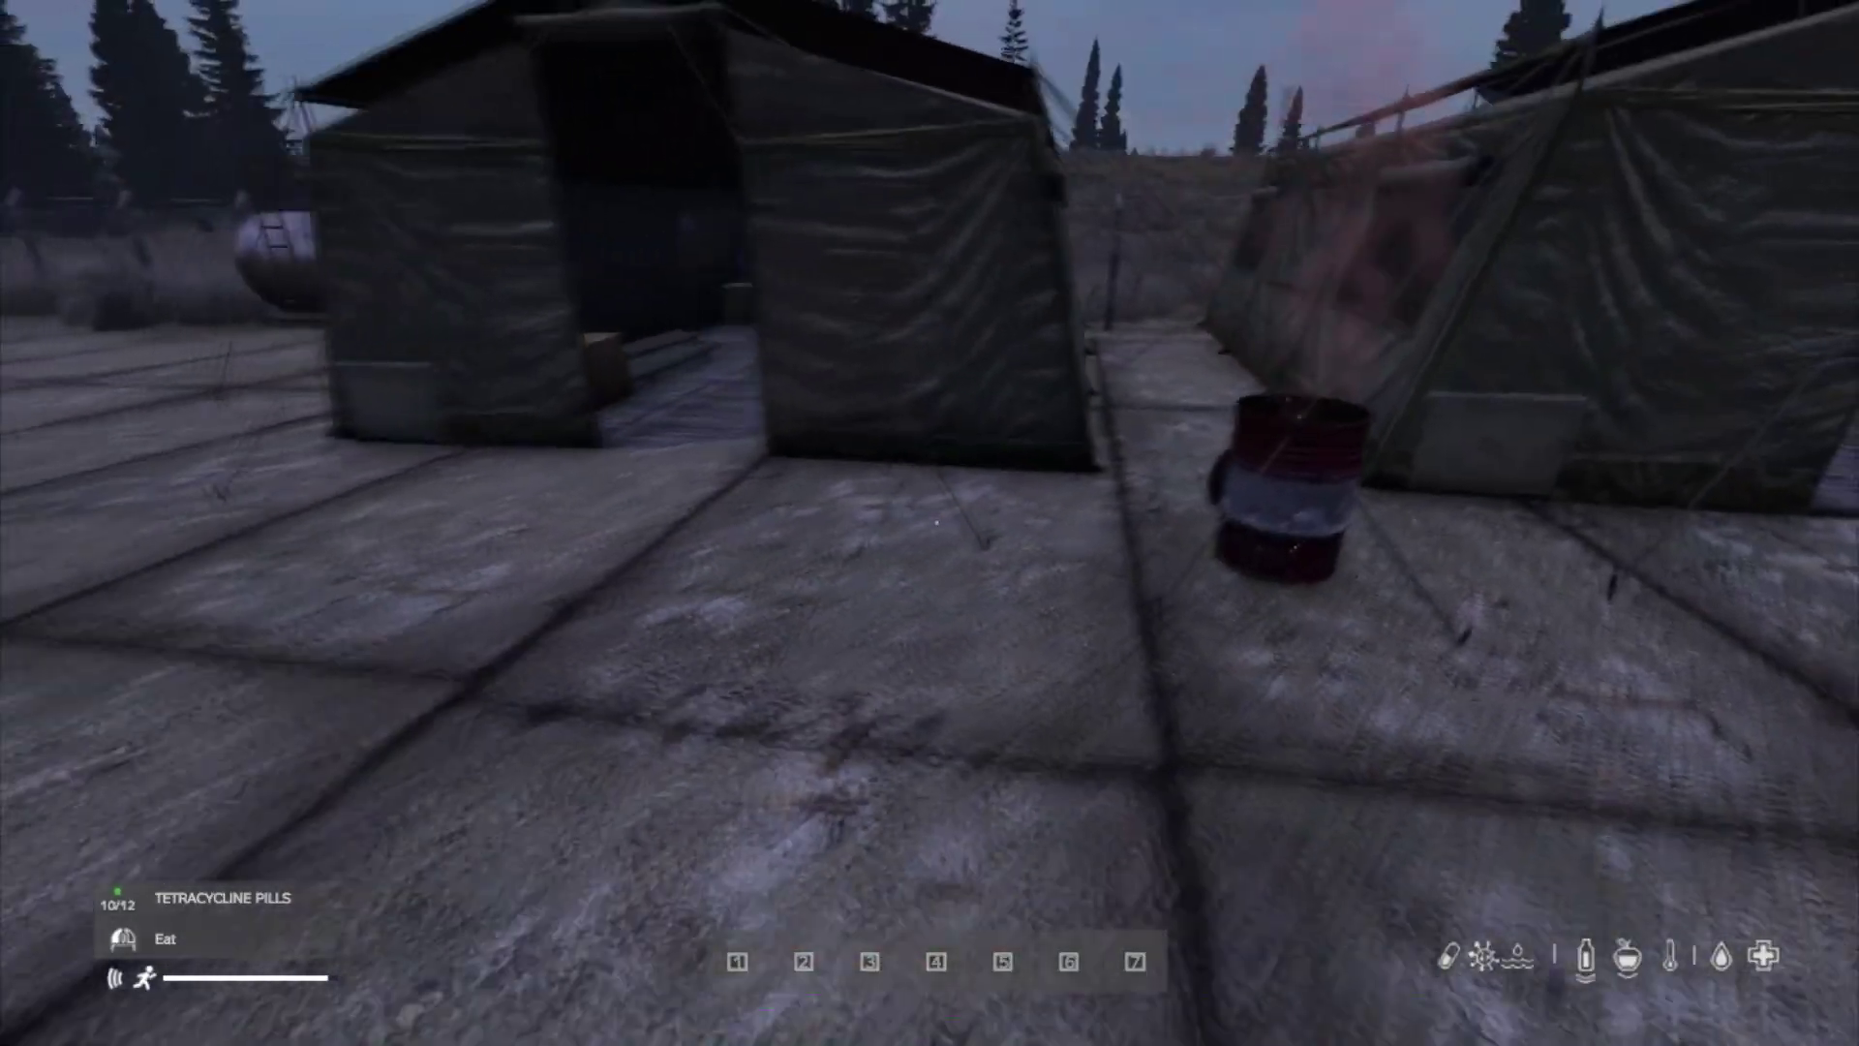
- Activate FreeCam from the ZomBerry Admin Tools and fly the camera up for an overhead view of the three tents
key(m)
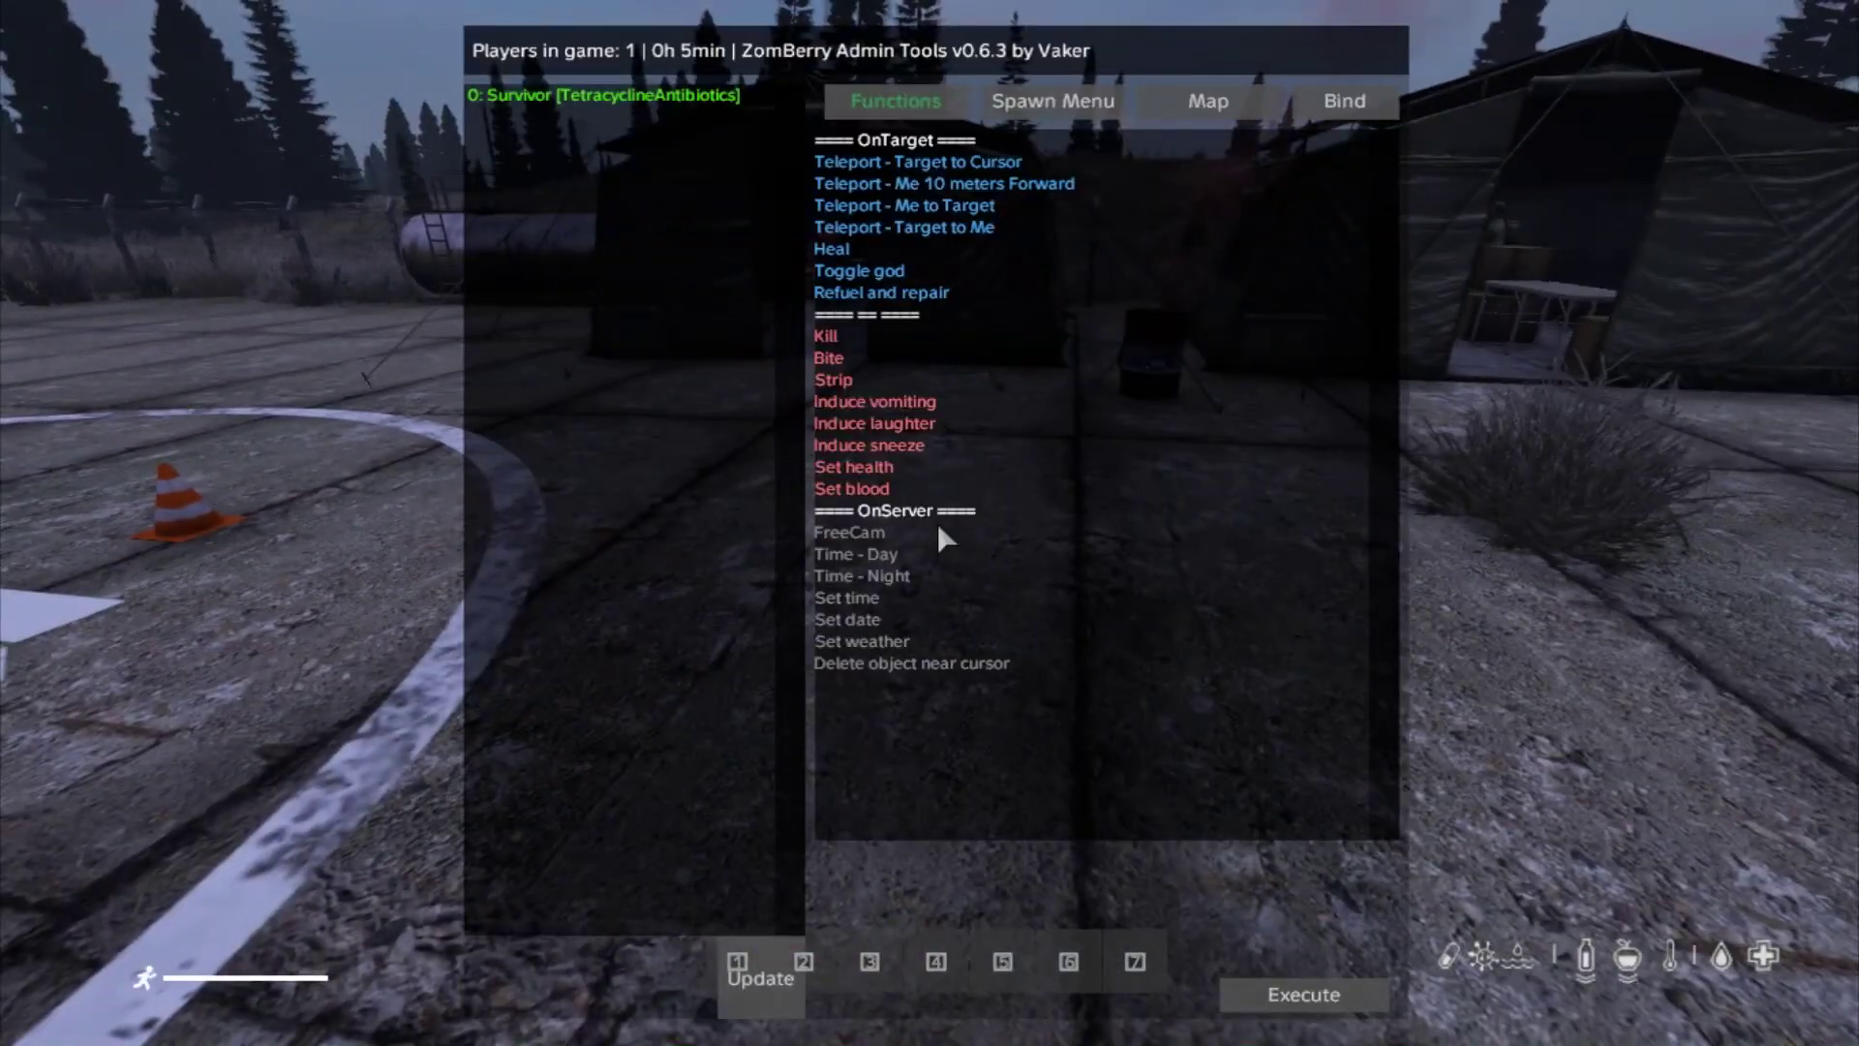
double_click(853, 533)
key(m)
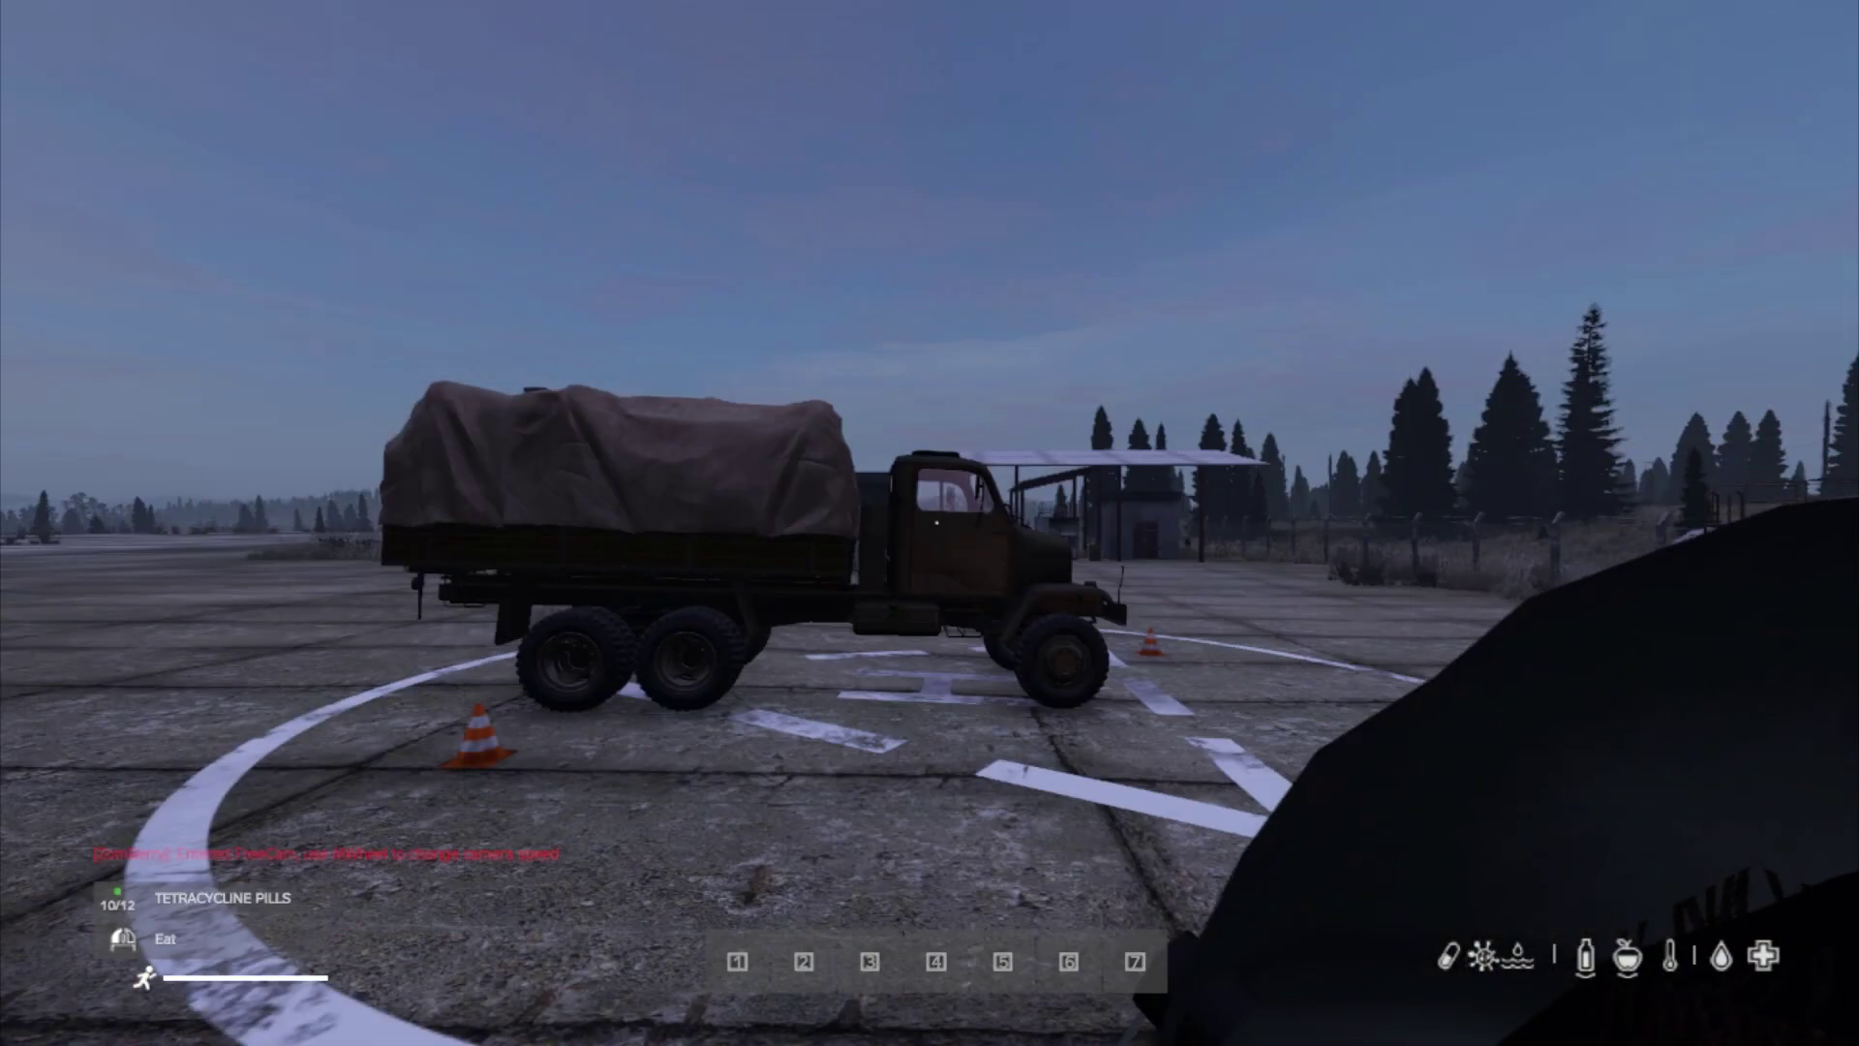
key(q)
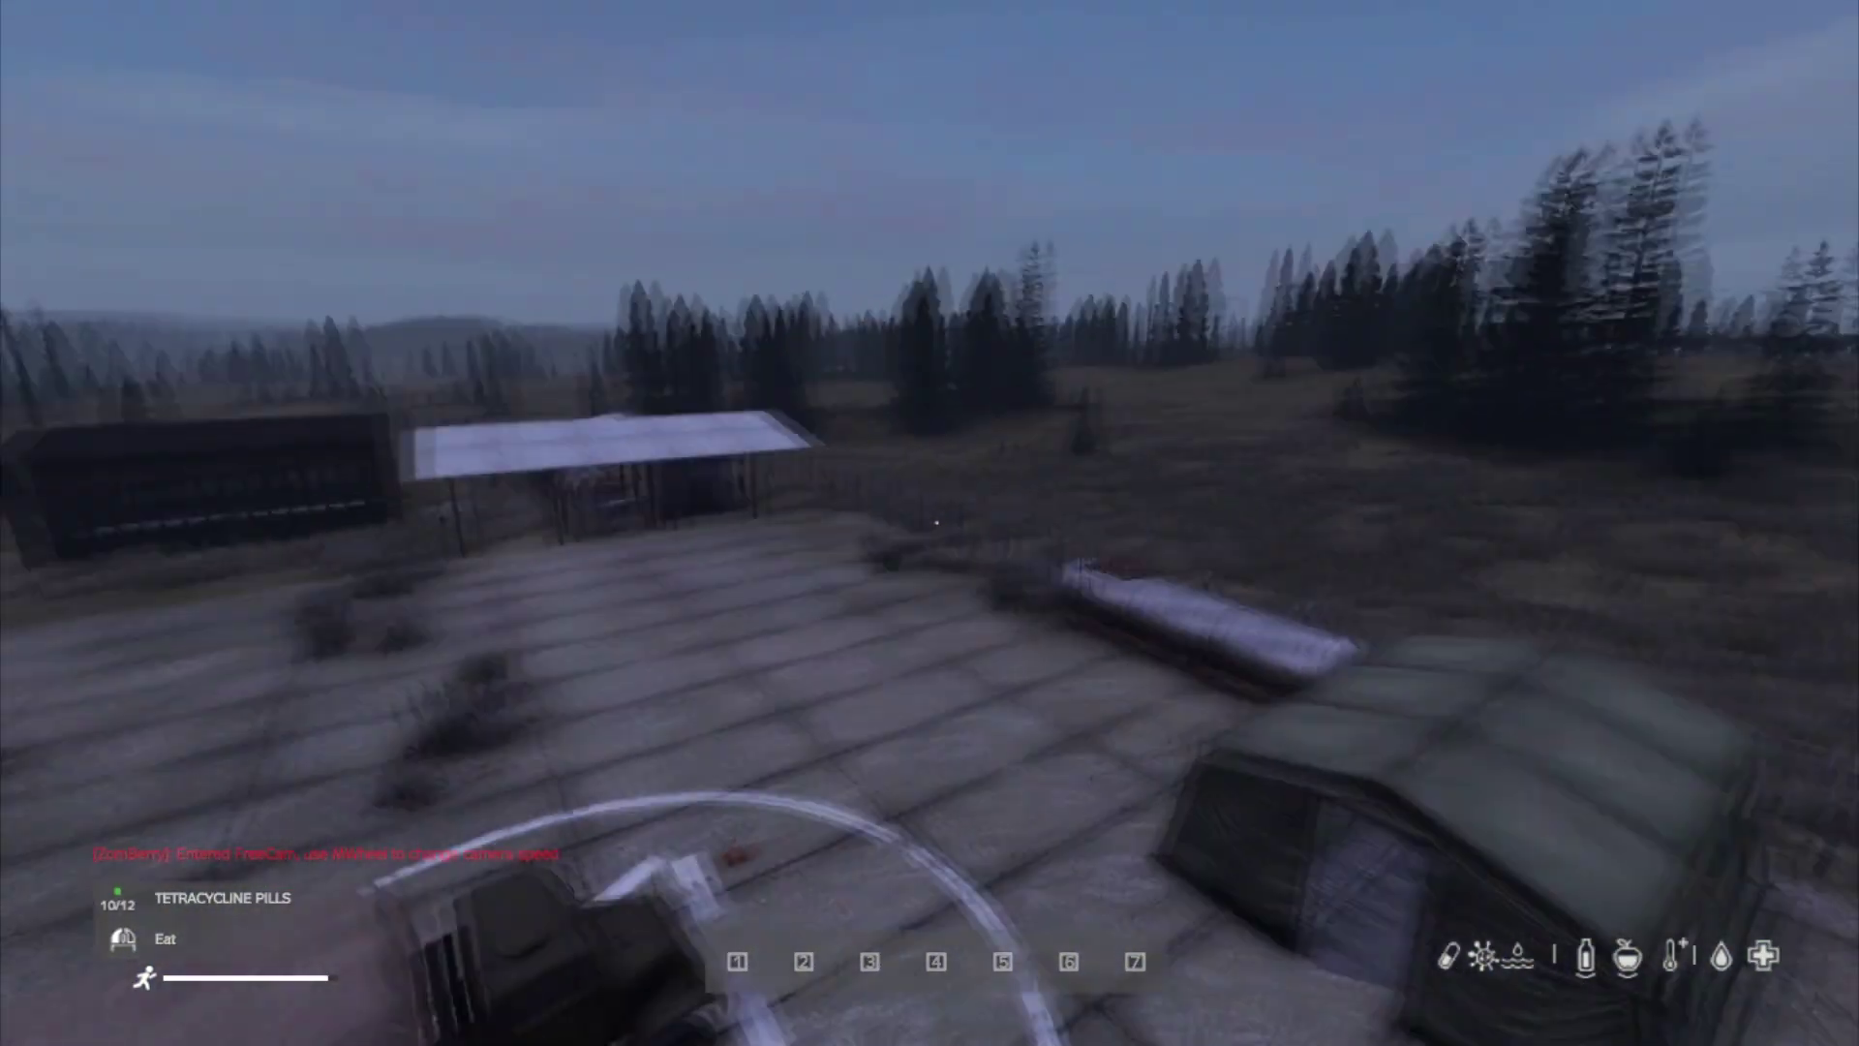
key(s)
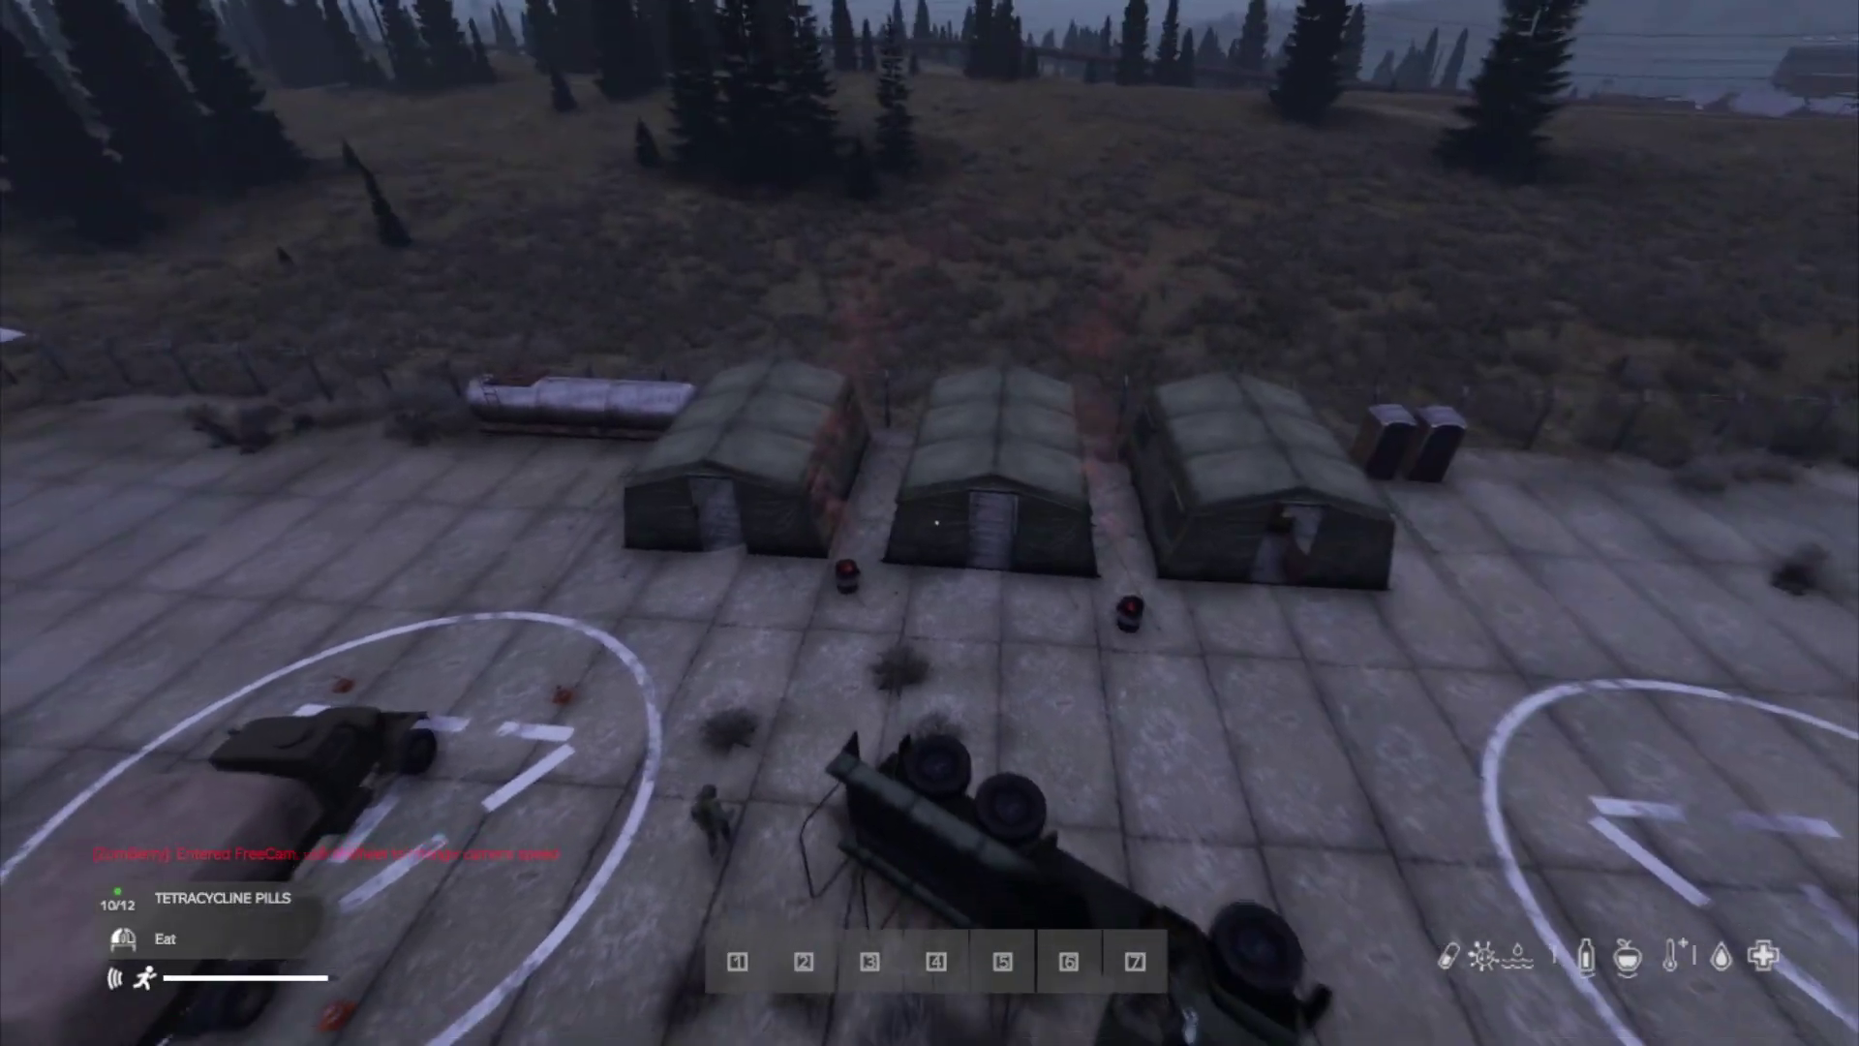
- Fly the free camera around the three tents and both helipads, and view the character standing beside the overturned truck
key(w)
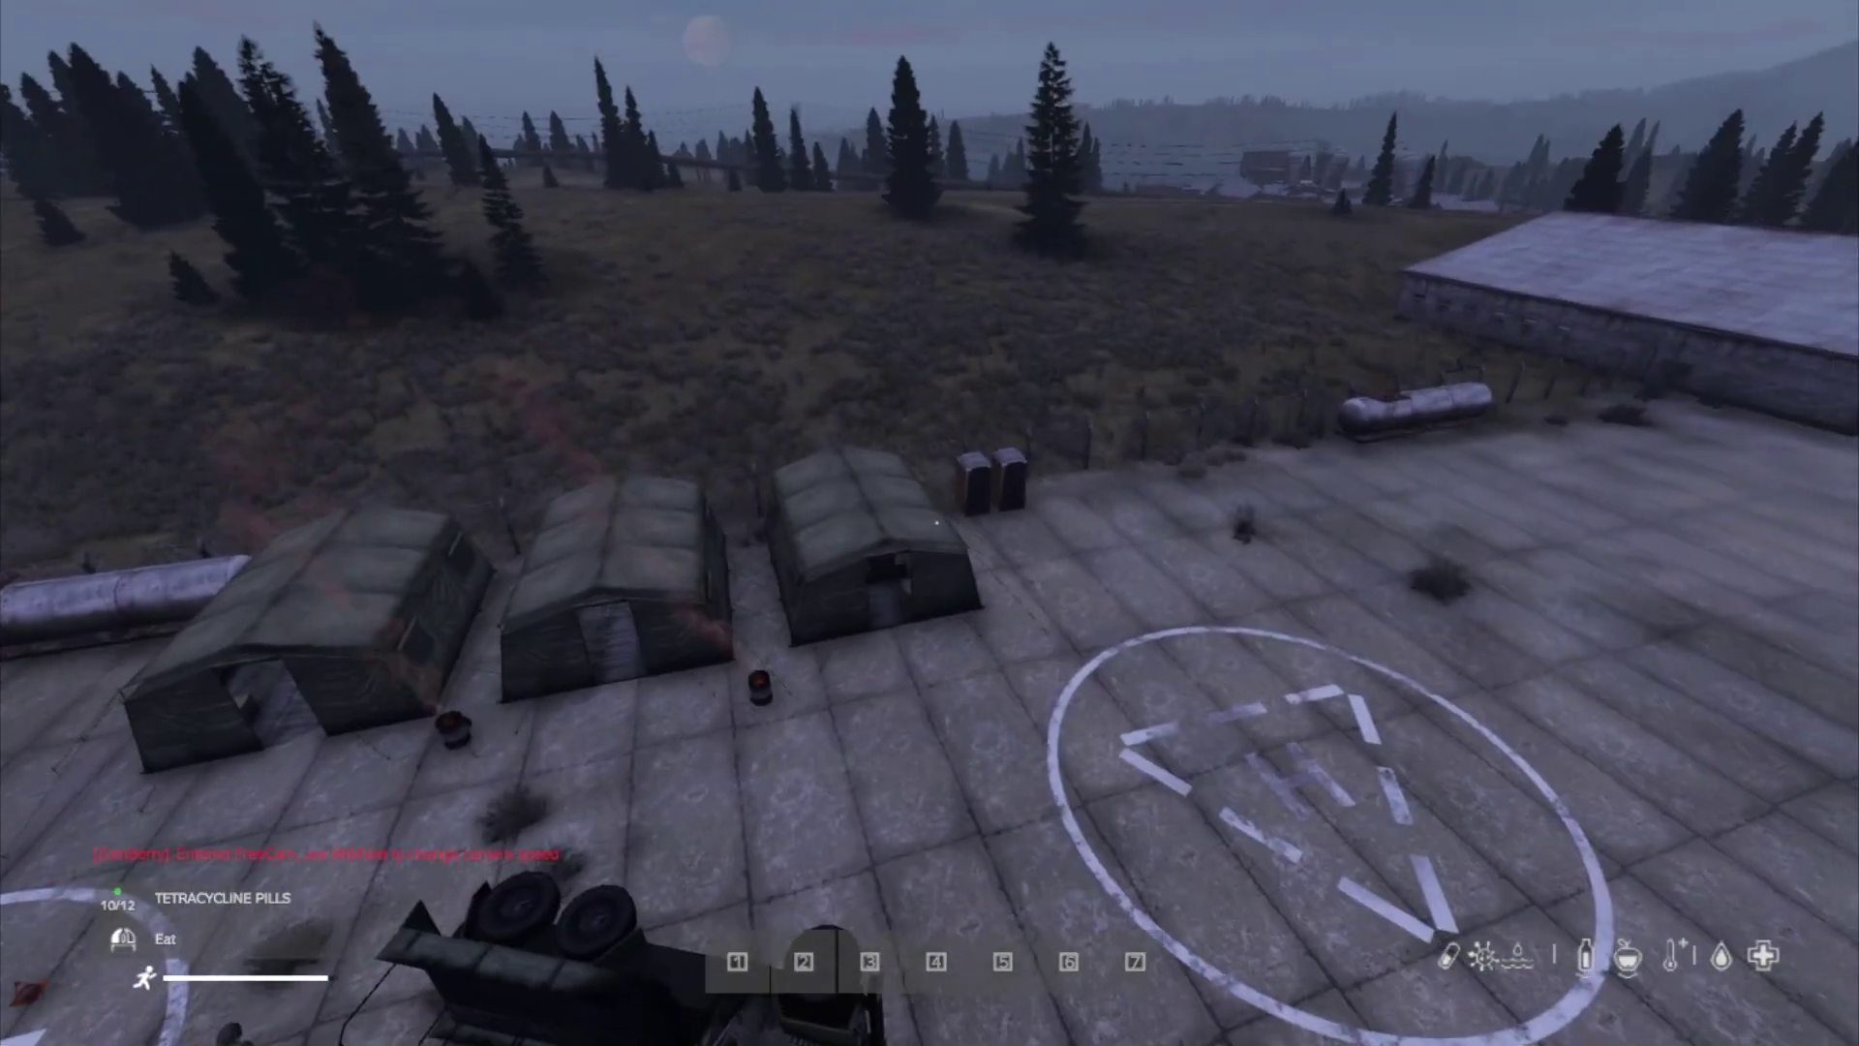
key(s)
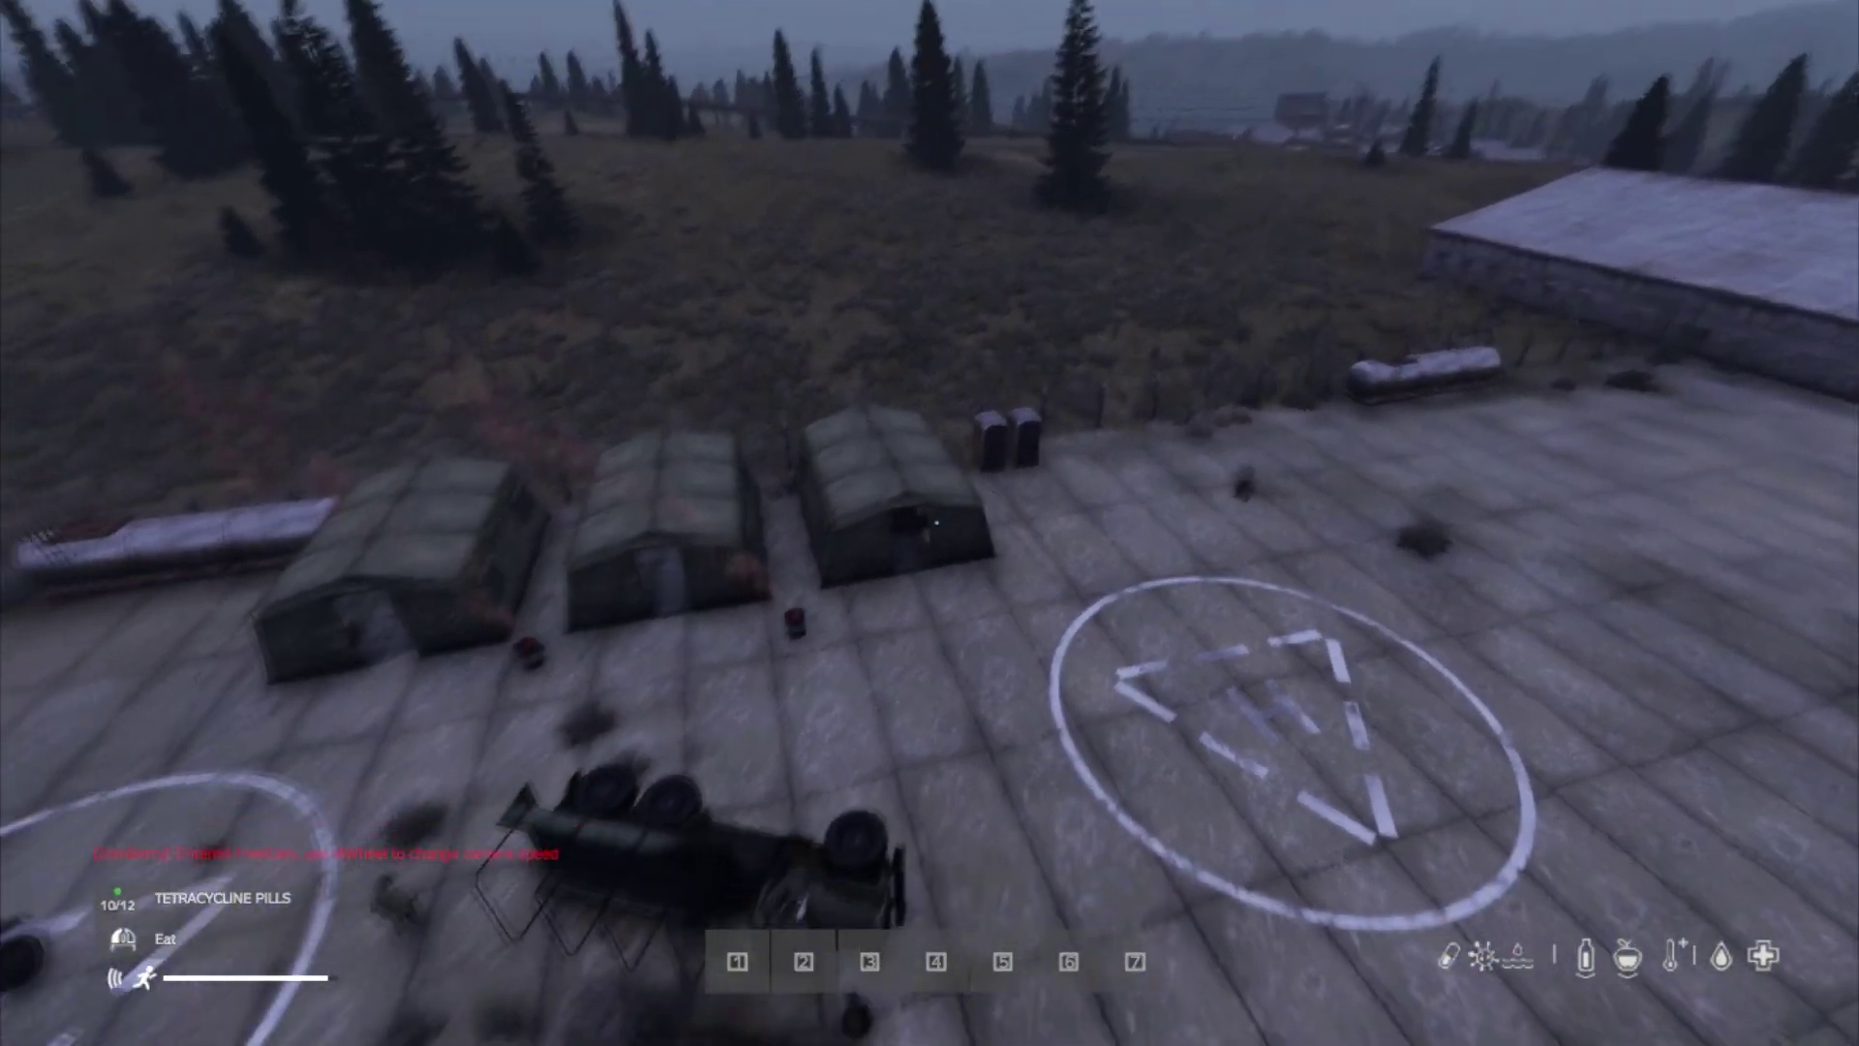
key(w)
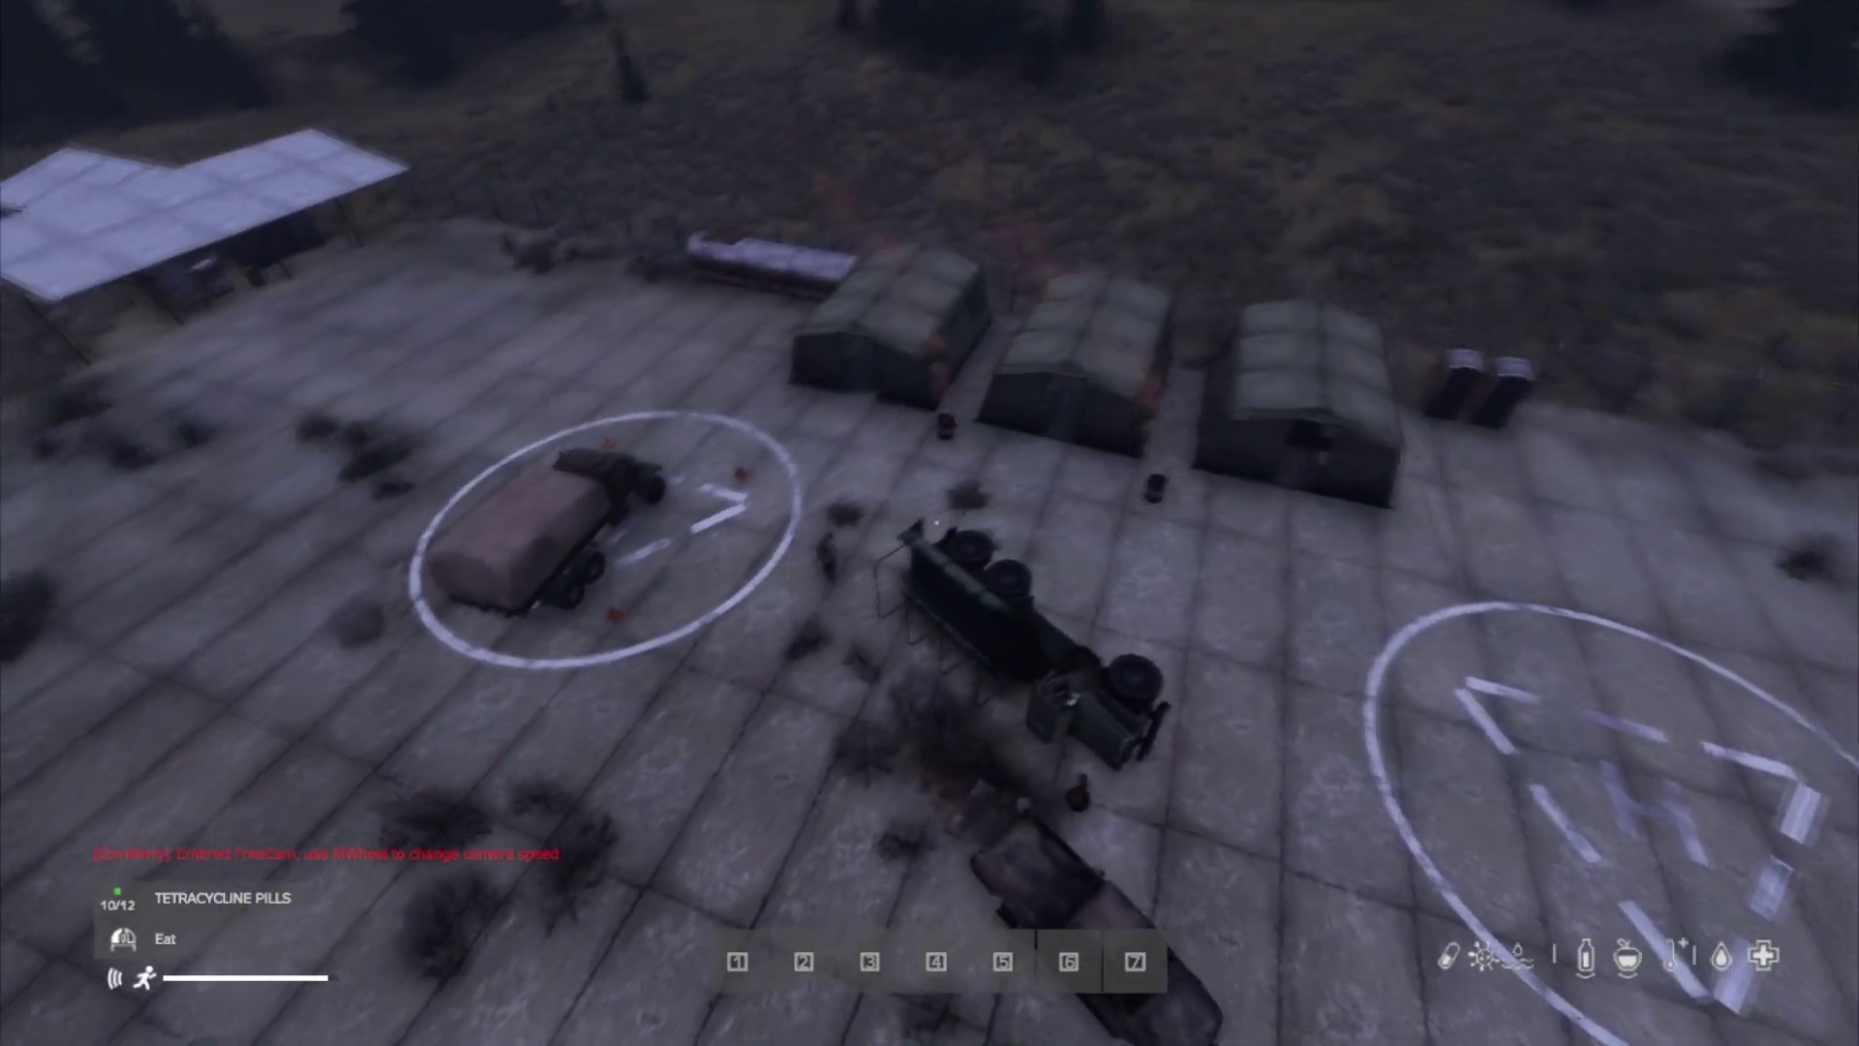
key(w)
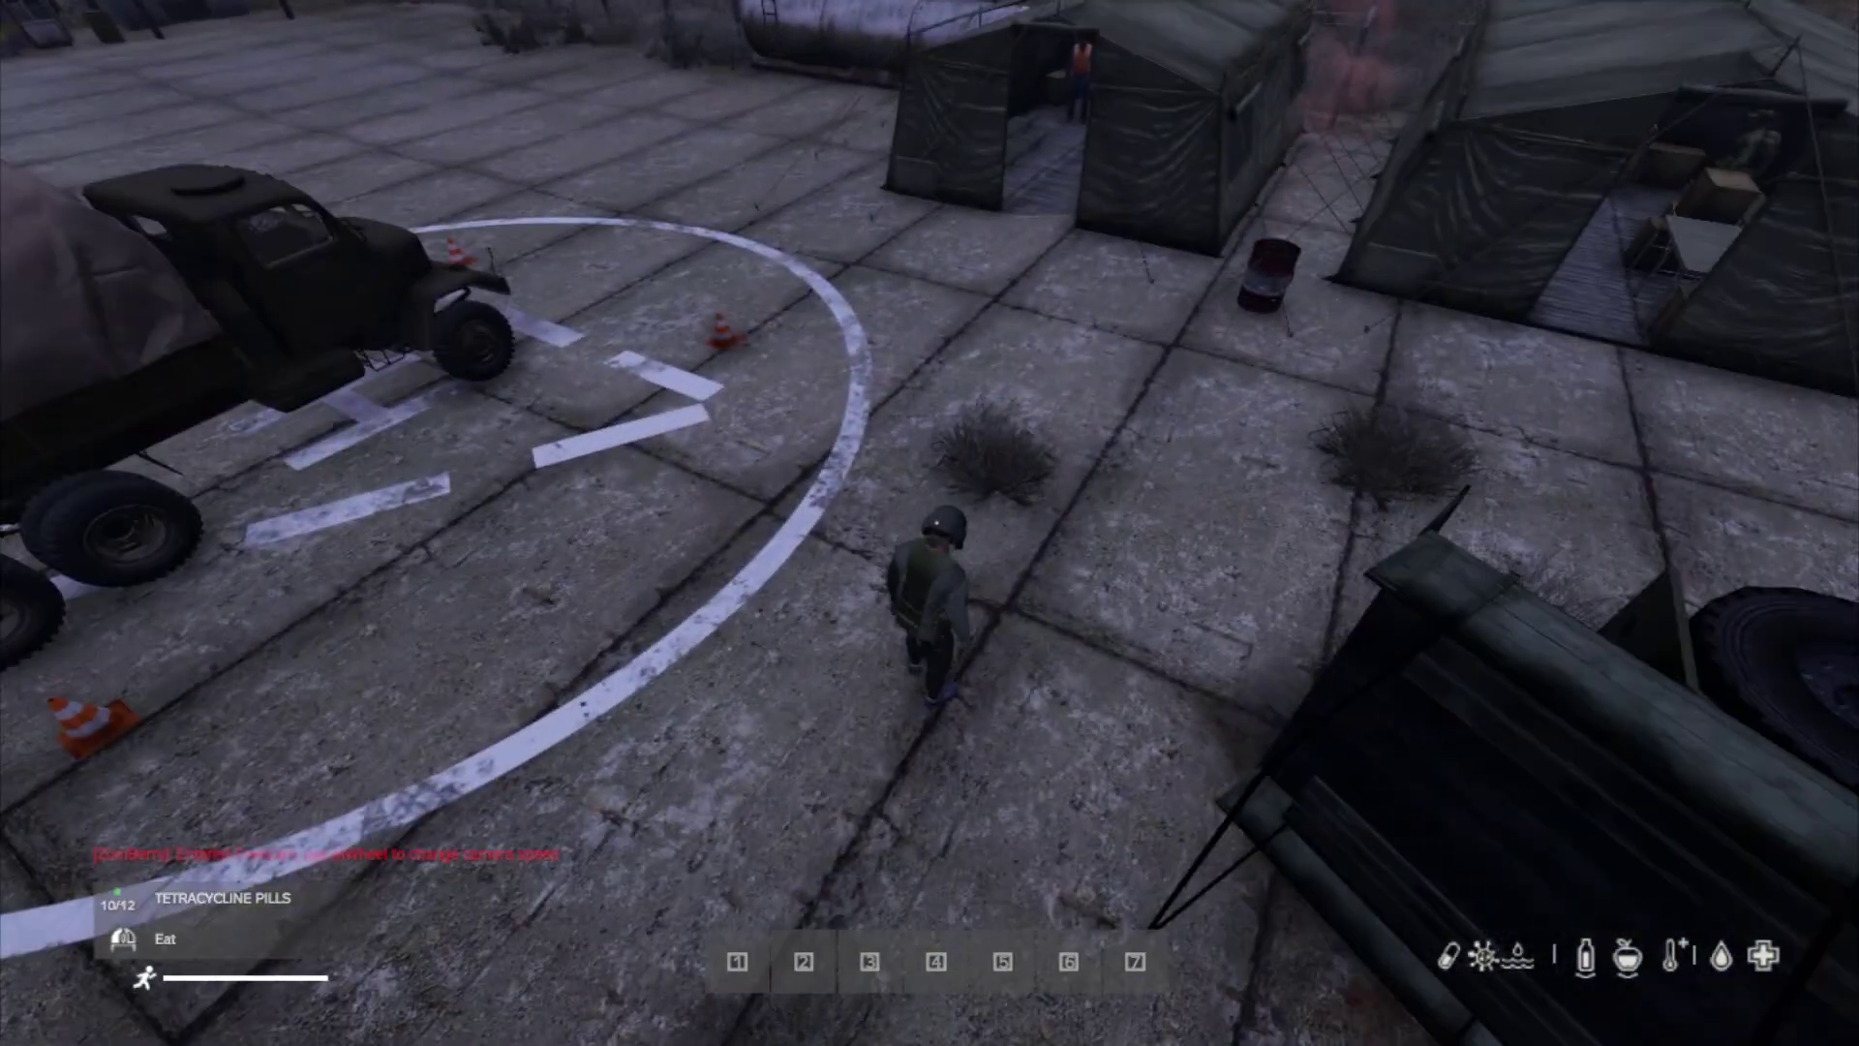
key(s)
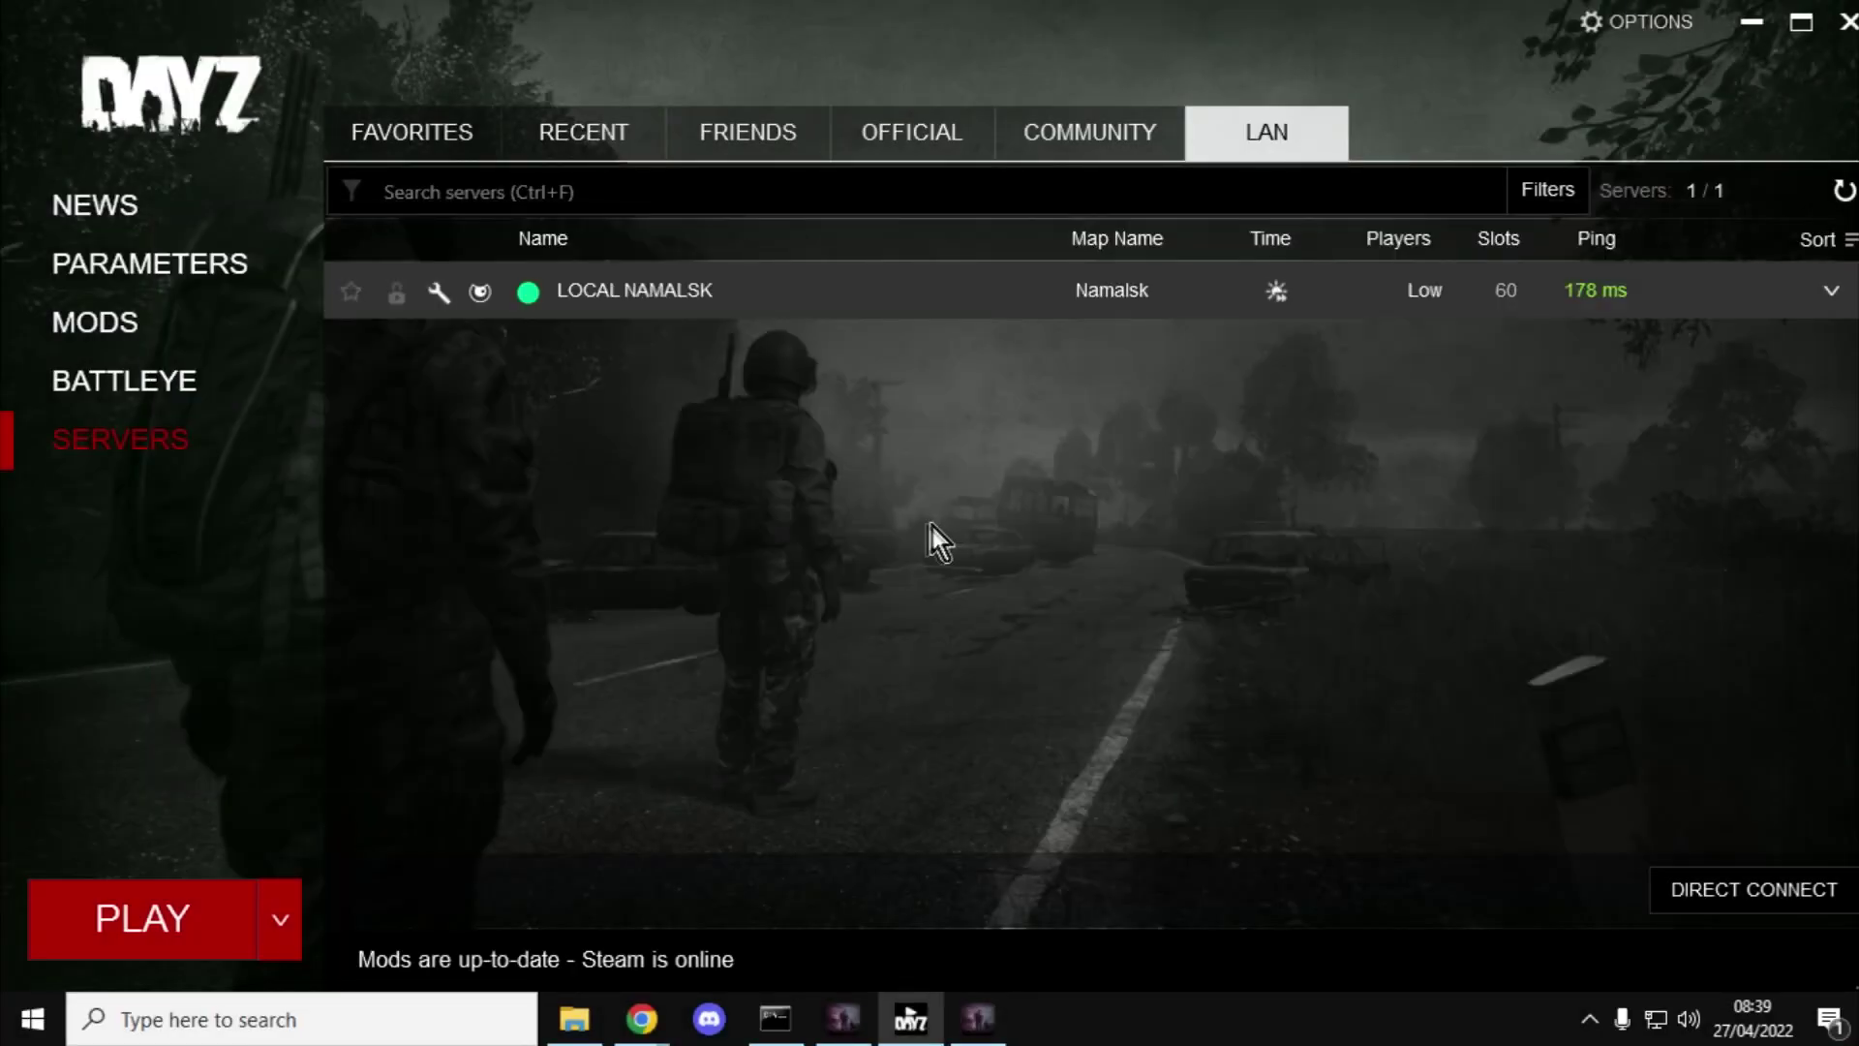
- Switch to Chrome and read the Trader mod's Steam Workshop page, including its installation, load order and currency loot table instructions
mouse_move(642, 1012)
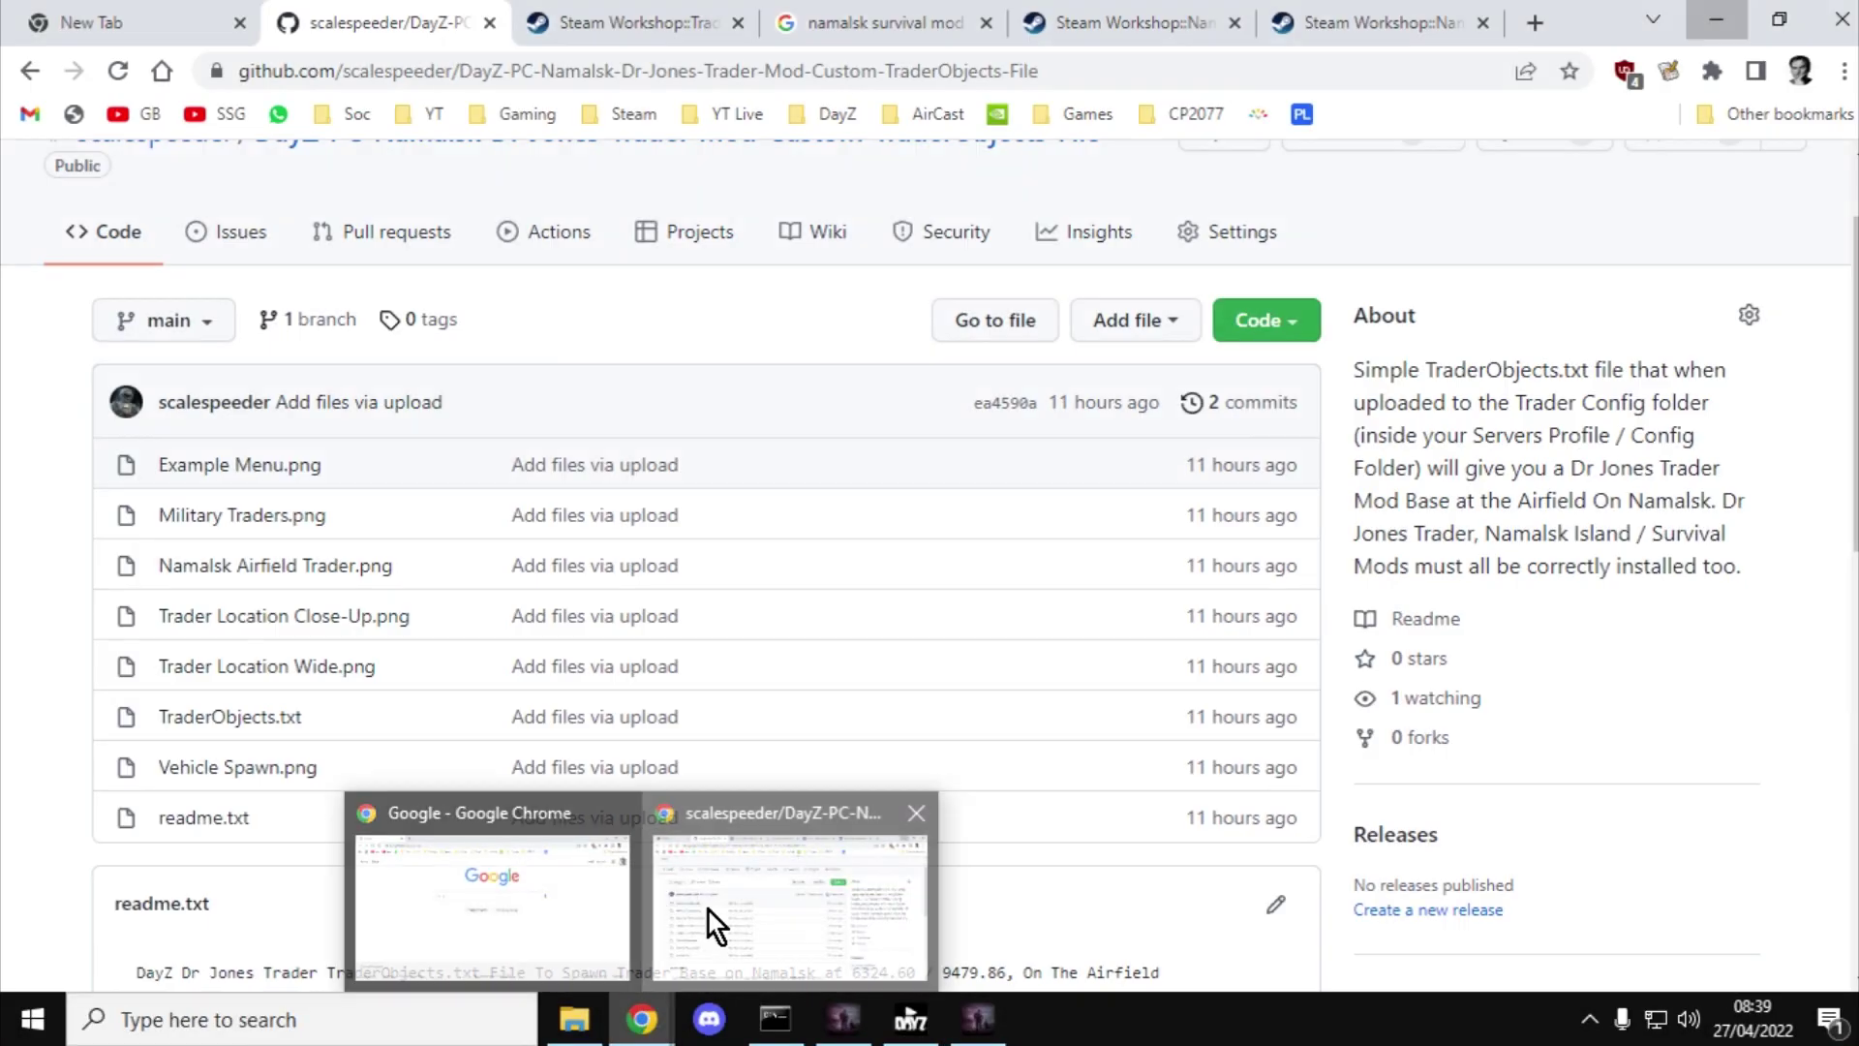
click(709, 910)
click(617, 19)
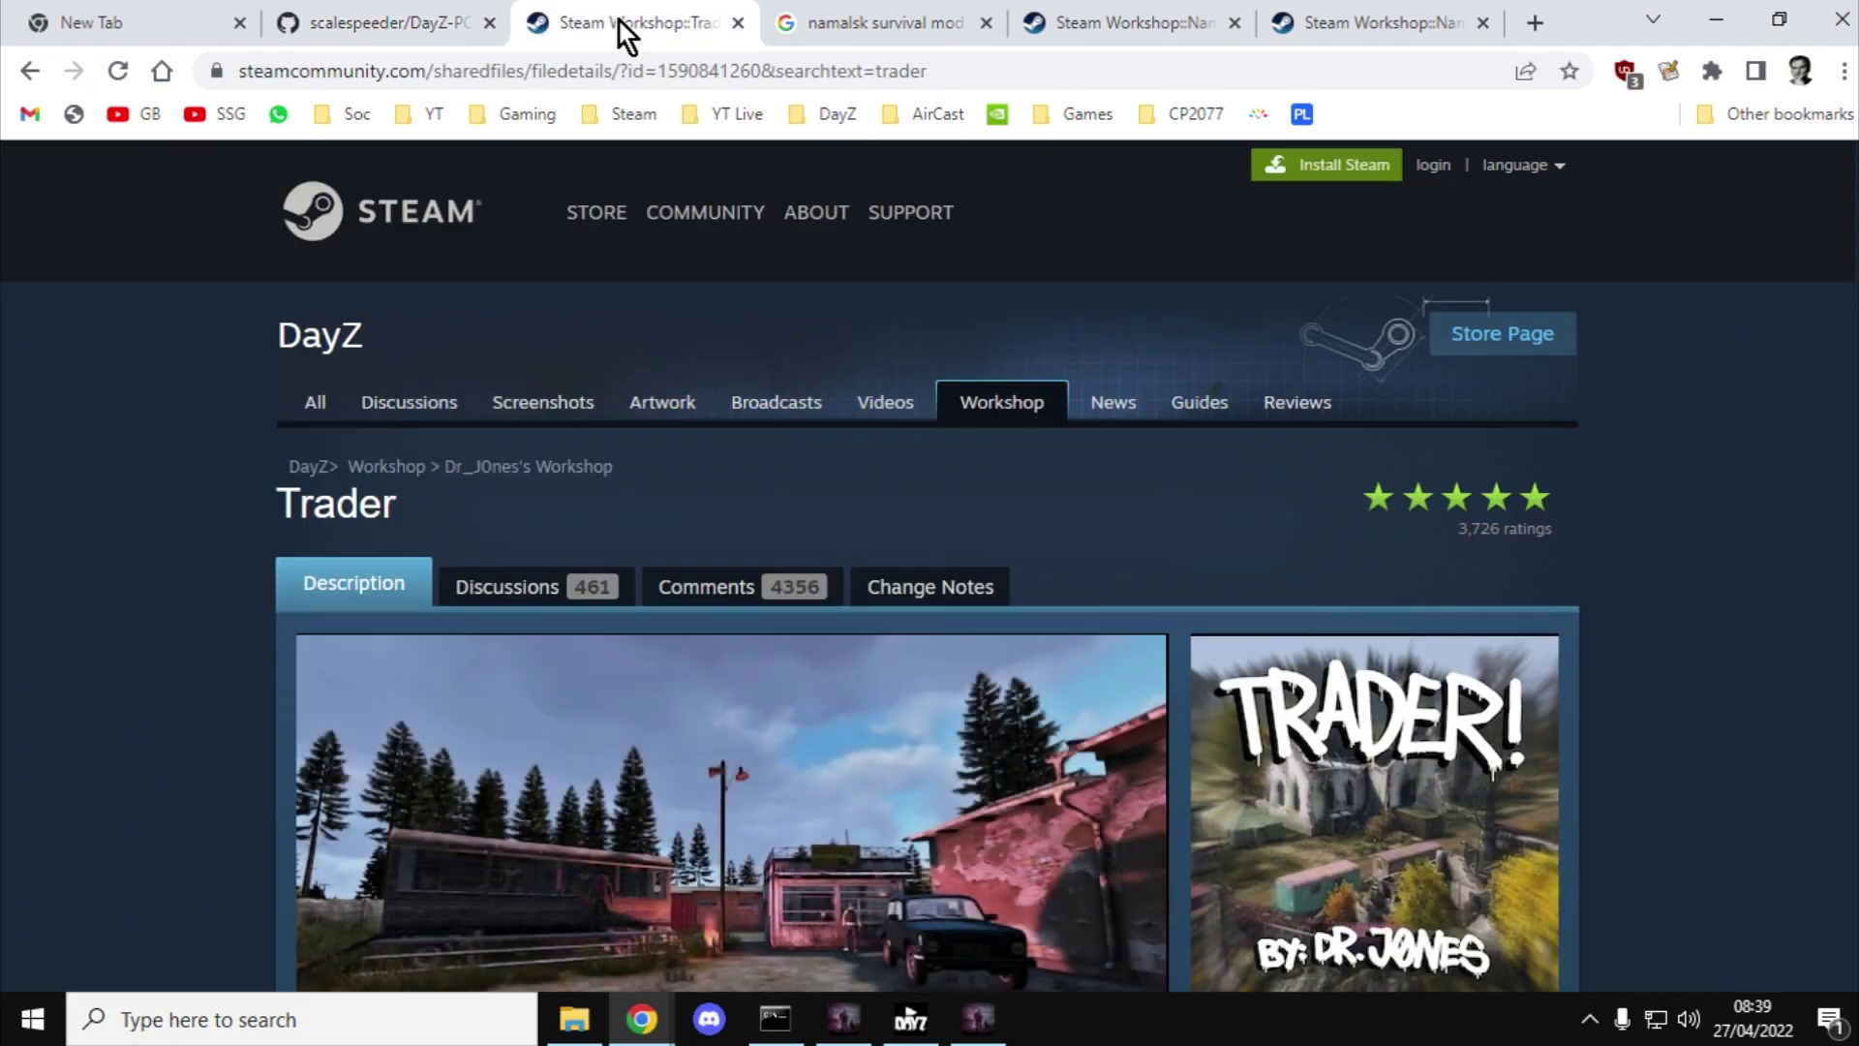
mouse_move(625, 308)
scroll(624, 308, down, 3)
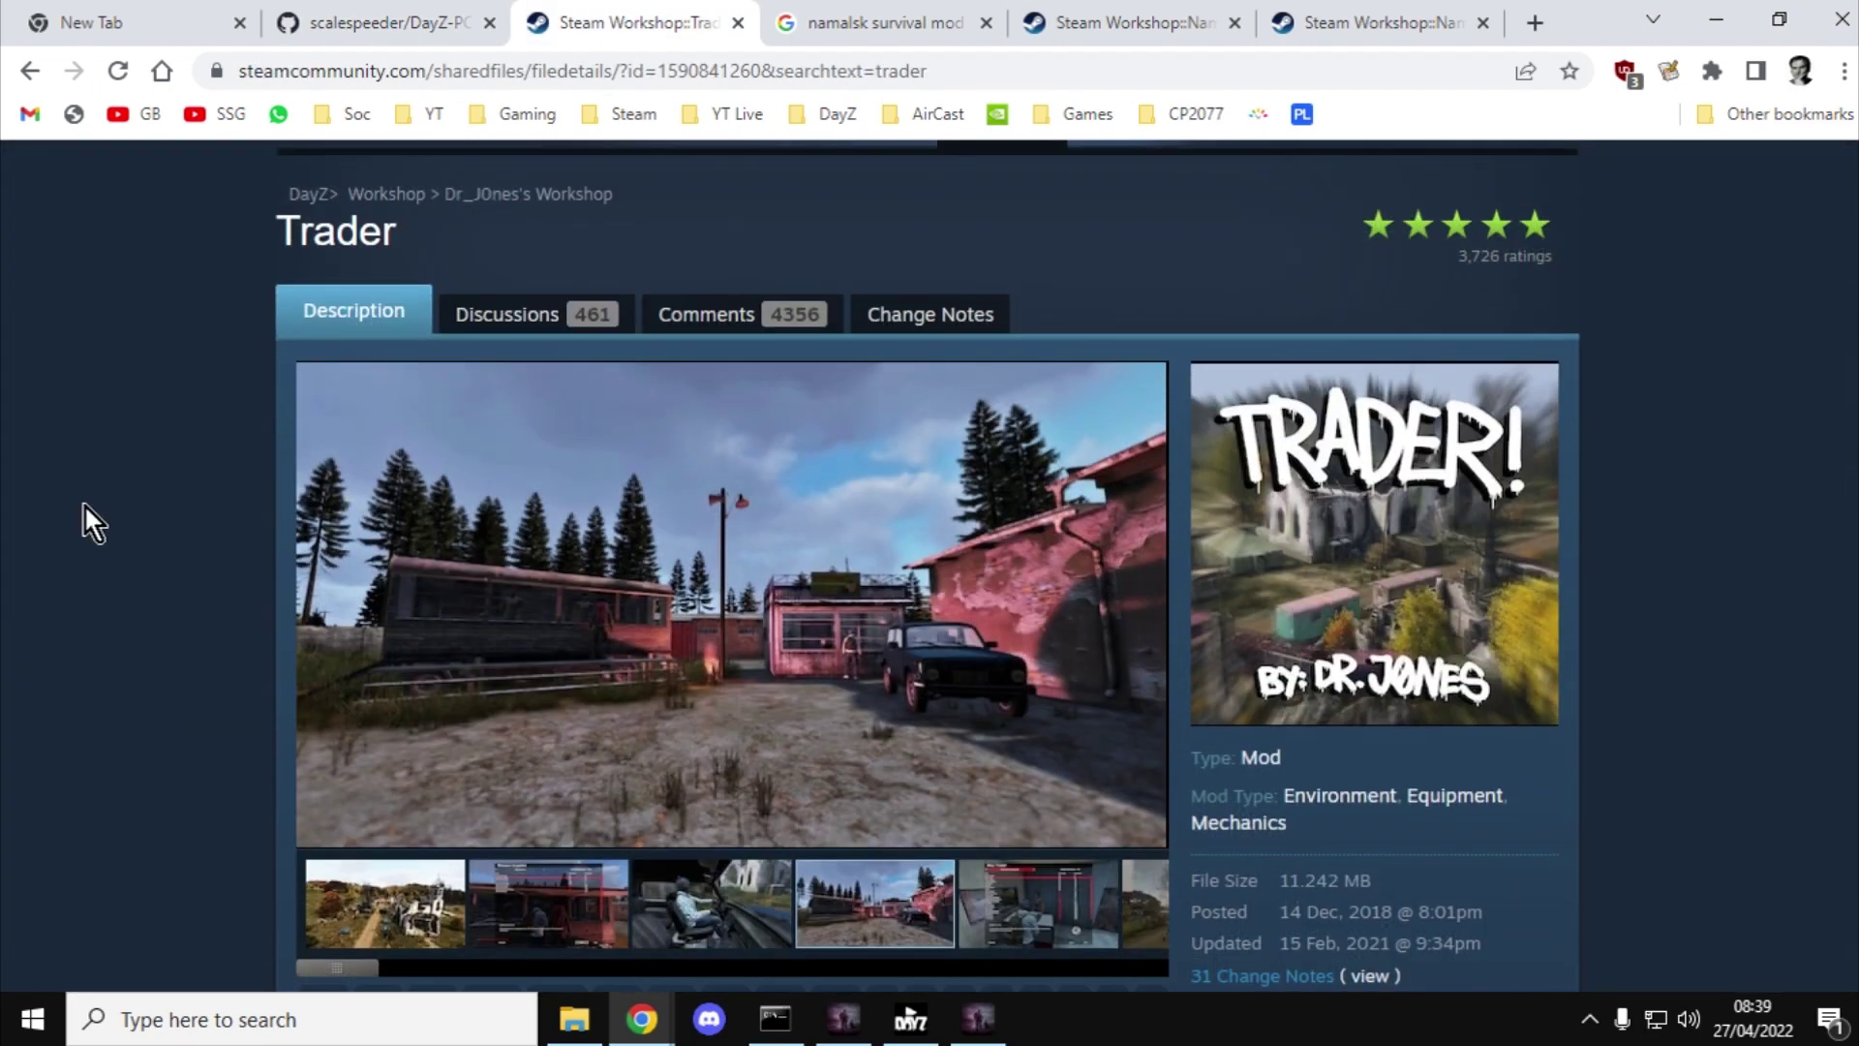
scroll(354, 491, down, 15)
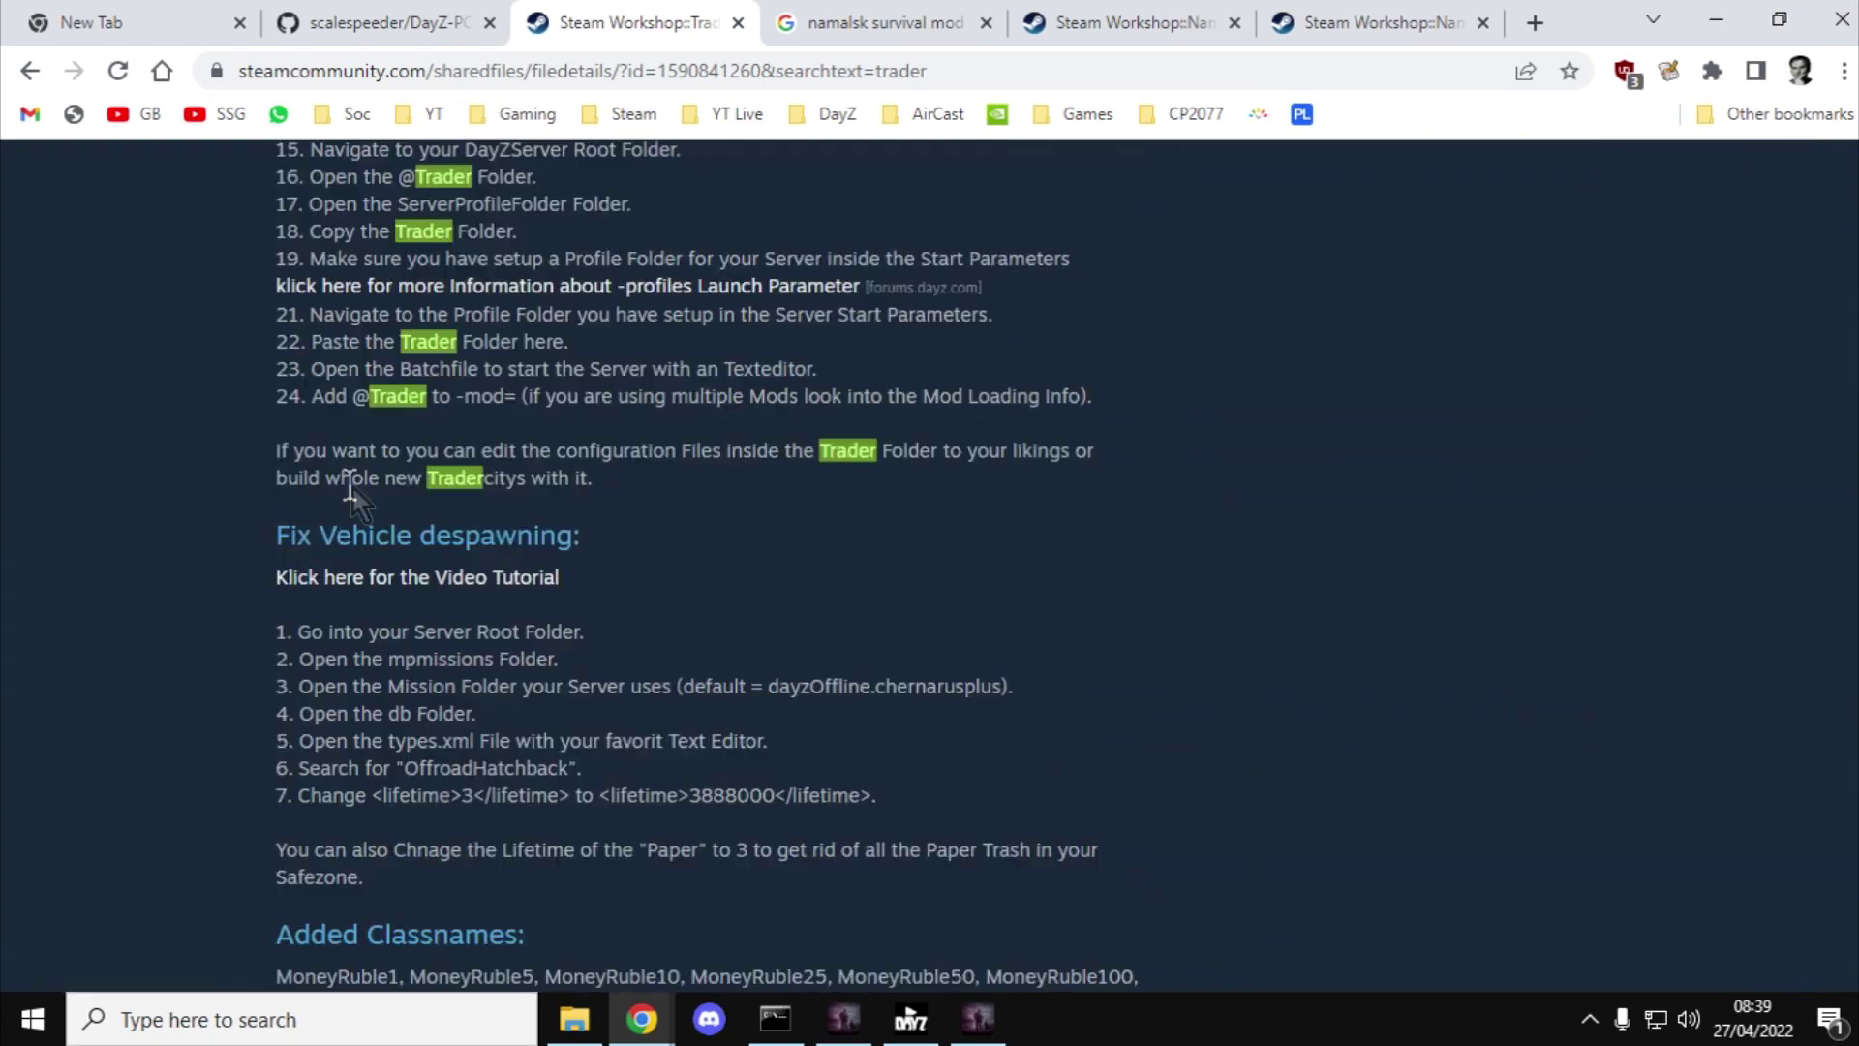
scroll(355, 494, down, 17)
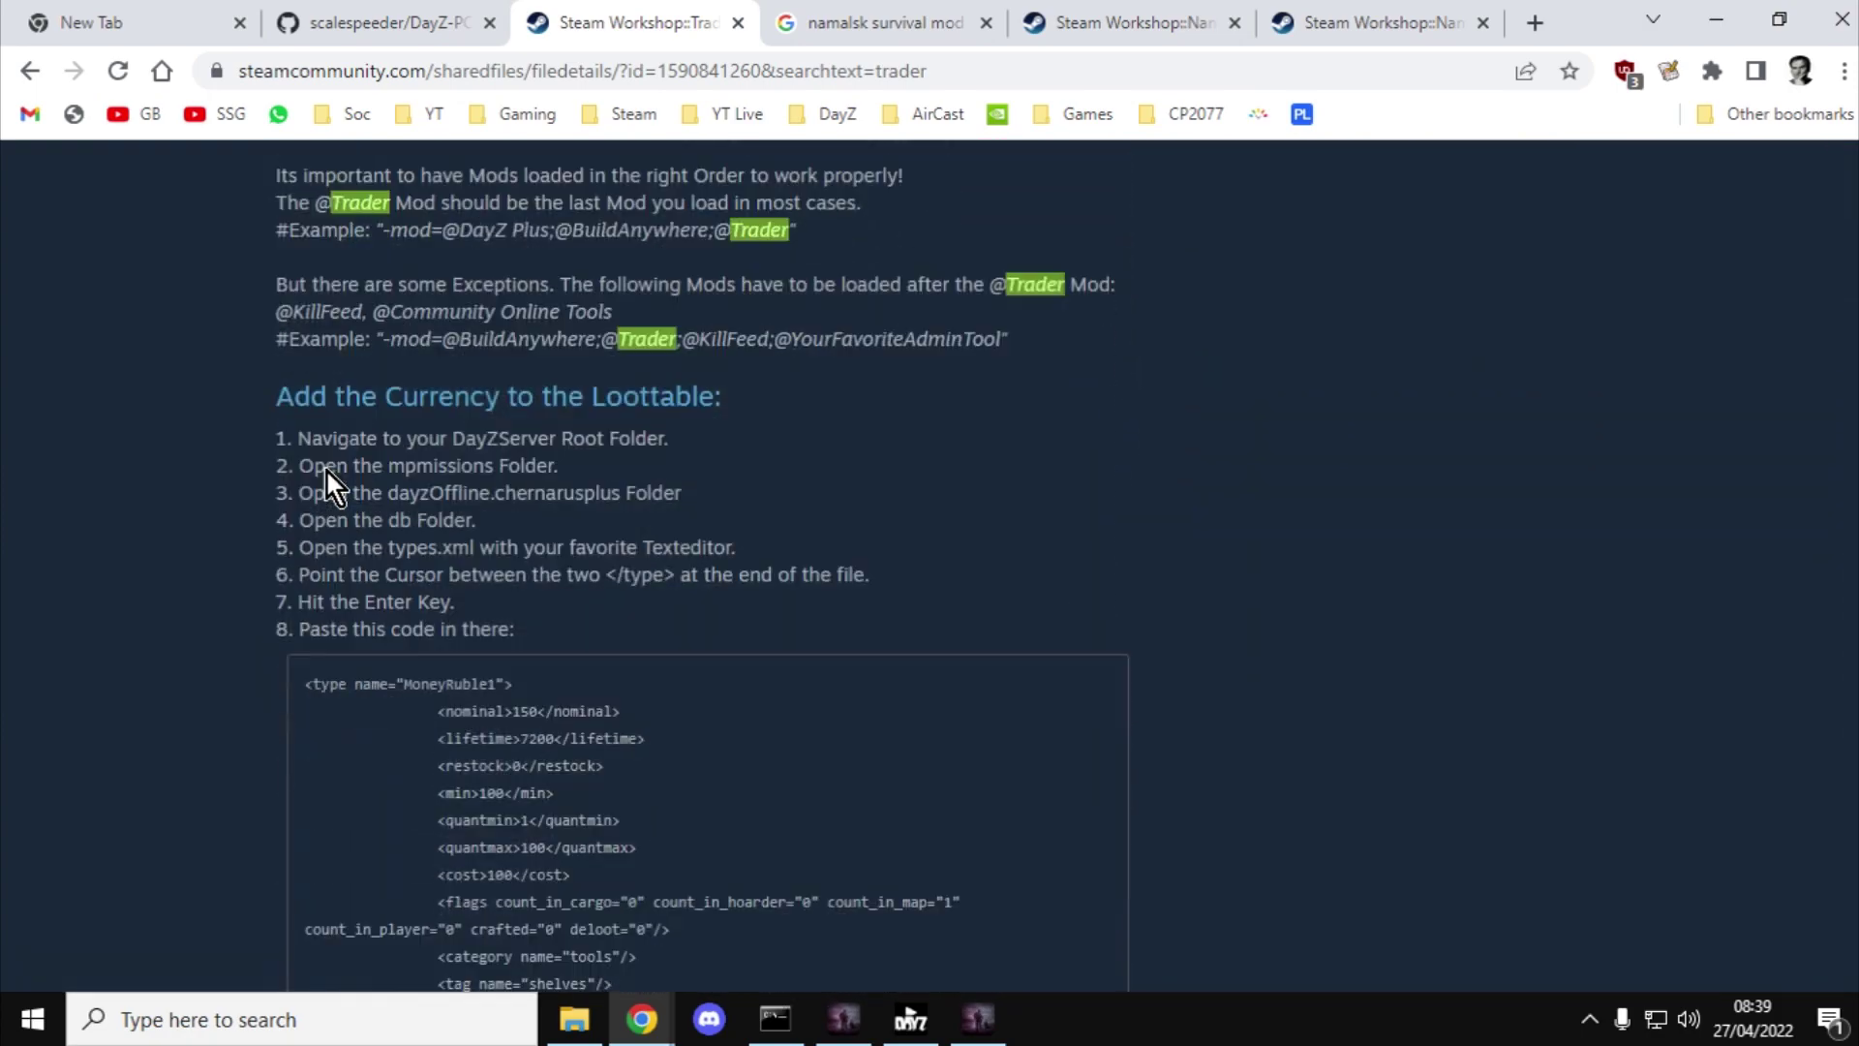
scroll(326, 472, down, 3)
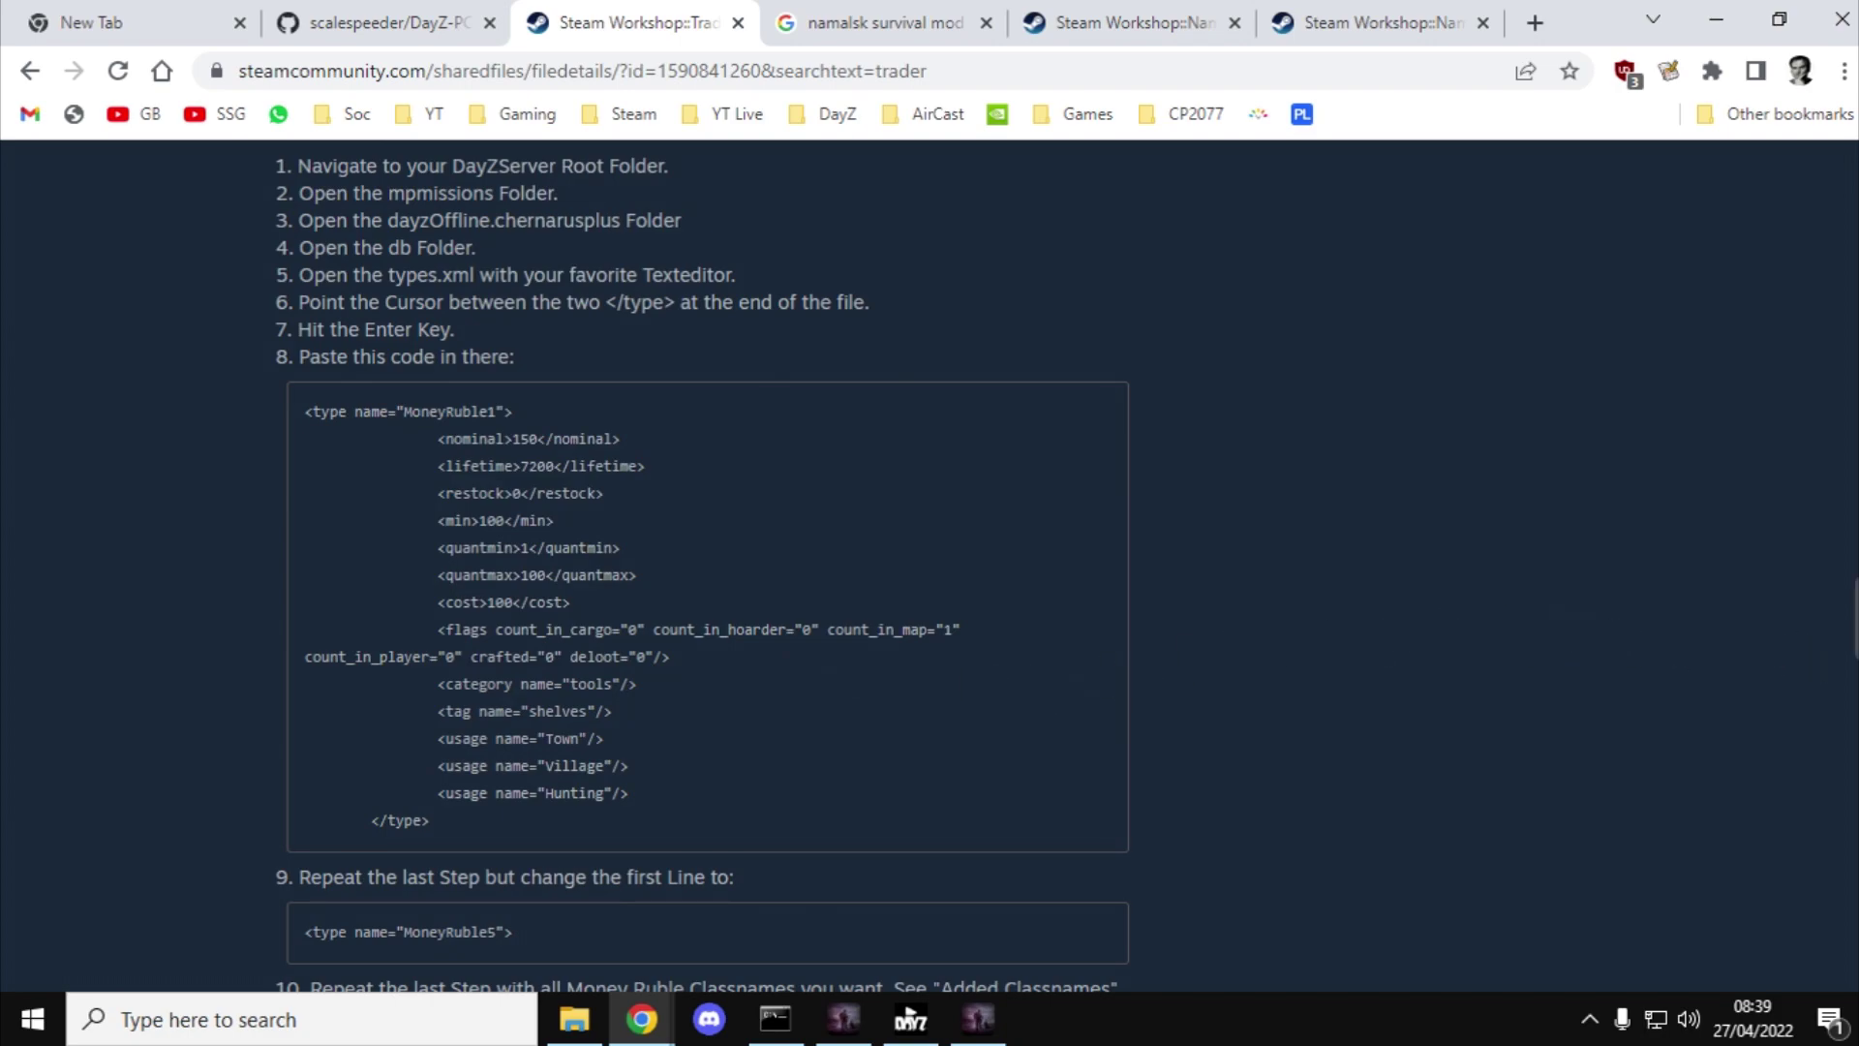
drag(1857, 640, 1795, 244)
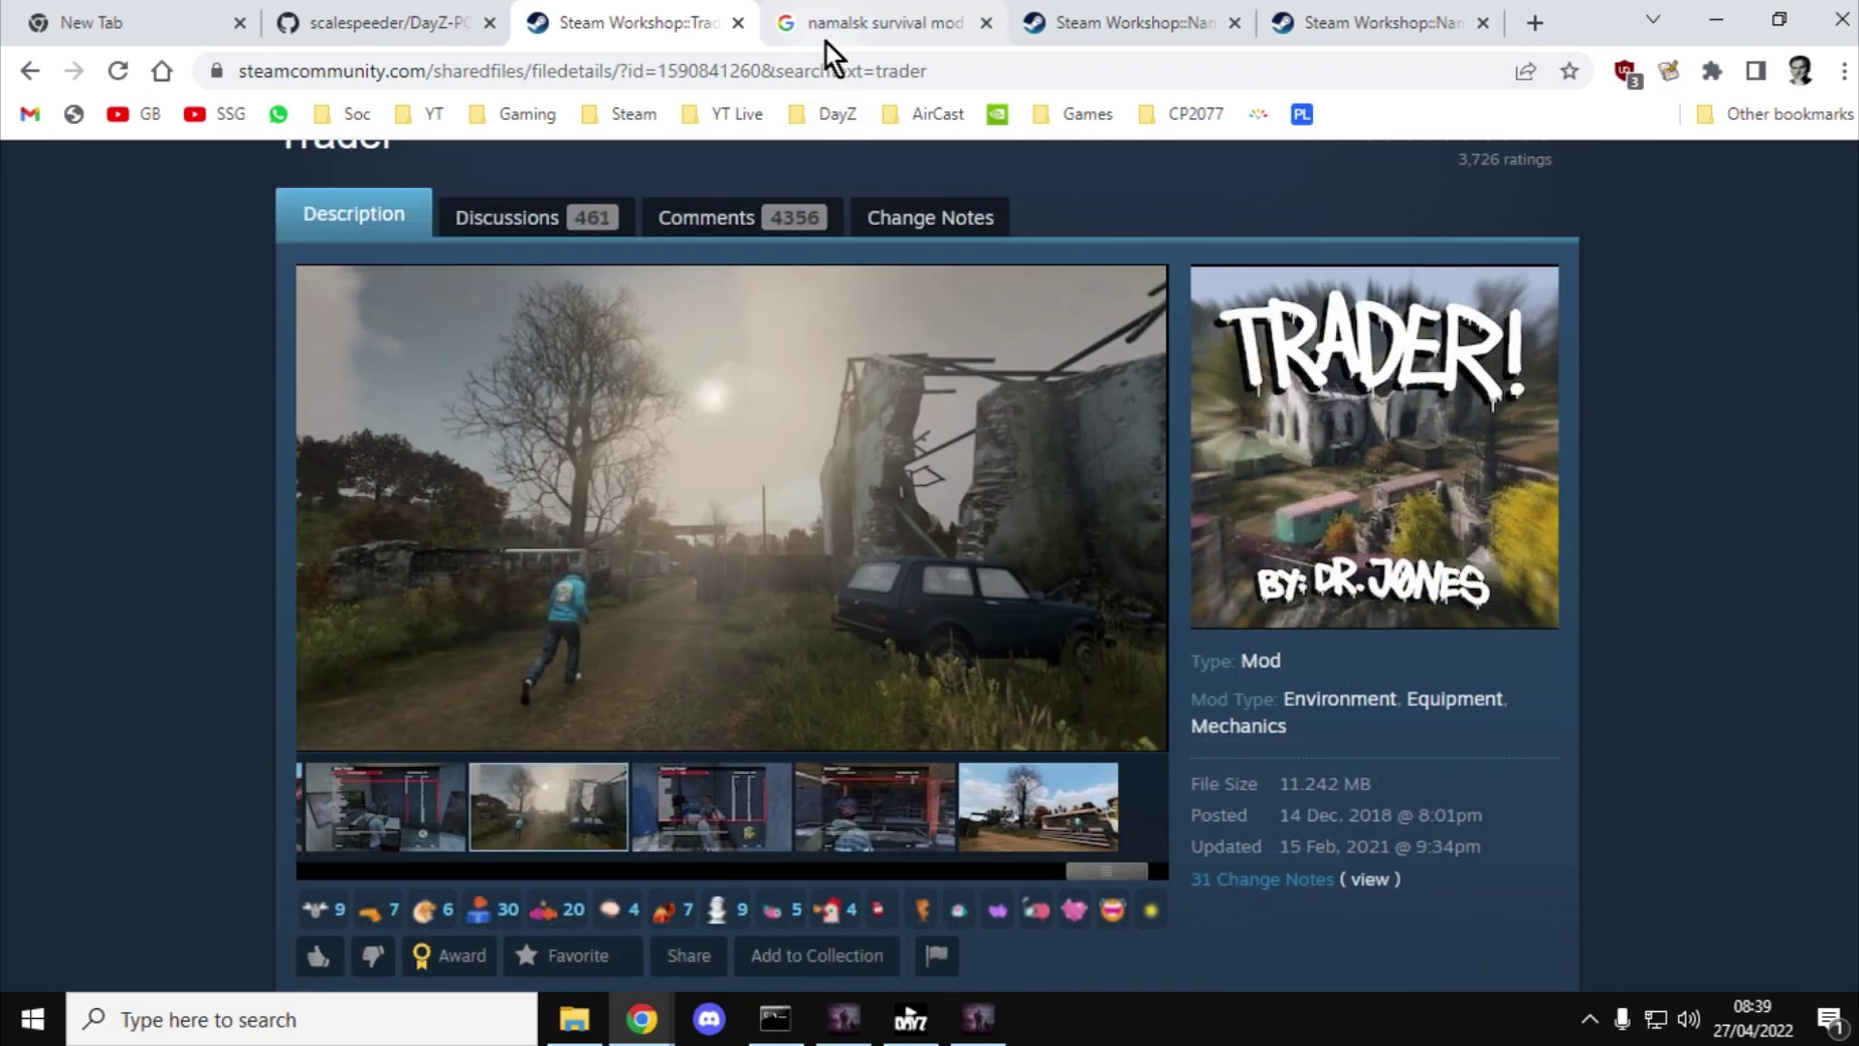
- View the Steam Workshop pages of the Namalsk Survival and Namalsk Island mods
click(1062, 25)
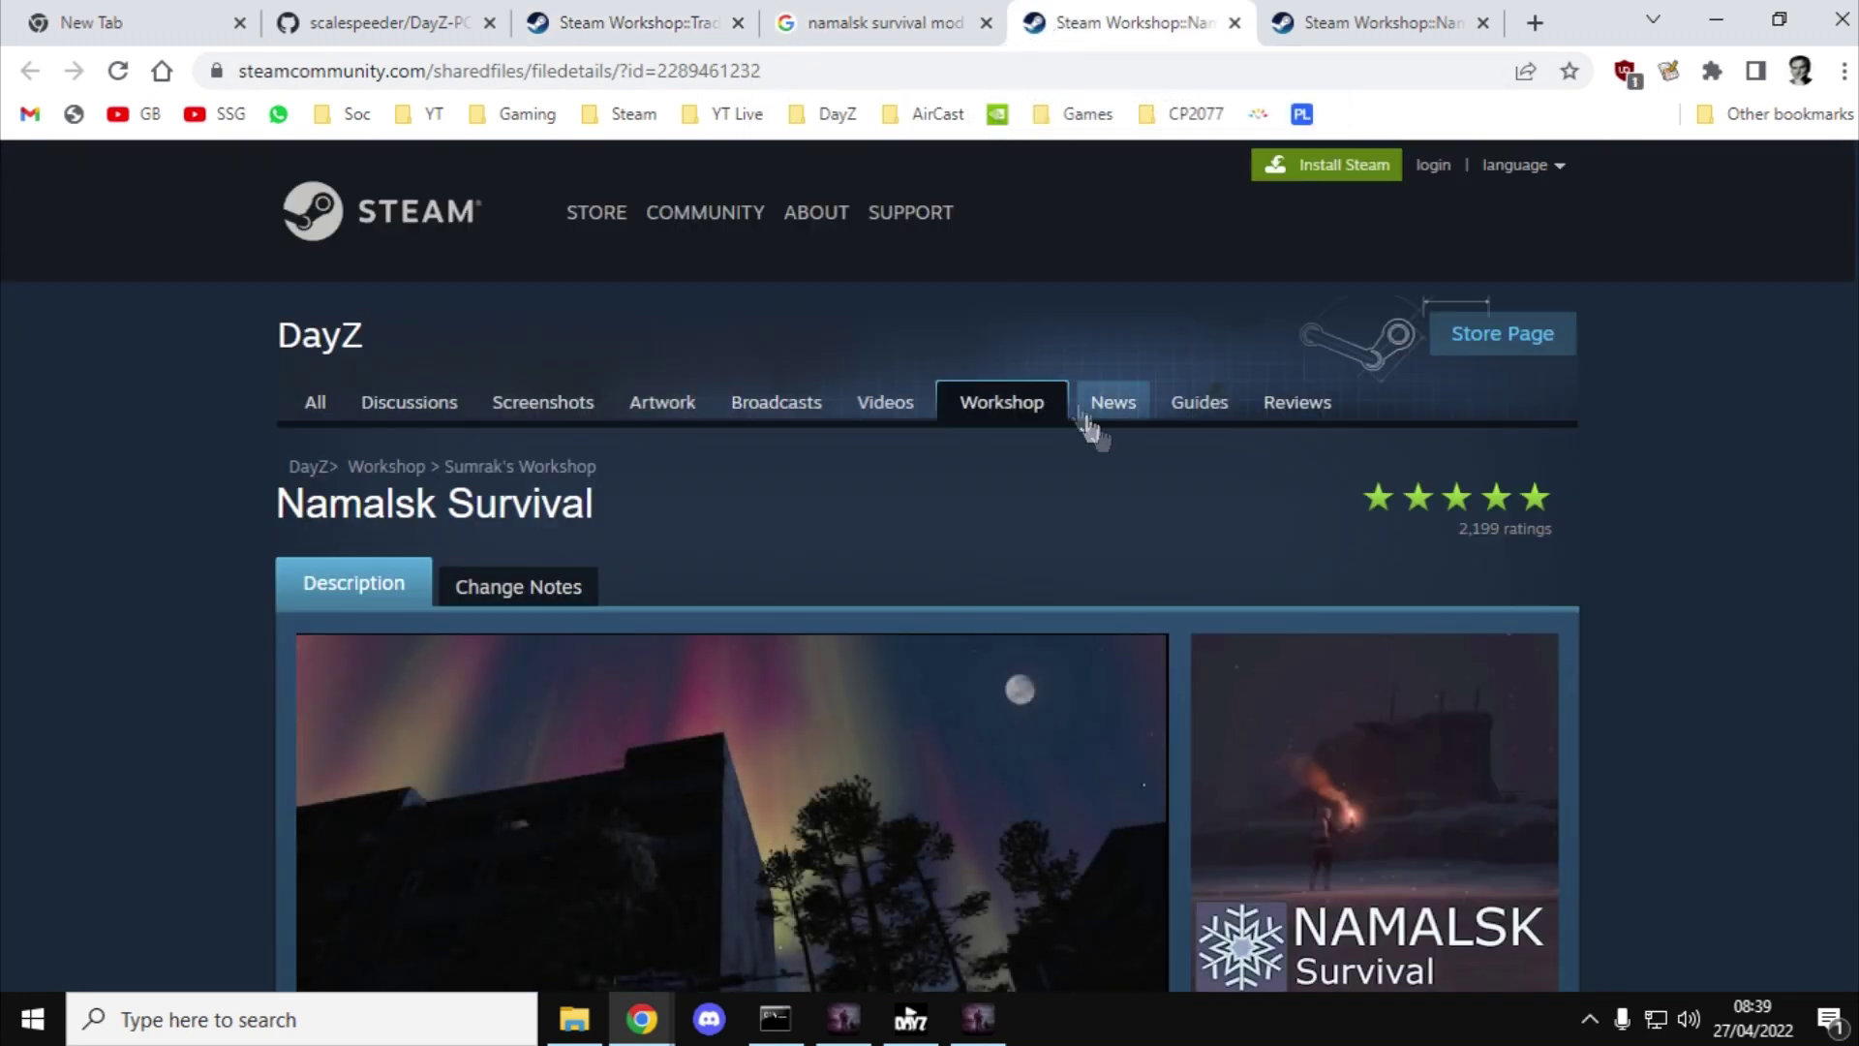
scroll(1112, 435, down, 3)
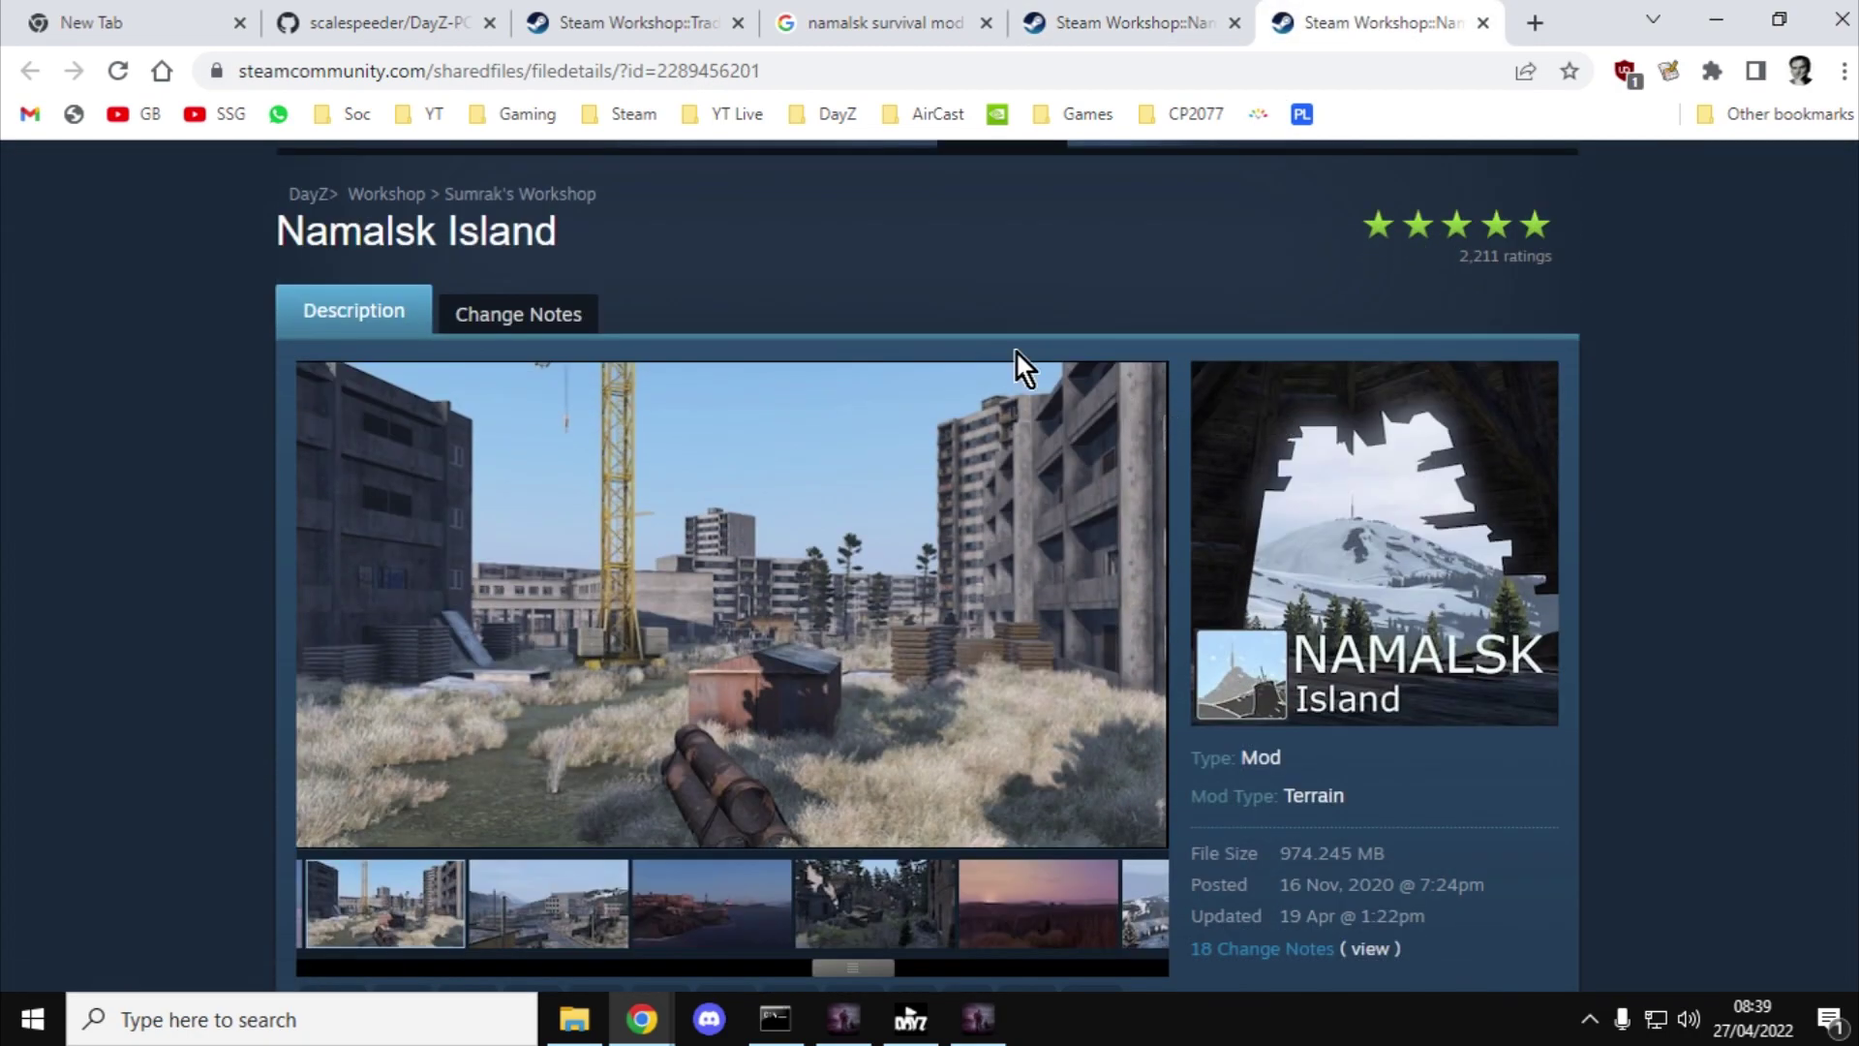
- Return to the custom TraderObjects GitHub repository and examine its file list and the code download options
click(433, 22)
scroll(887, 503, up, 1)
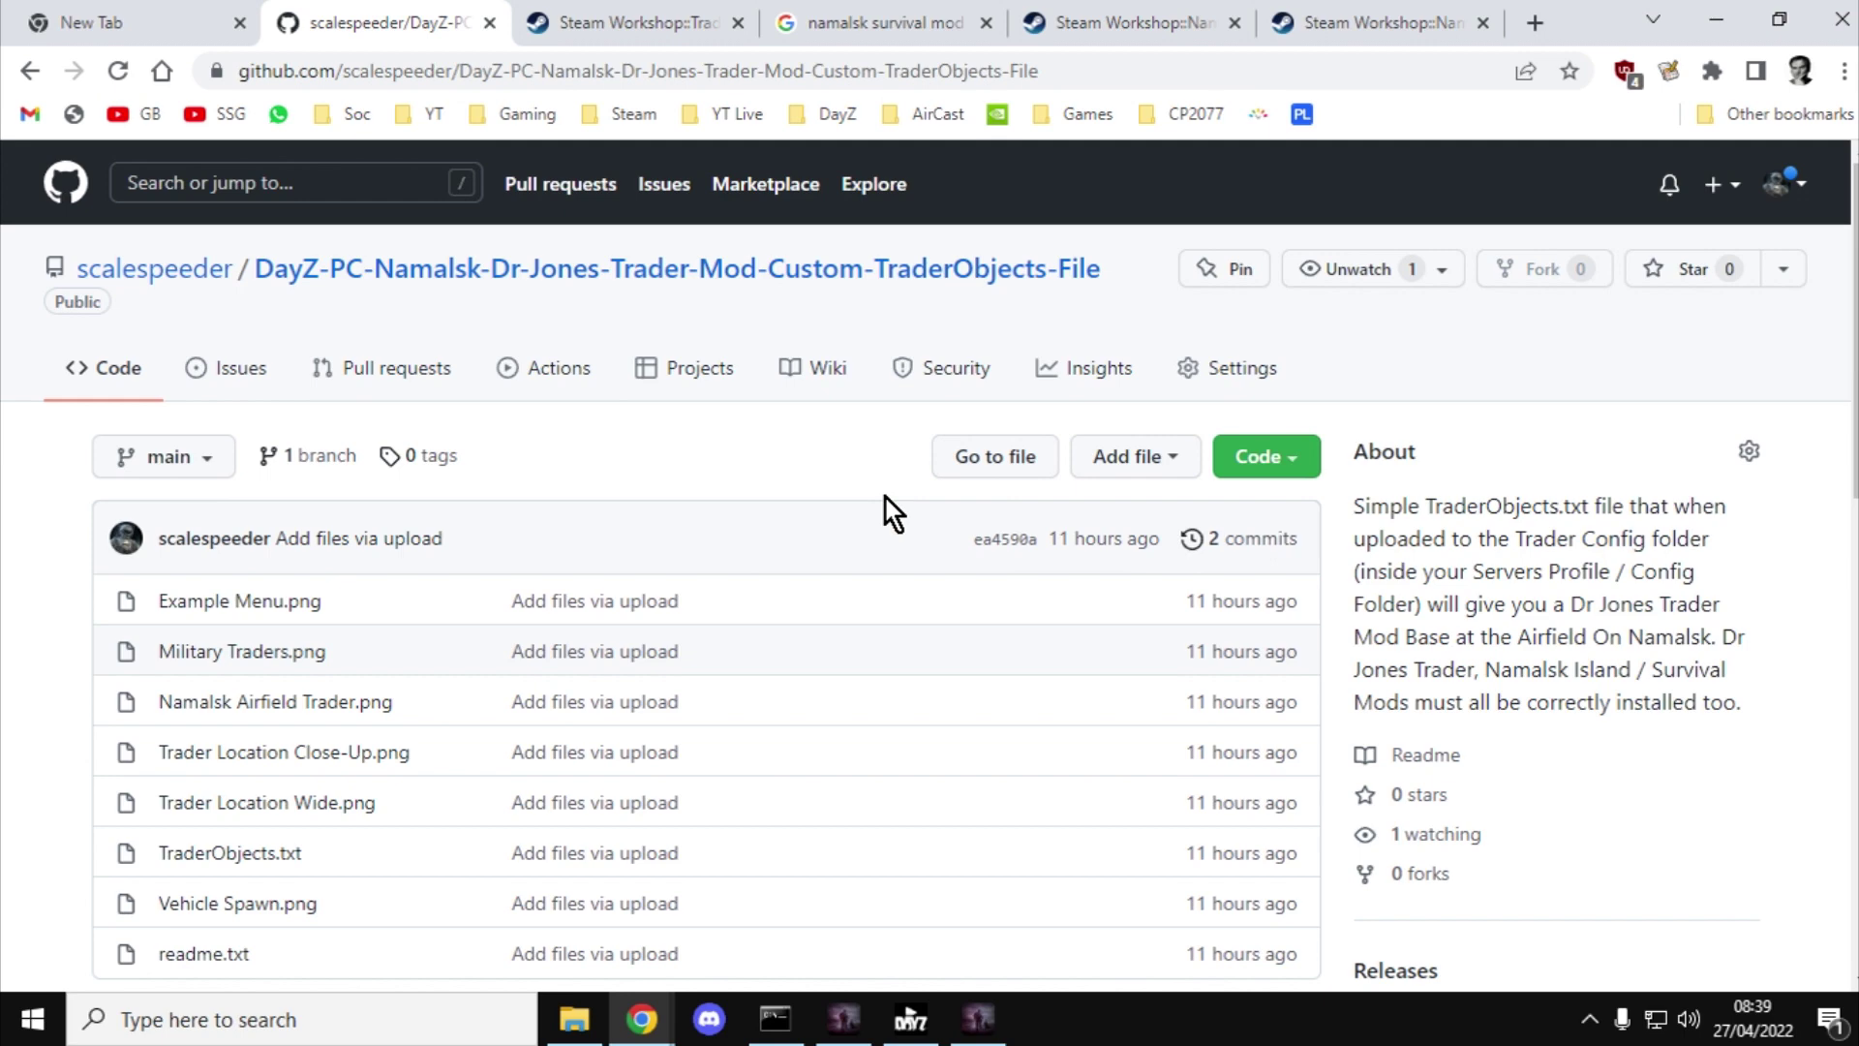
scroll(887, 499, down, 1)
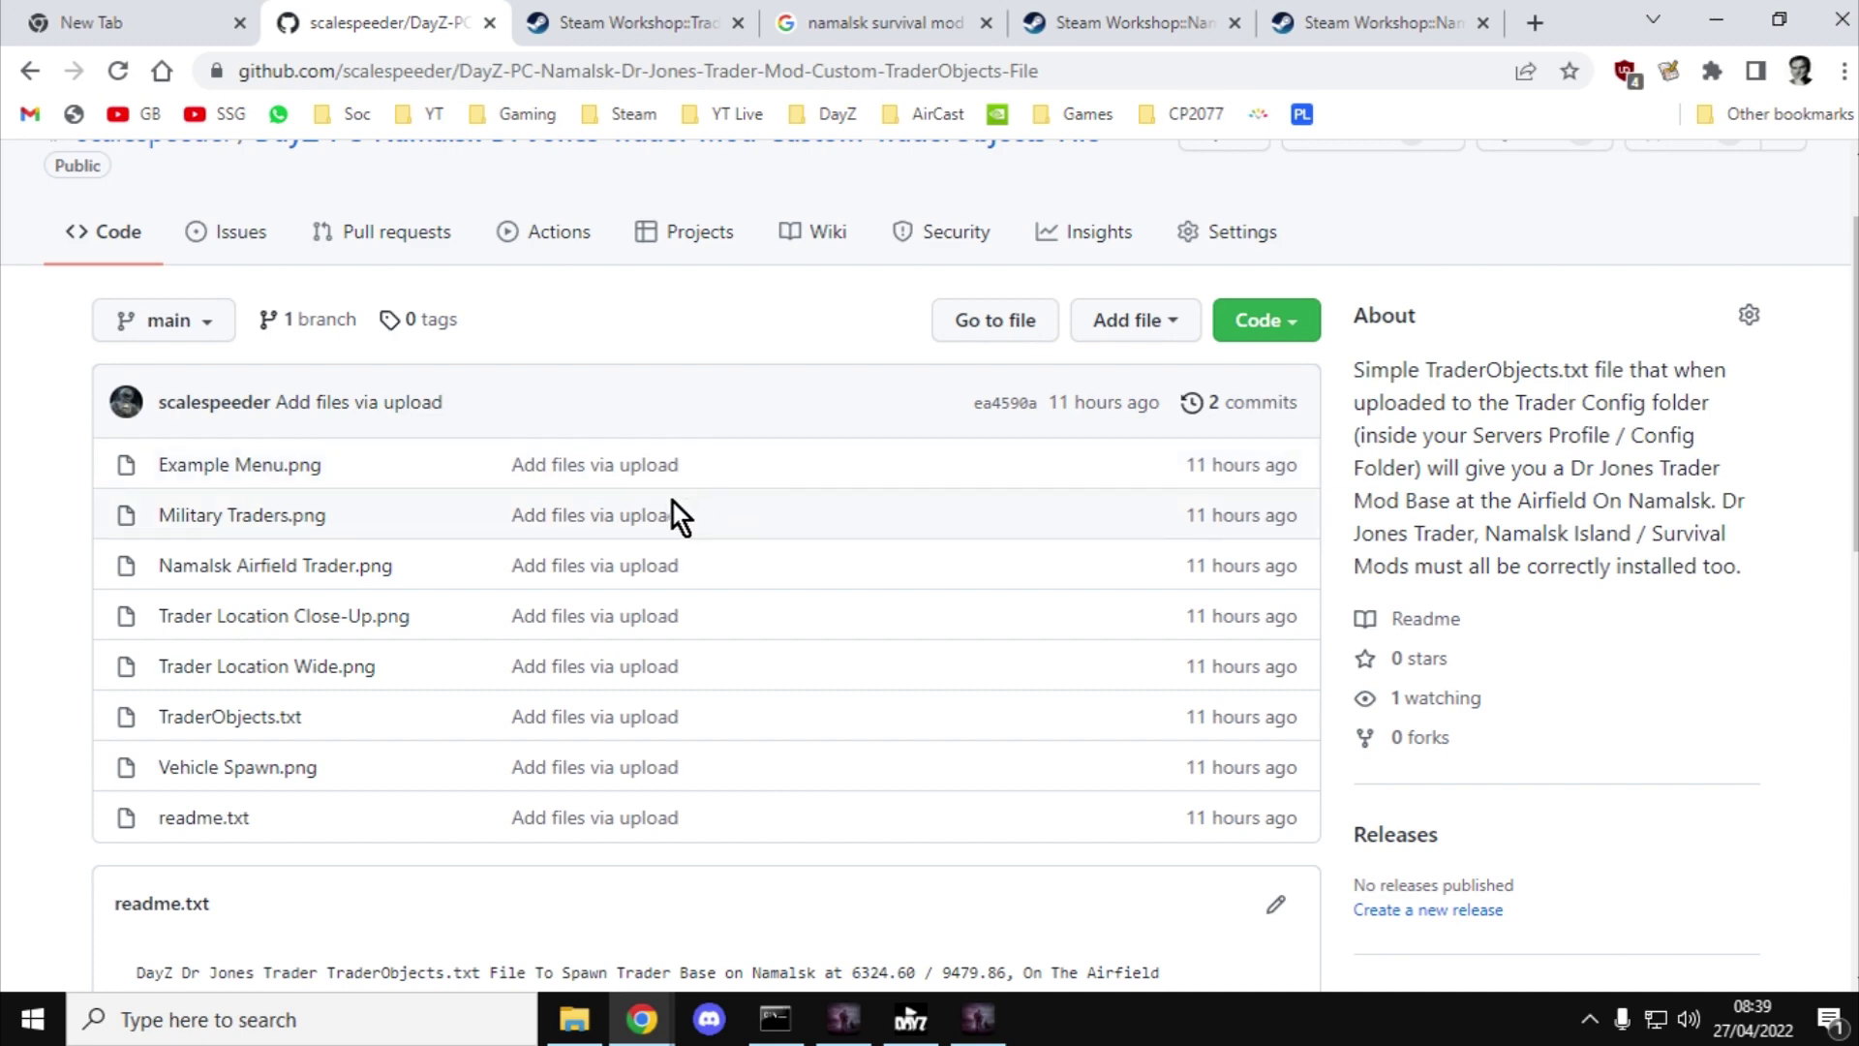
scroll(672, 515, down, 1)
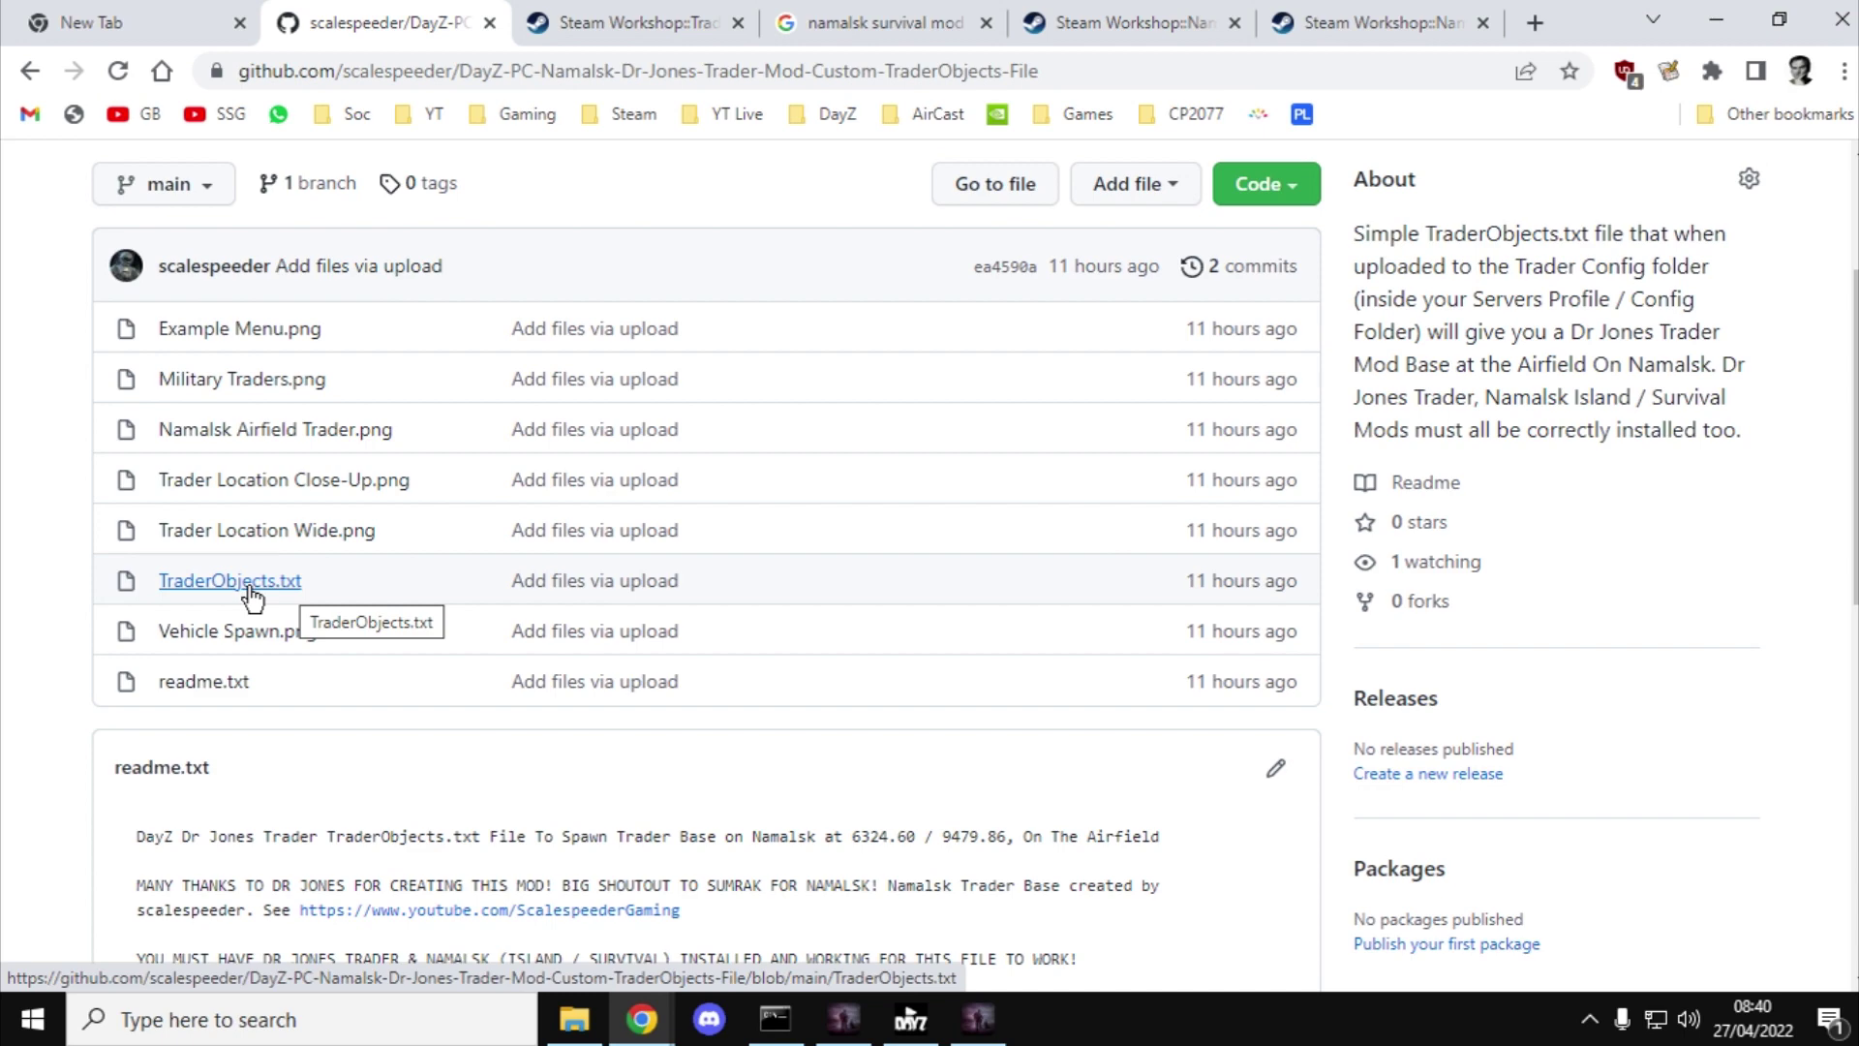
click(1281, 196)
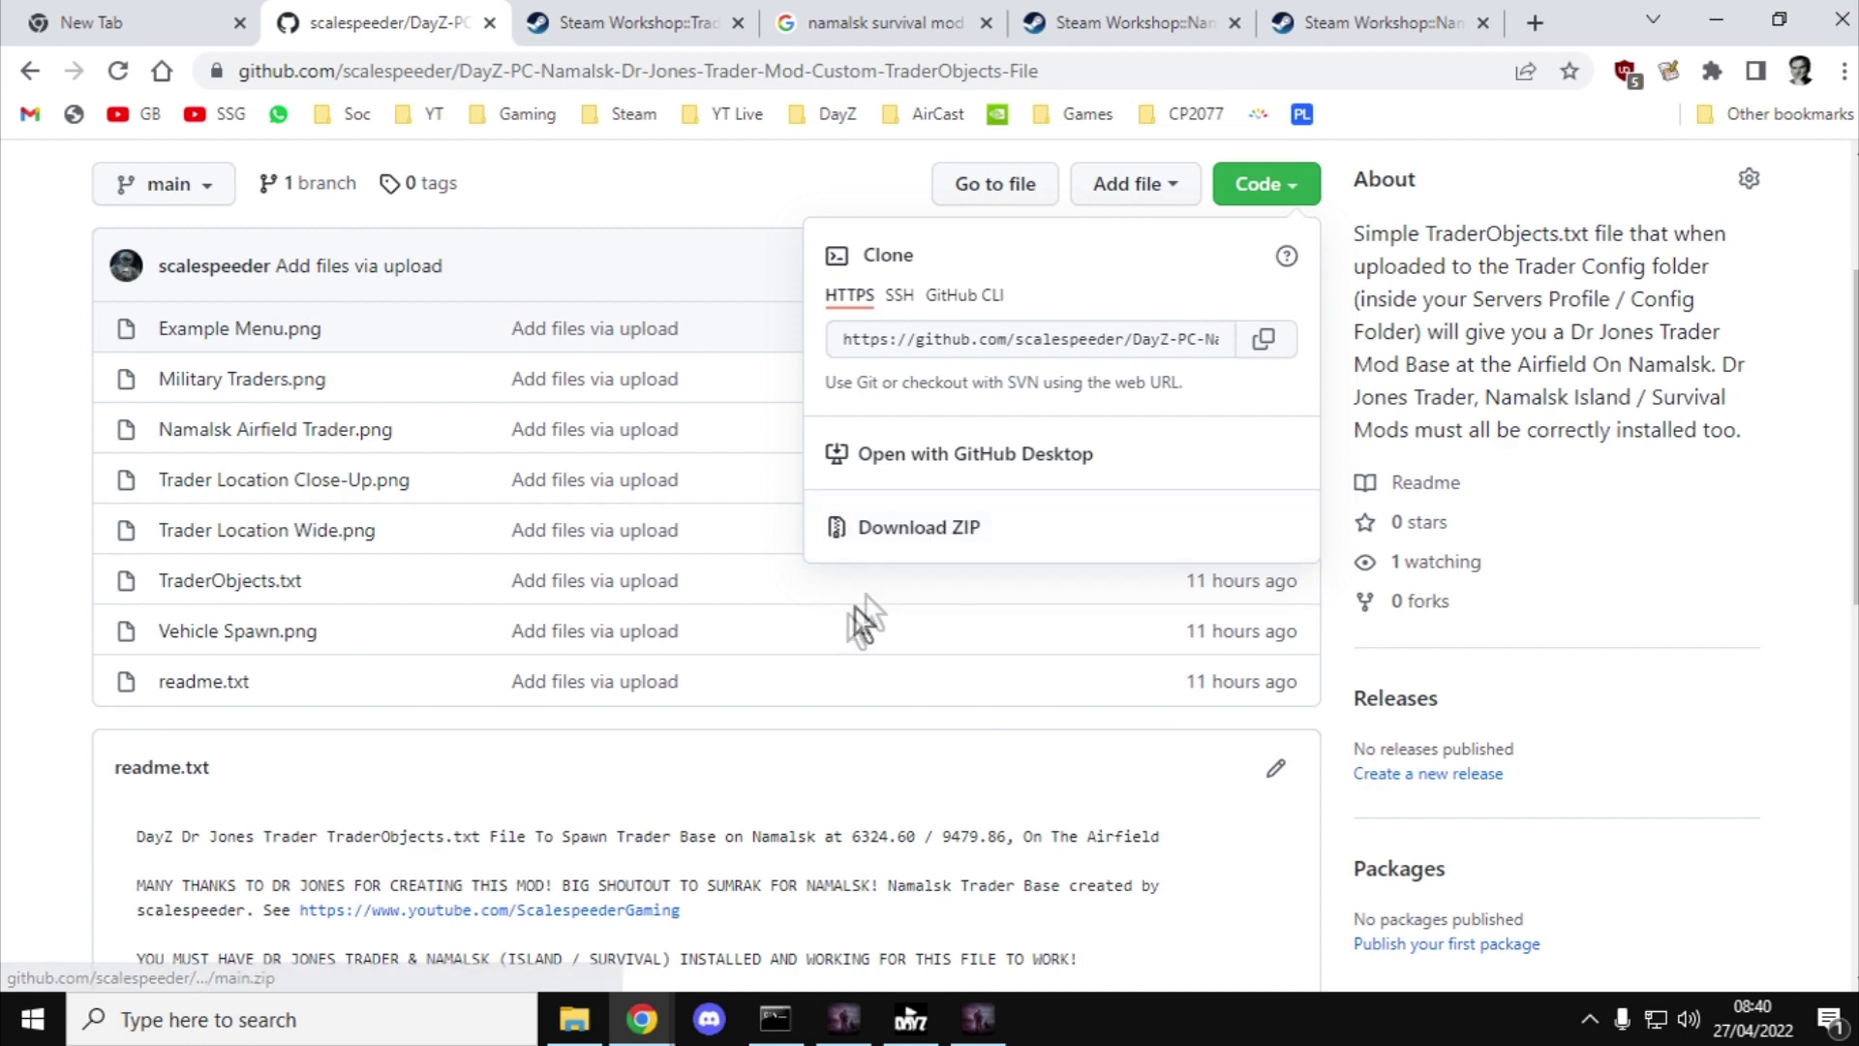
click(761, 741)
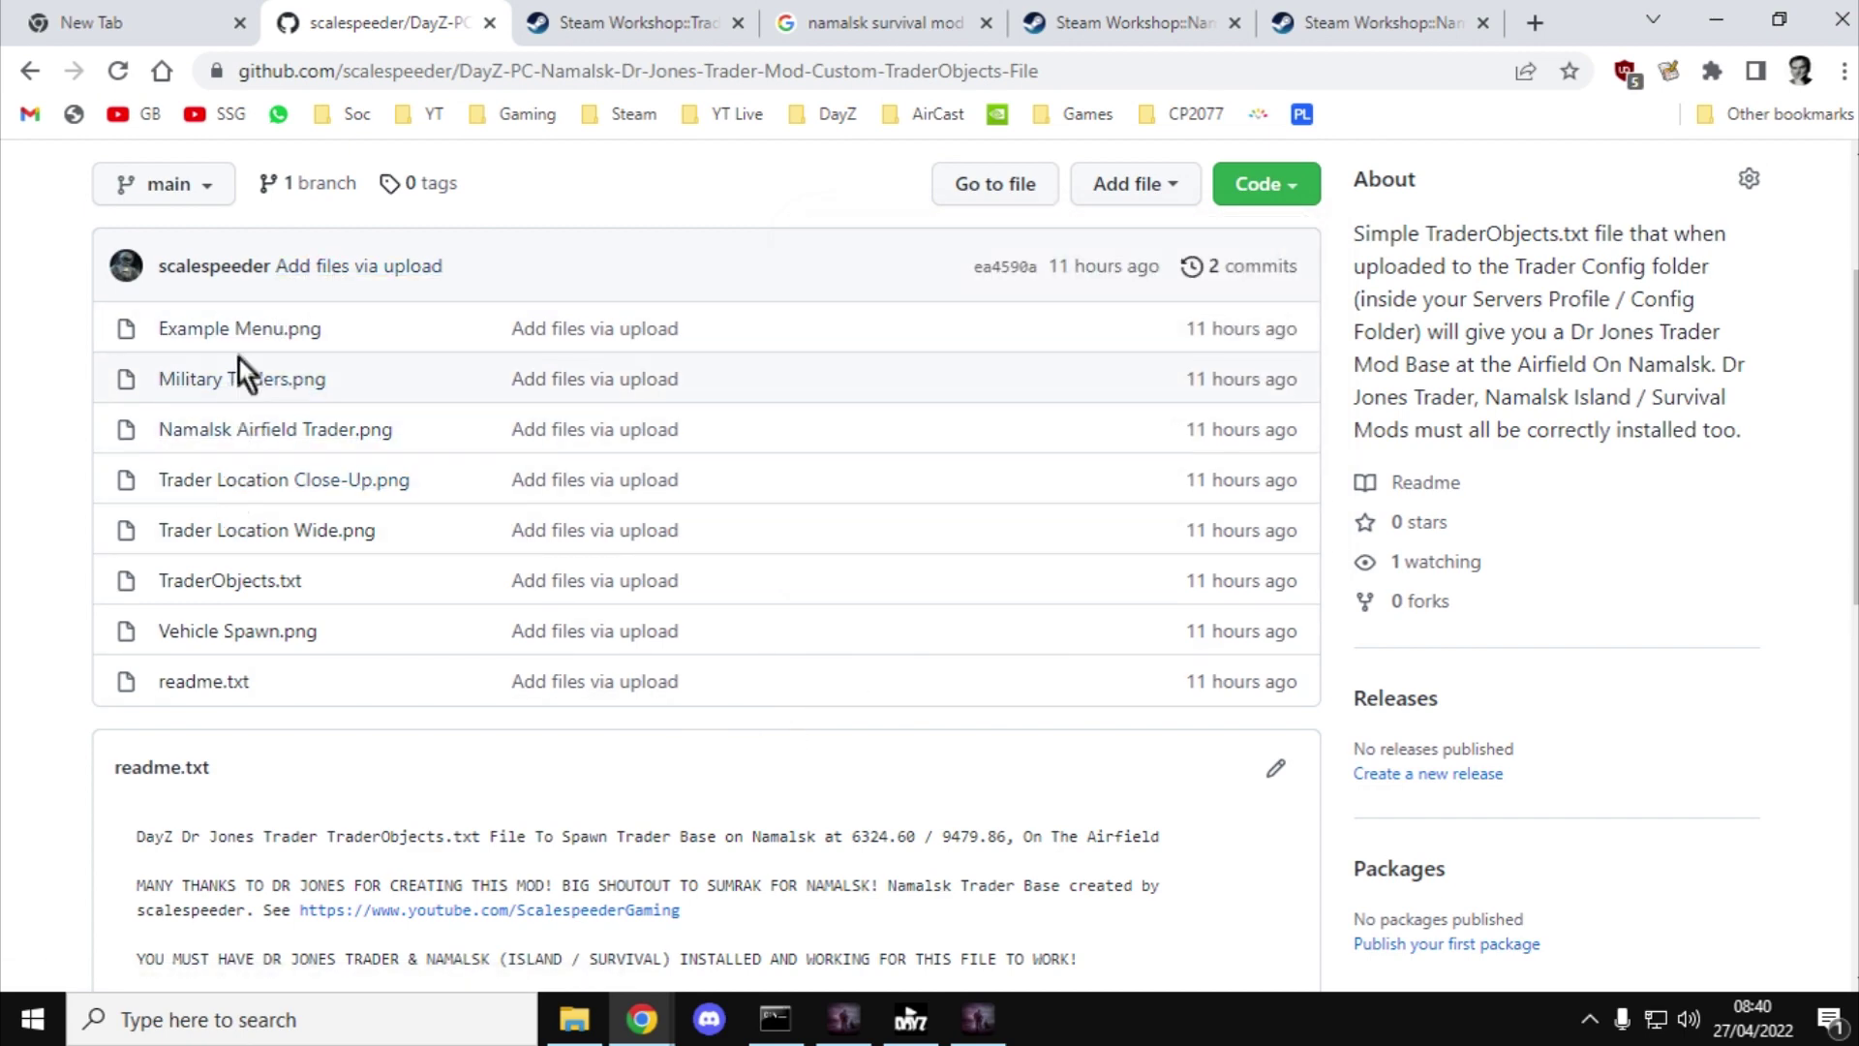
- Open Namalsk Airfield Trader.png to view the camp picture, and return to the repository's file list
click(241, 432)
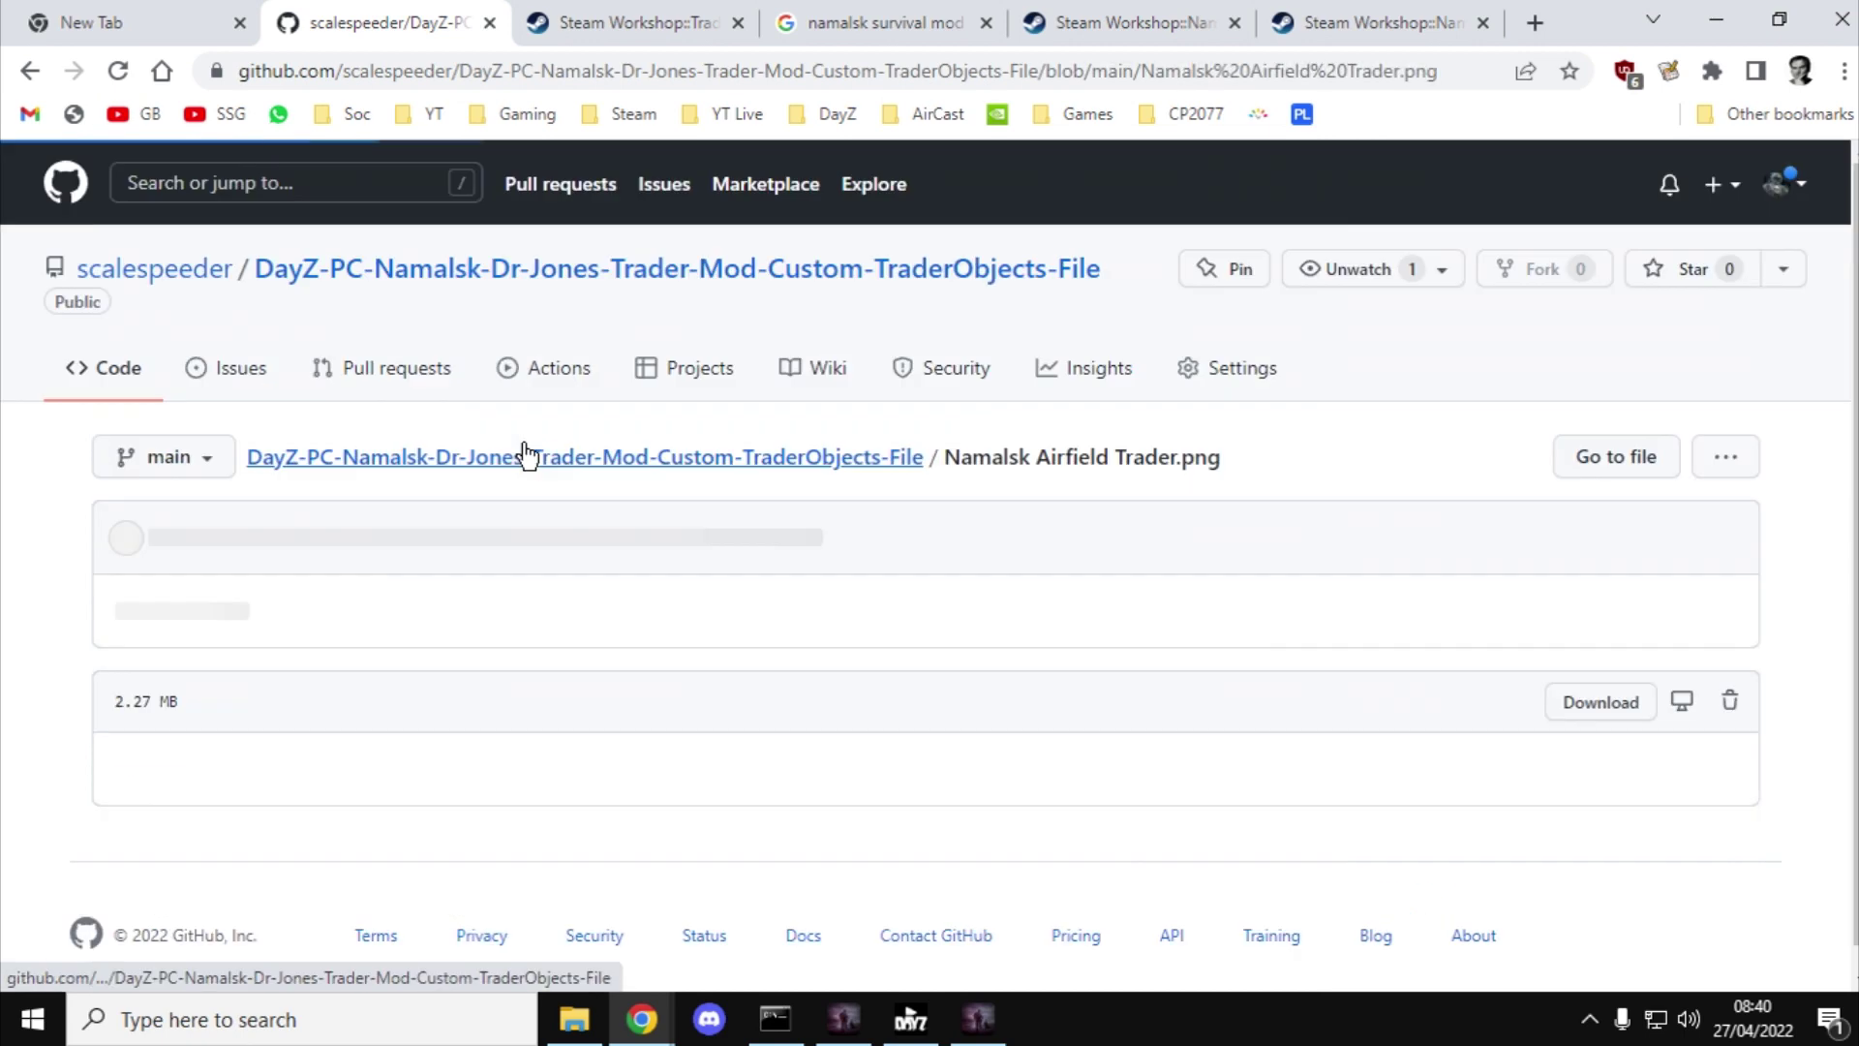
scroll(542, 460, down, 1)
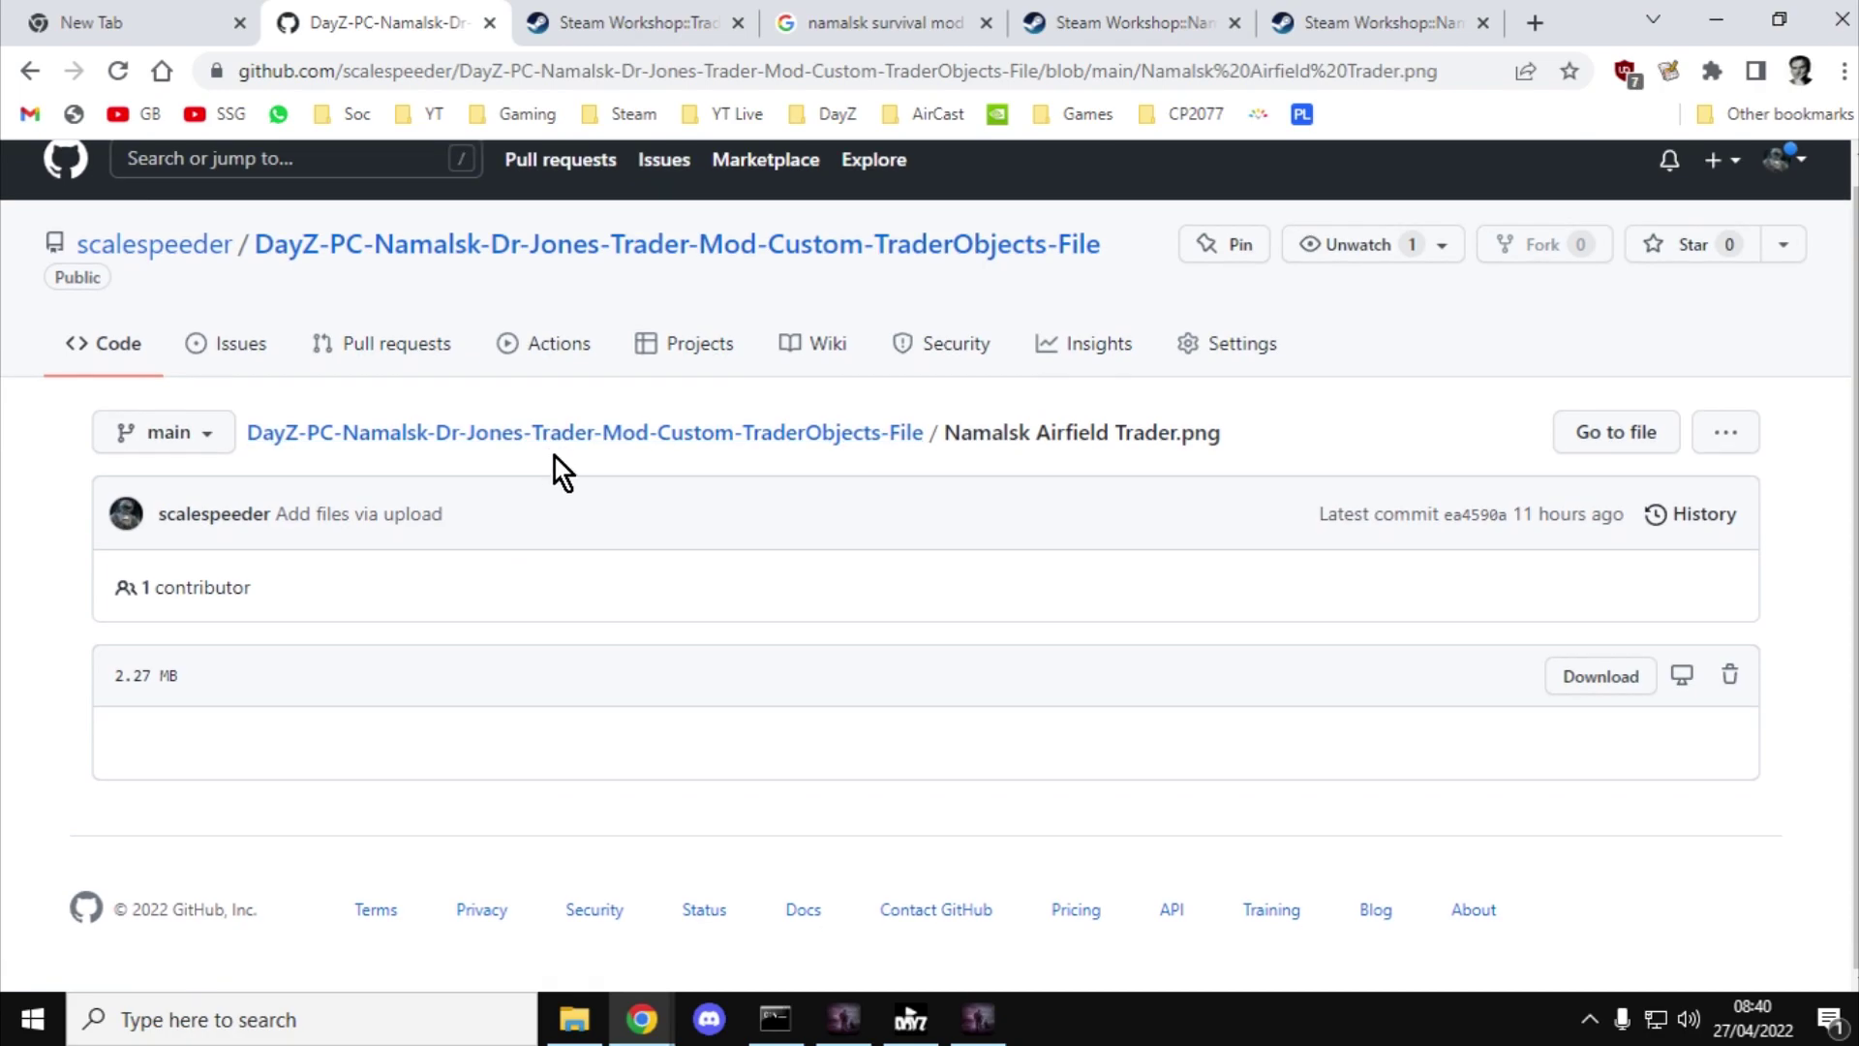
scroll(571, 436, down, 4)
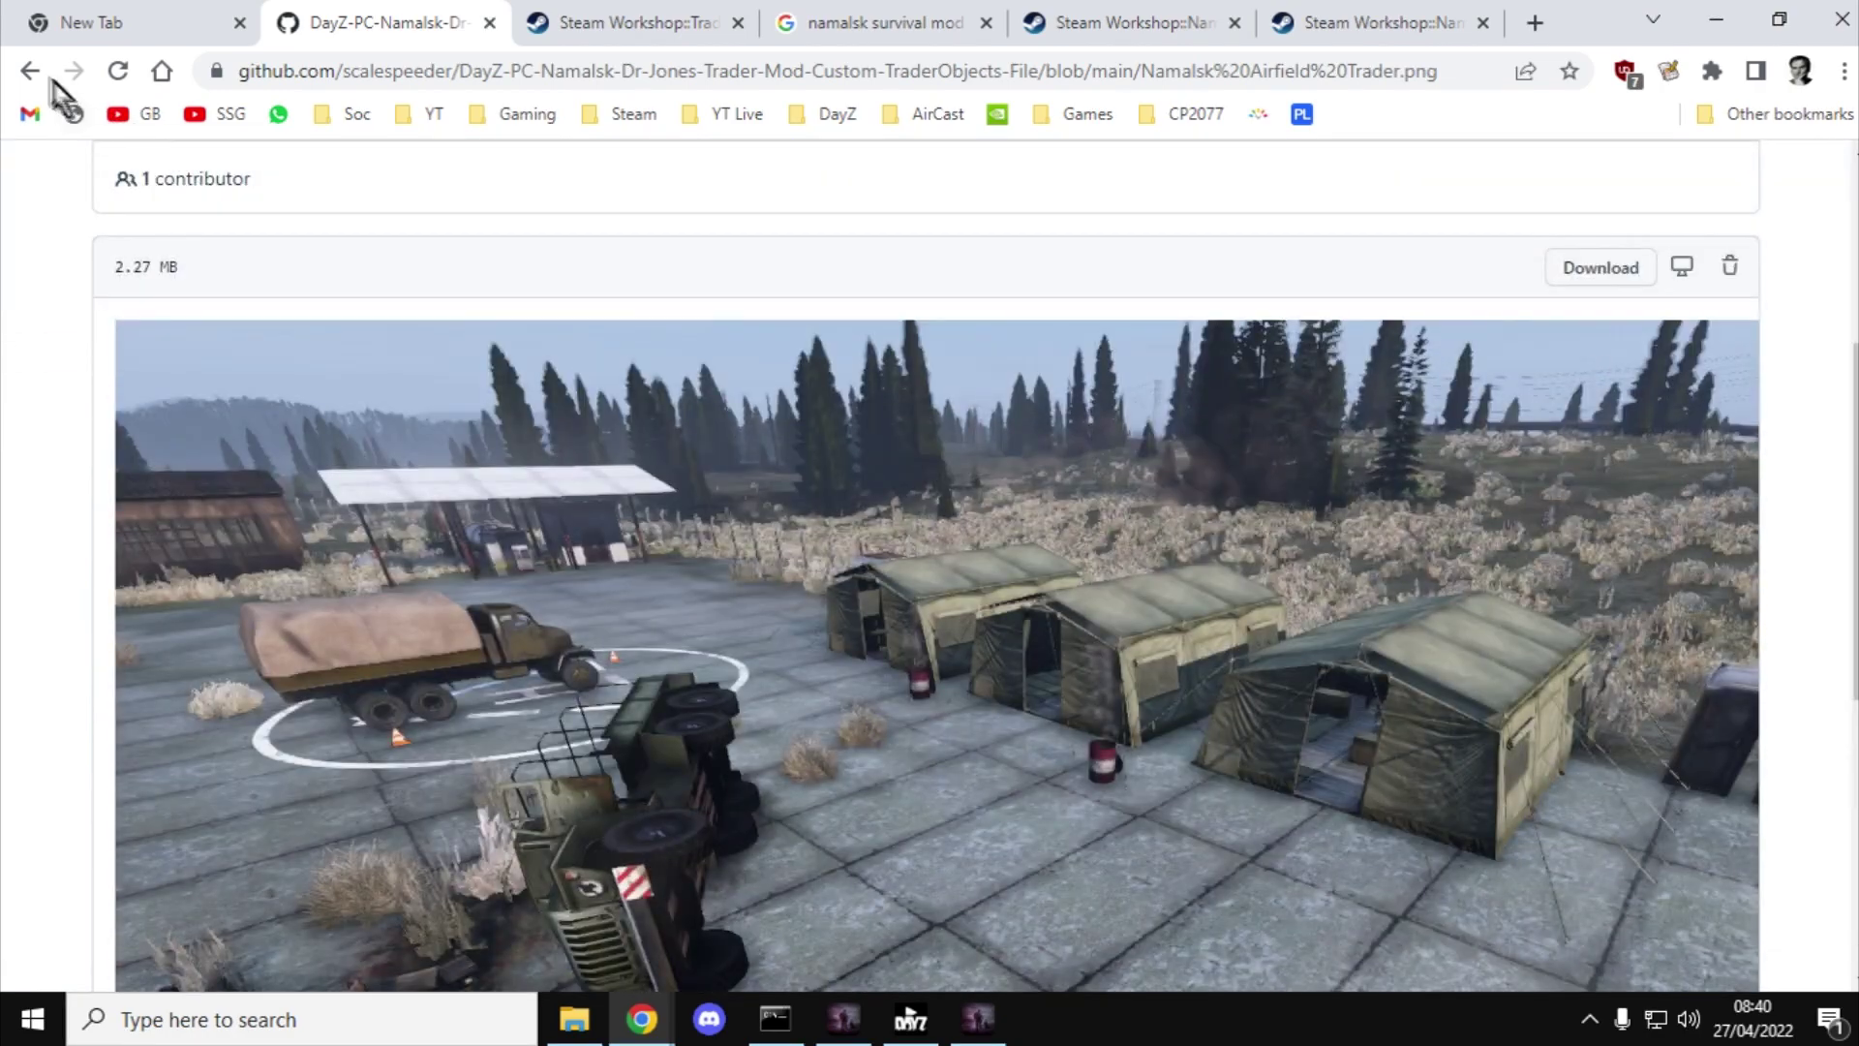
click(35, 70)
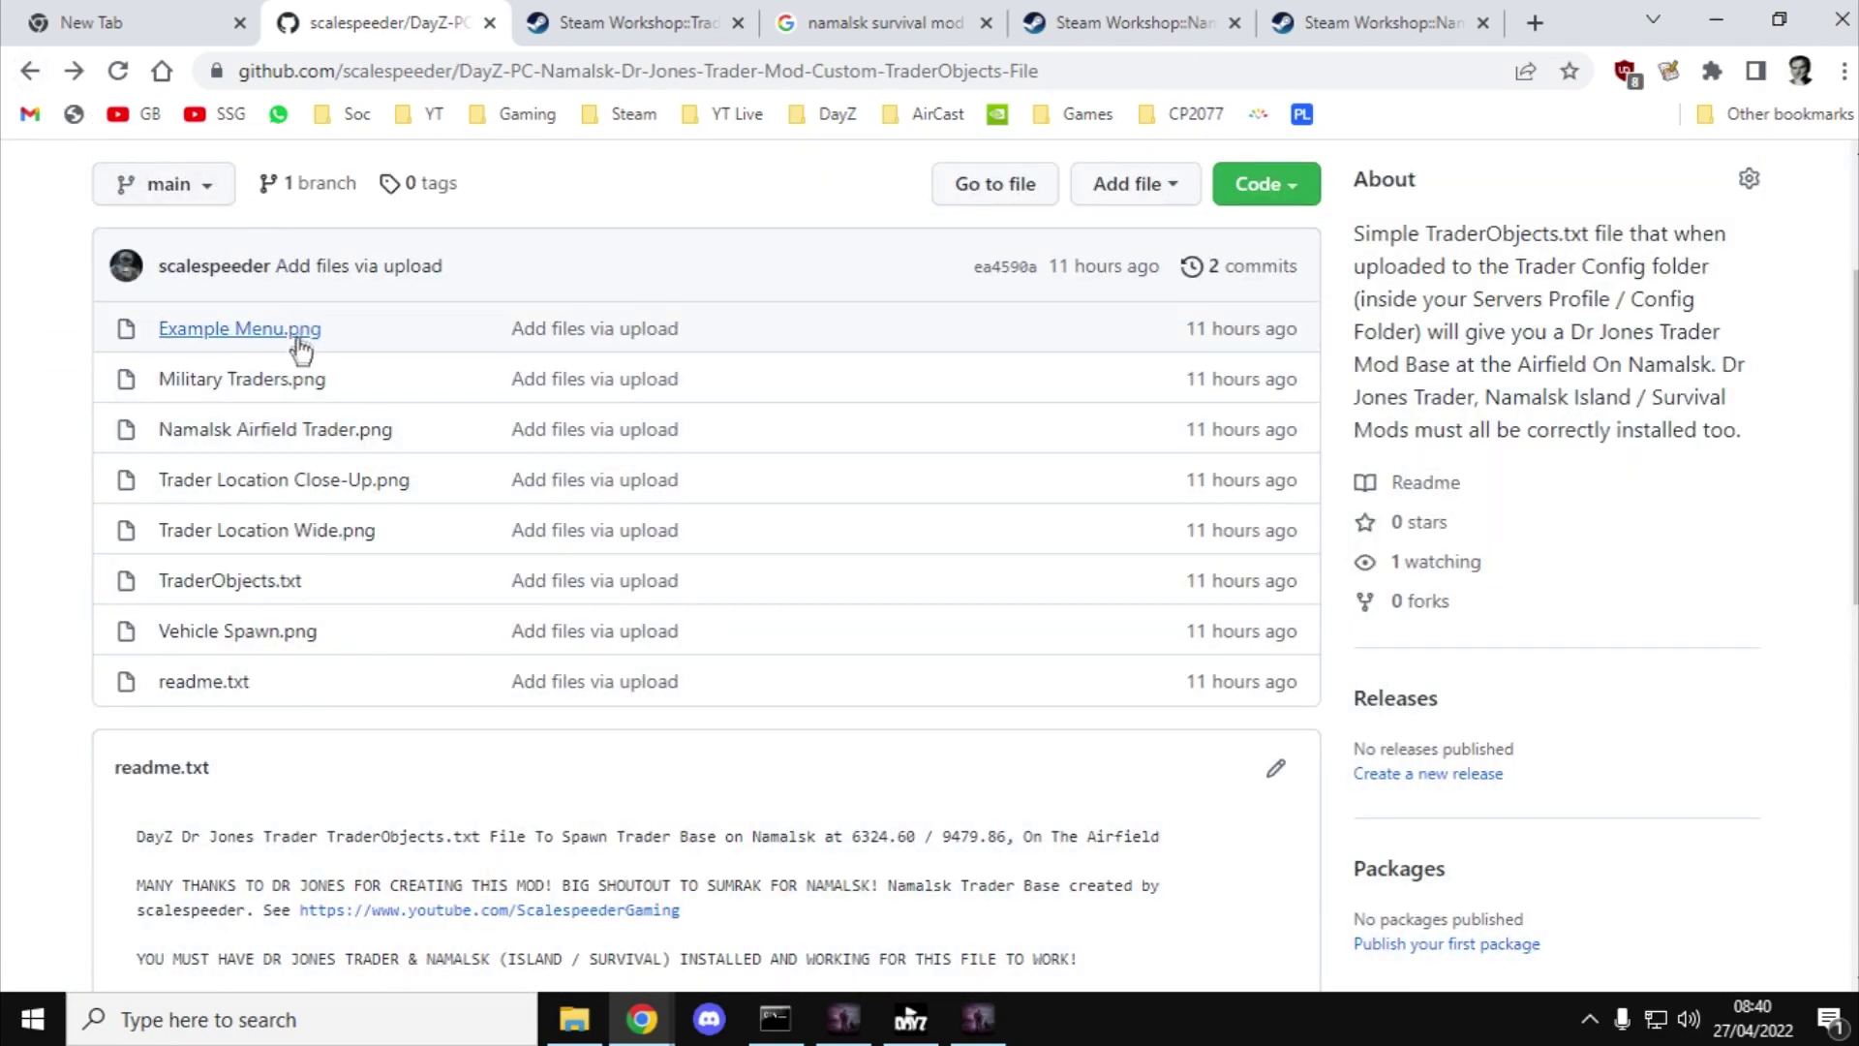
- Open TraderObjects.txt from the repository and read through its trader markers, vehicle spawn and Objects to Spawn sections
scroll(291, 385, down, 1)
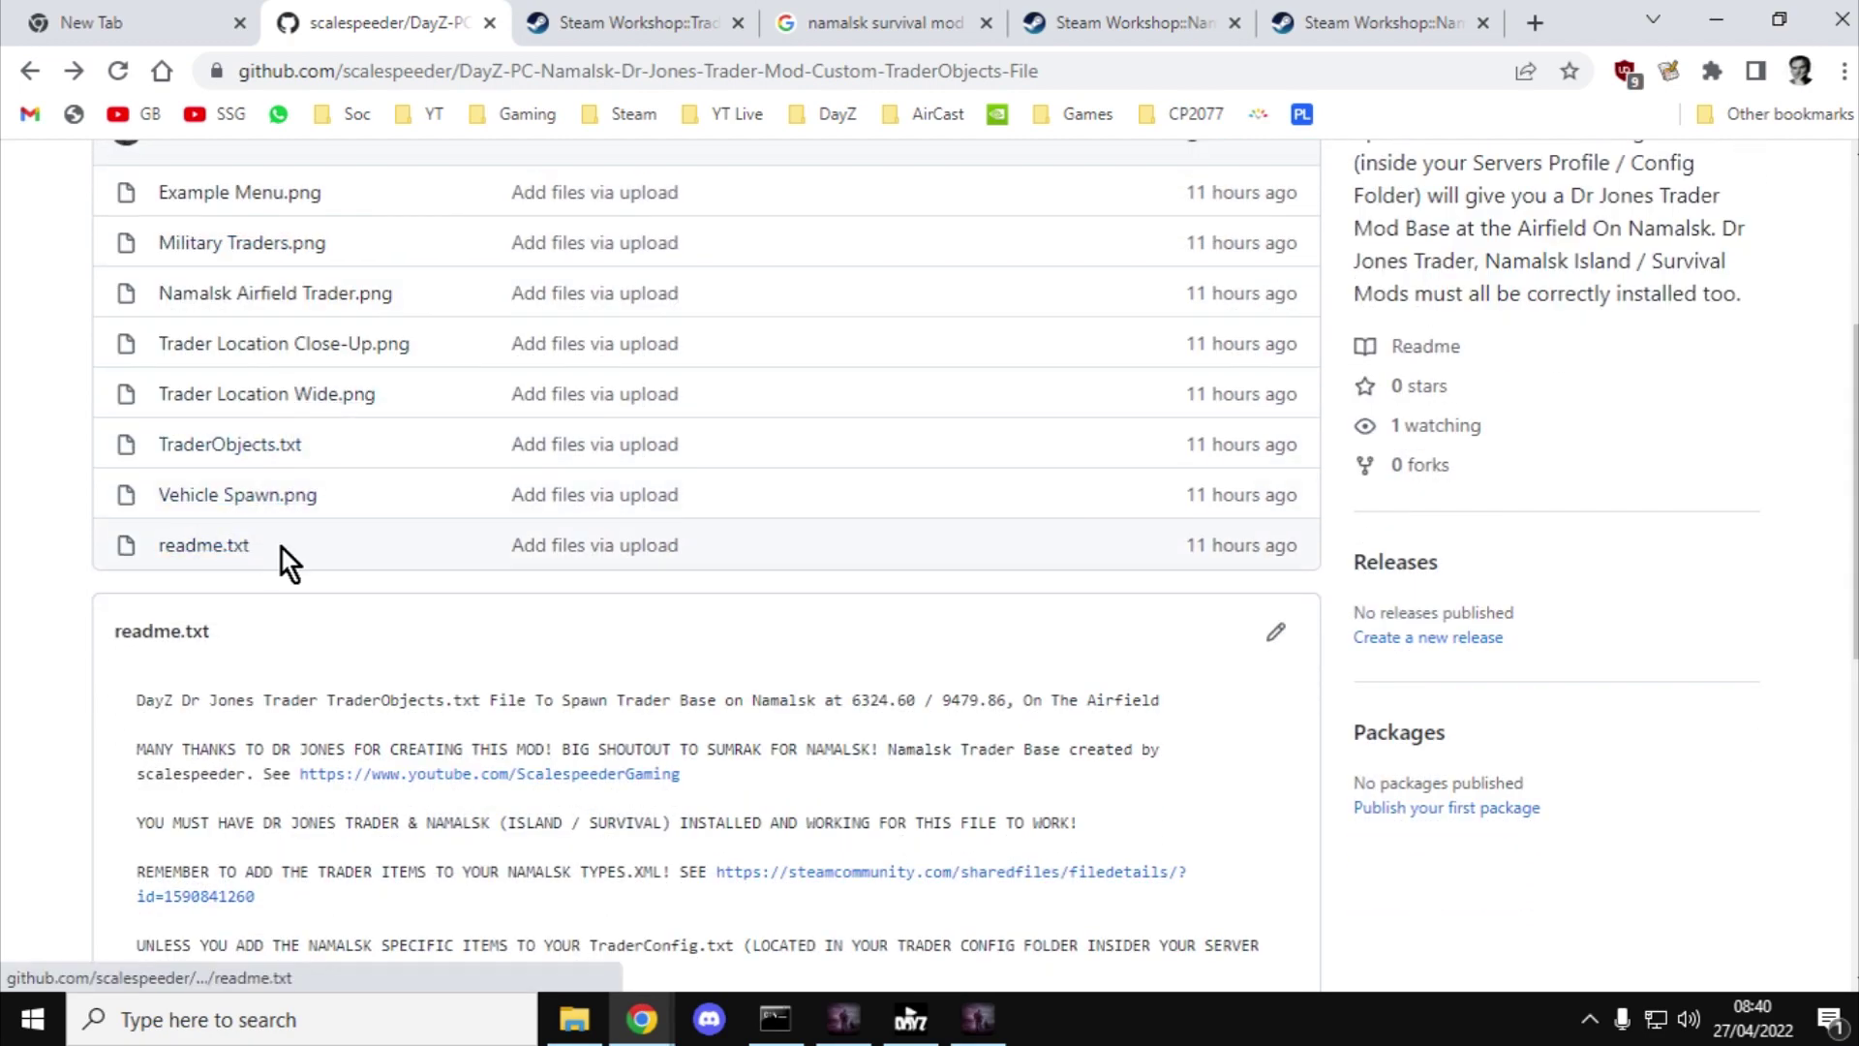
scroll(320, 563, down, 1)
scroll(368, 581, up, 1)
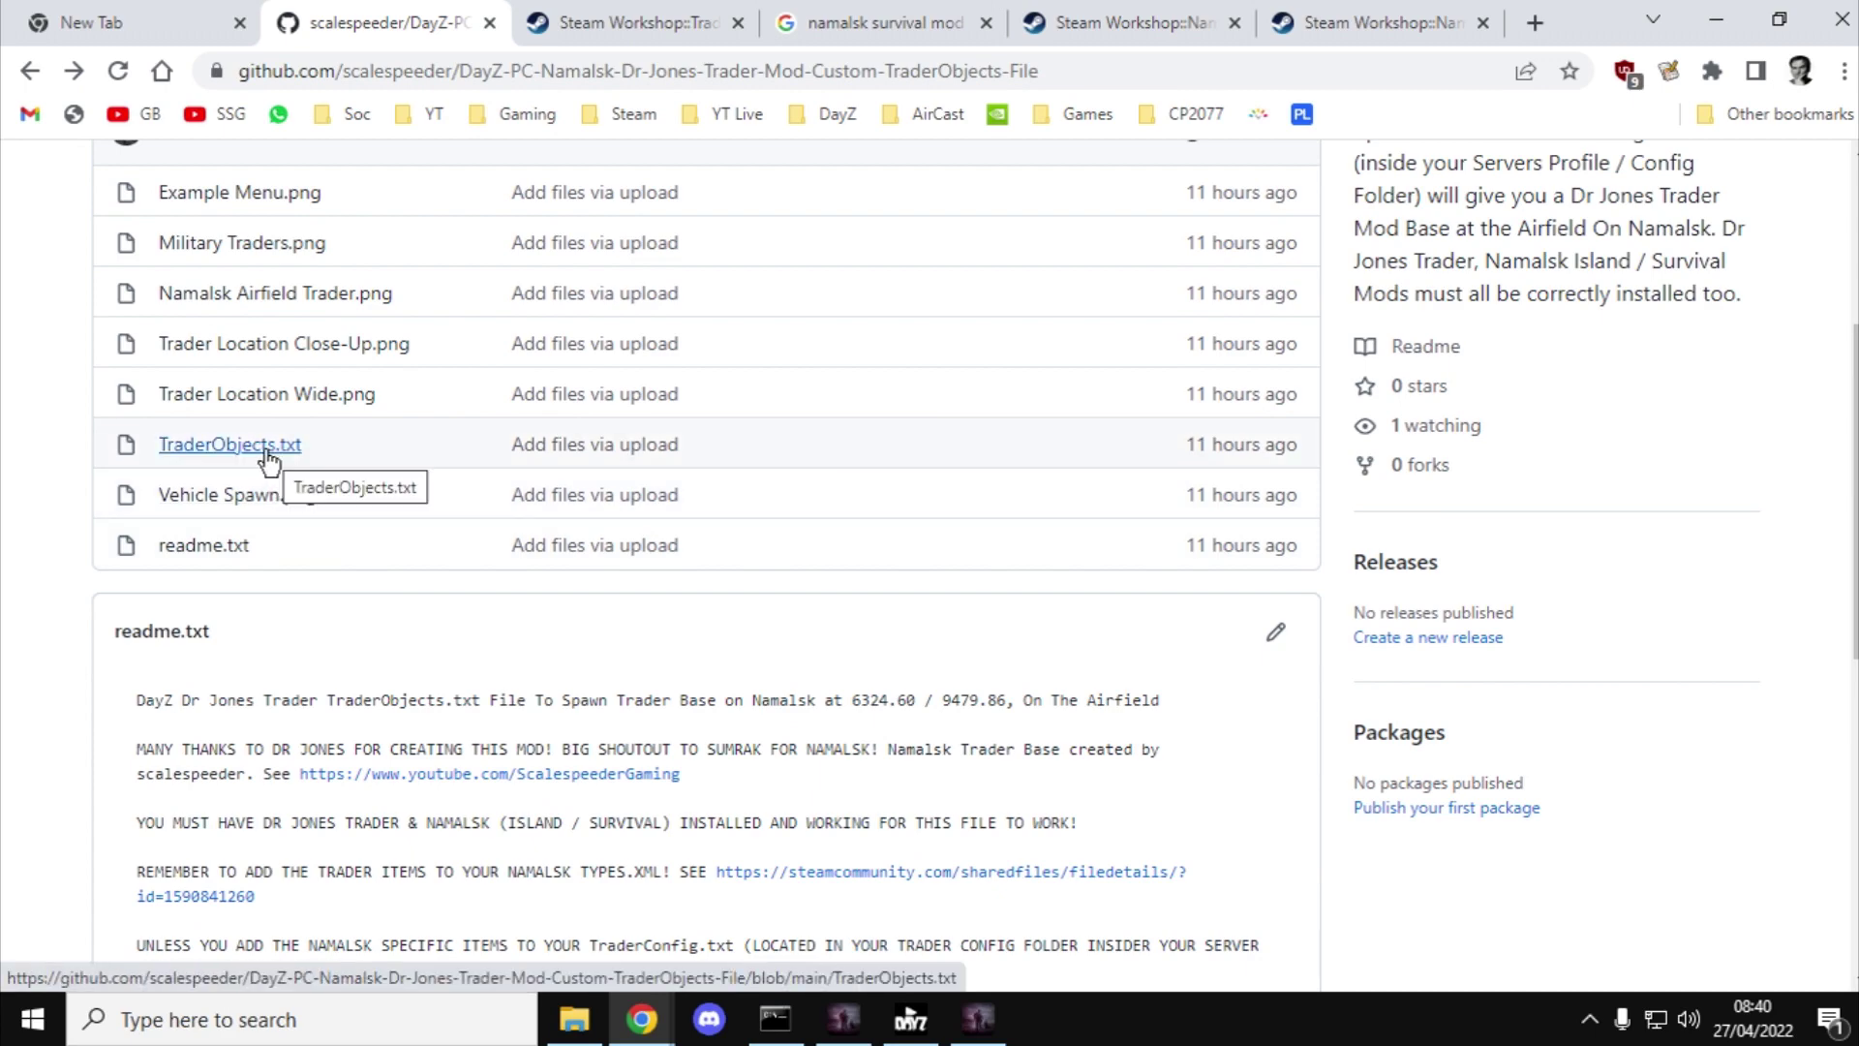
click(271, 452)
scroll(529, 530, down, 2)
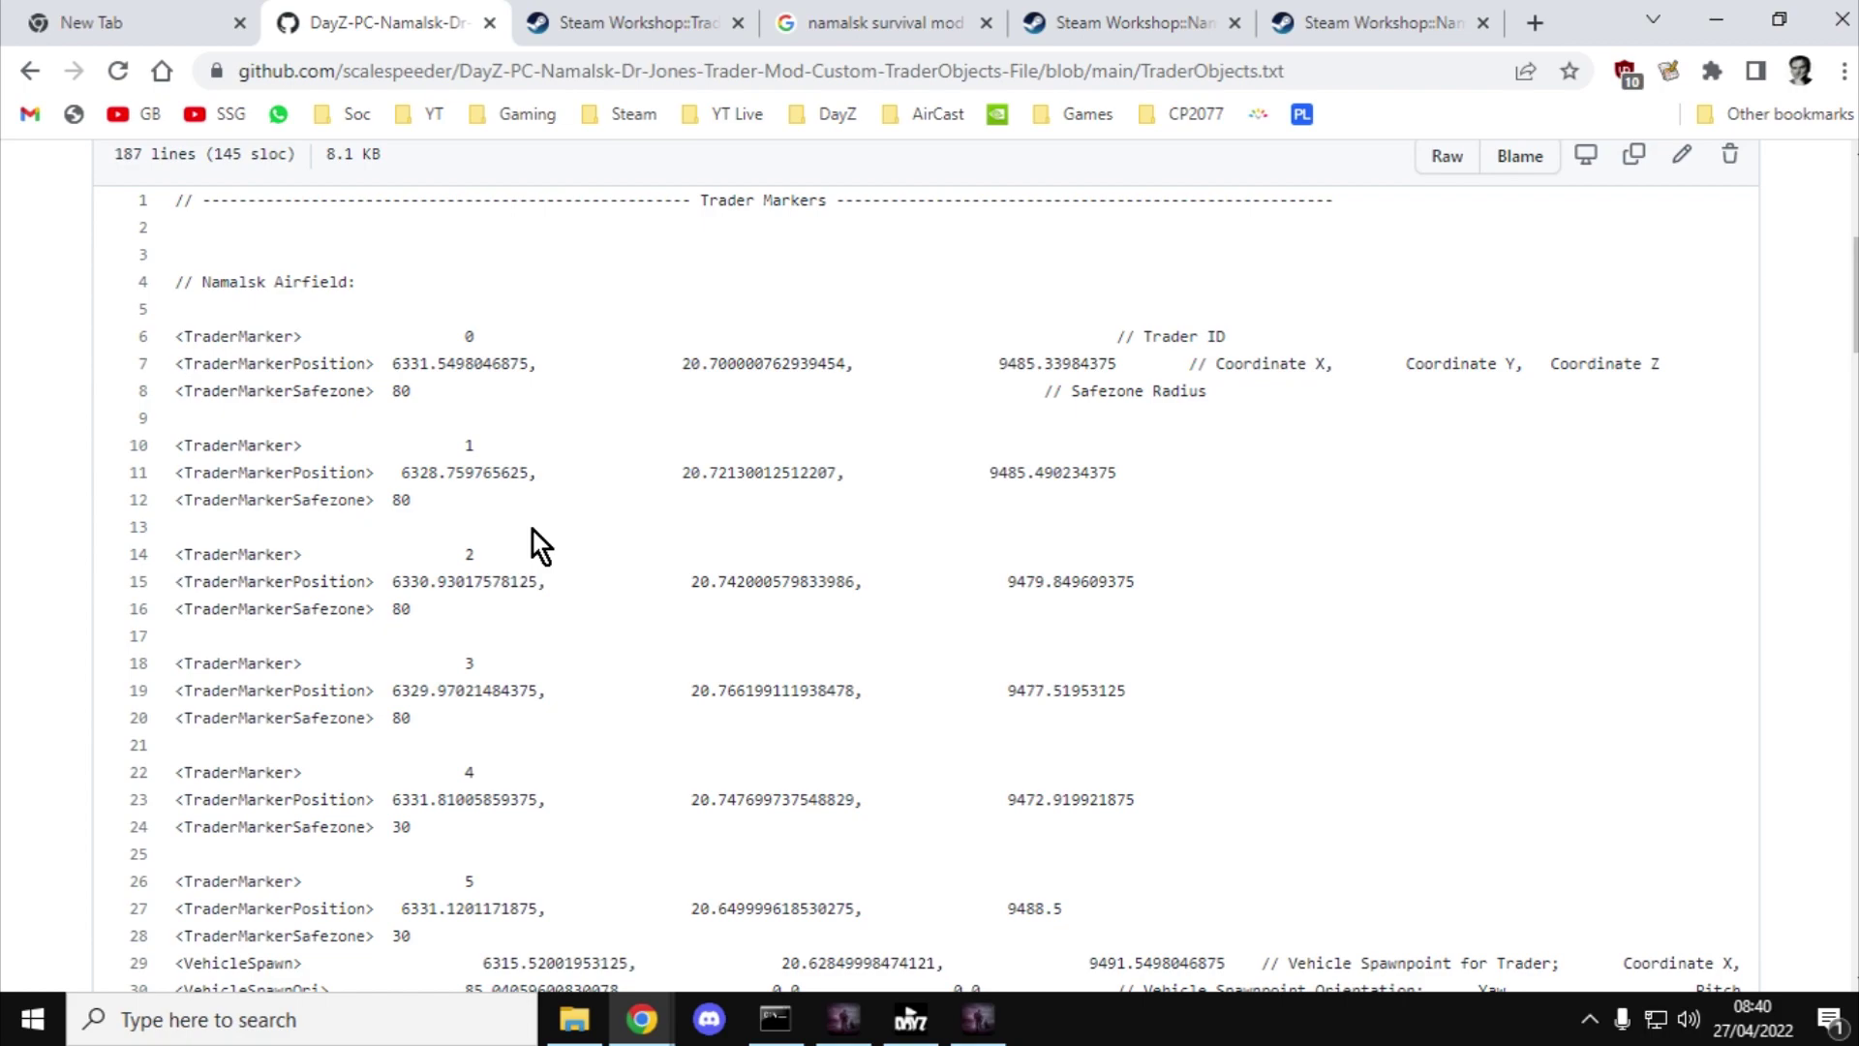
scroll(534, 529, down, 4)
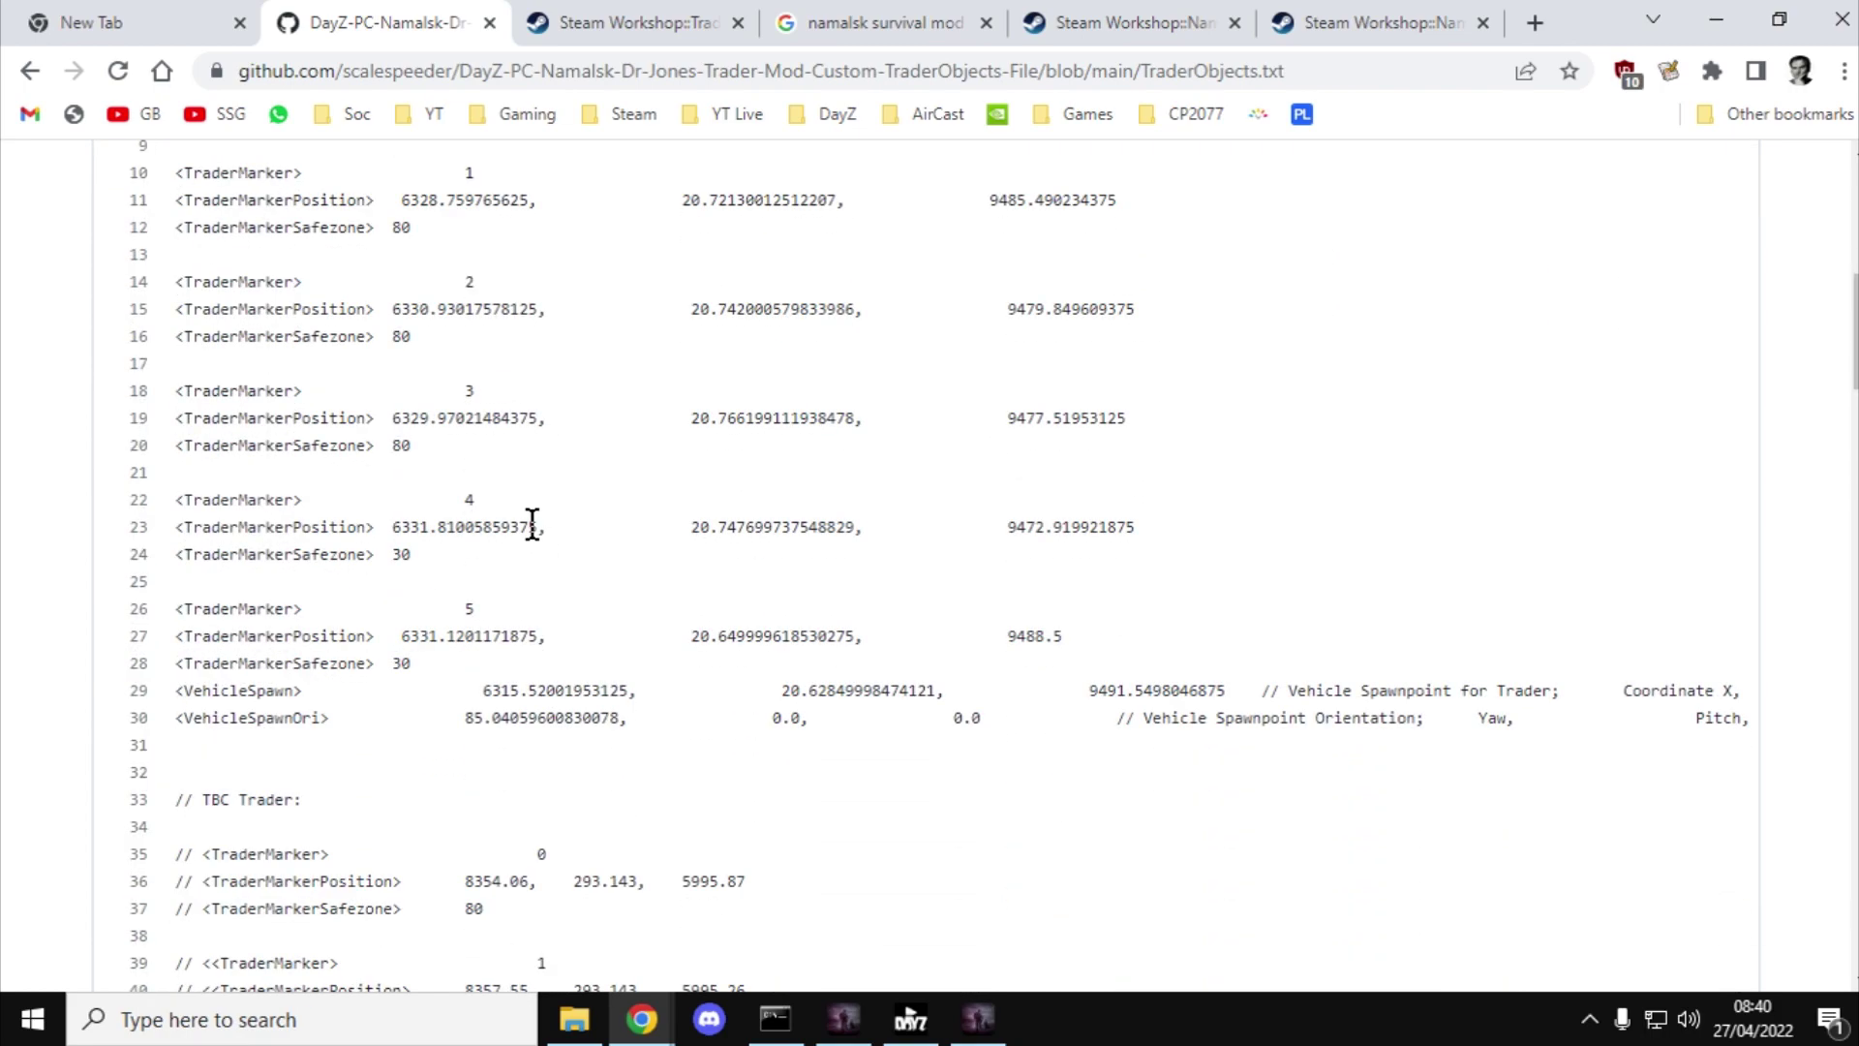
scroll(534, 524, down, 6)
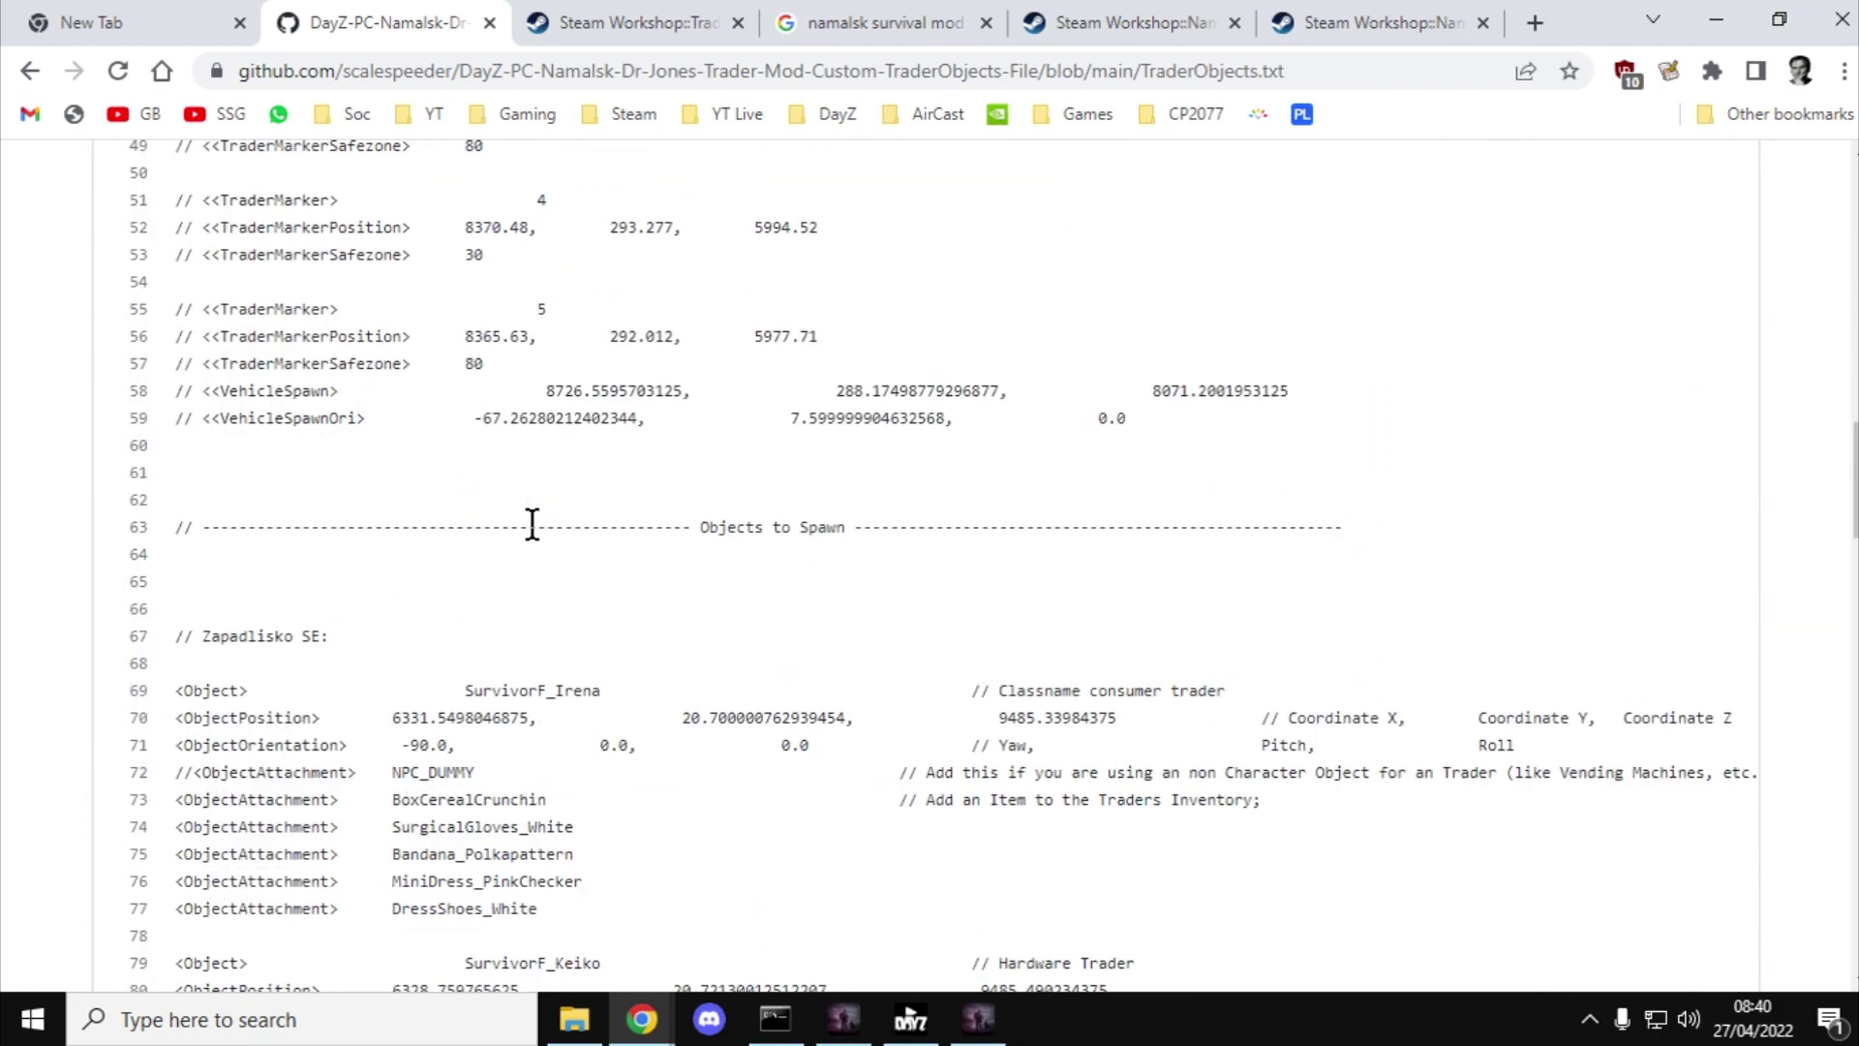
scroll(532, 524, down, 2)
scroll(537, 531, down, 2)
scroll(536, 530, up, 3)
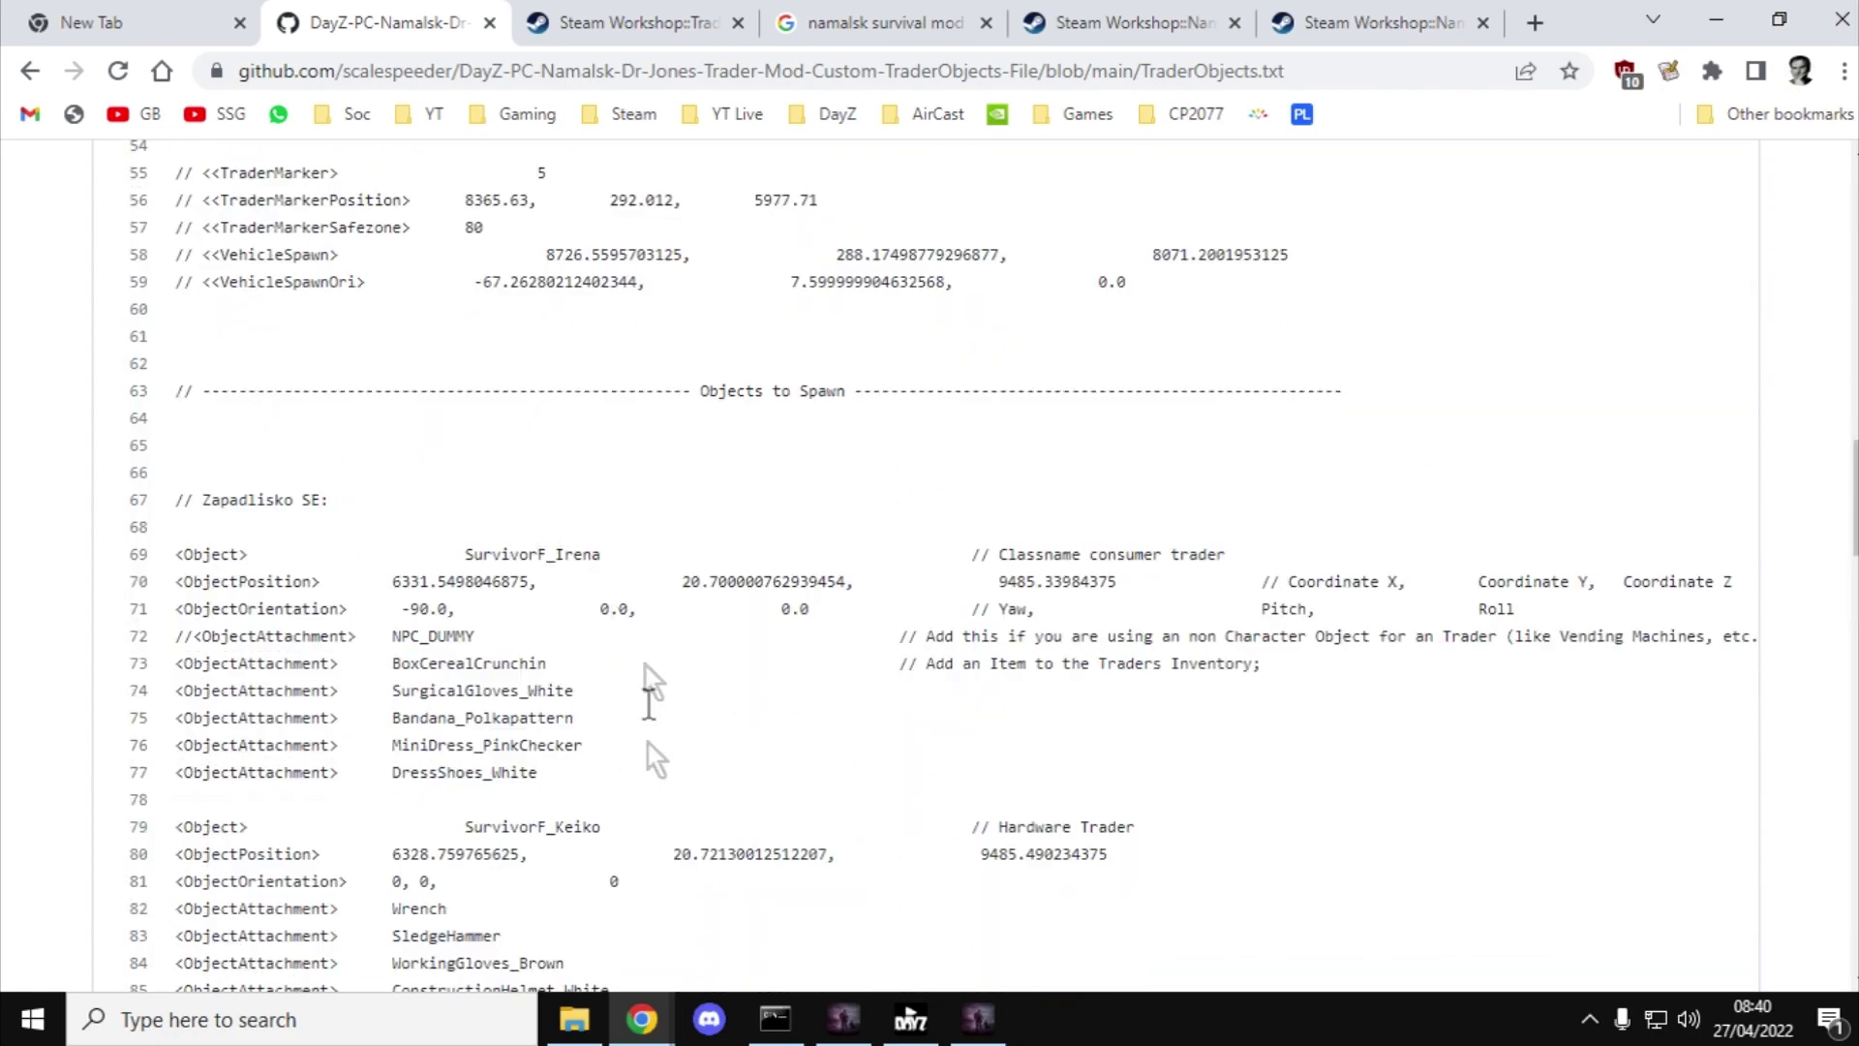
- Switch to File Explorer and open the Trader folder inside the DayZServer config folder
click(580, 1017)
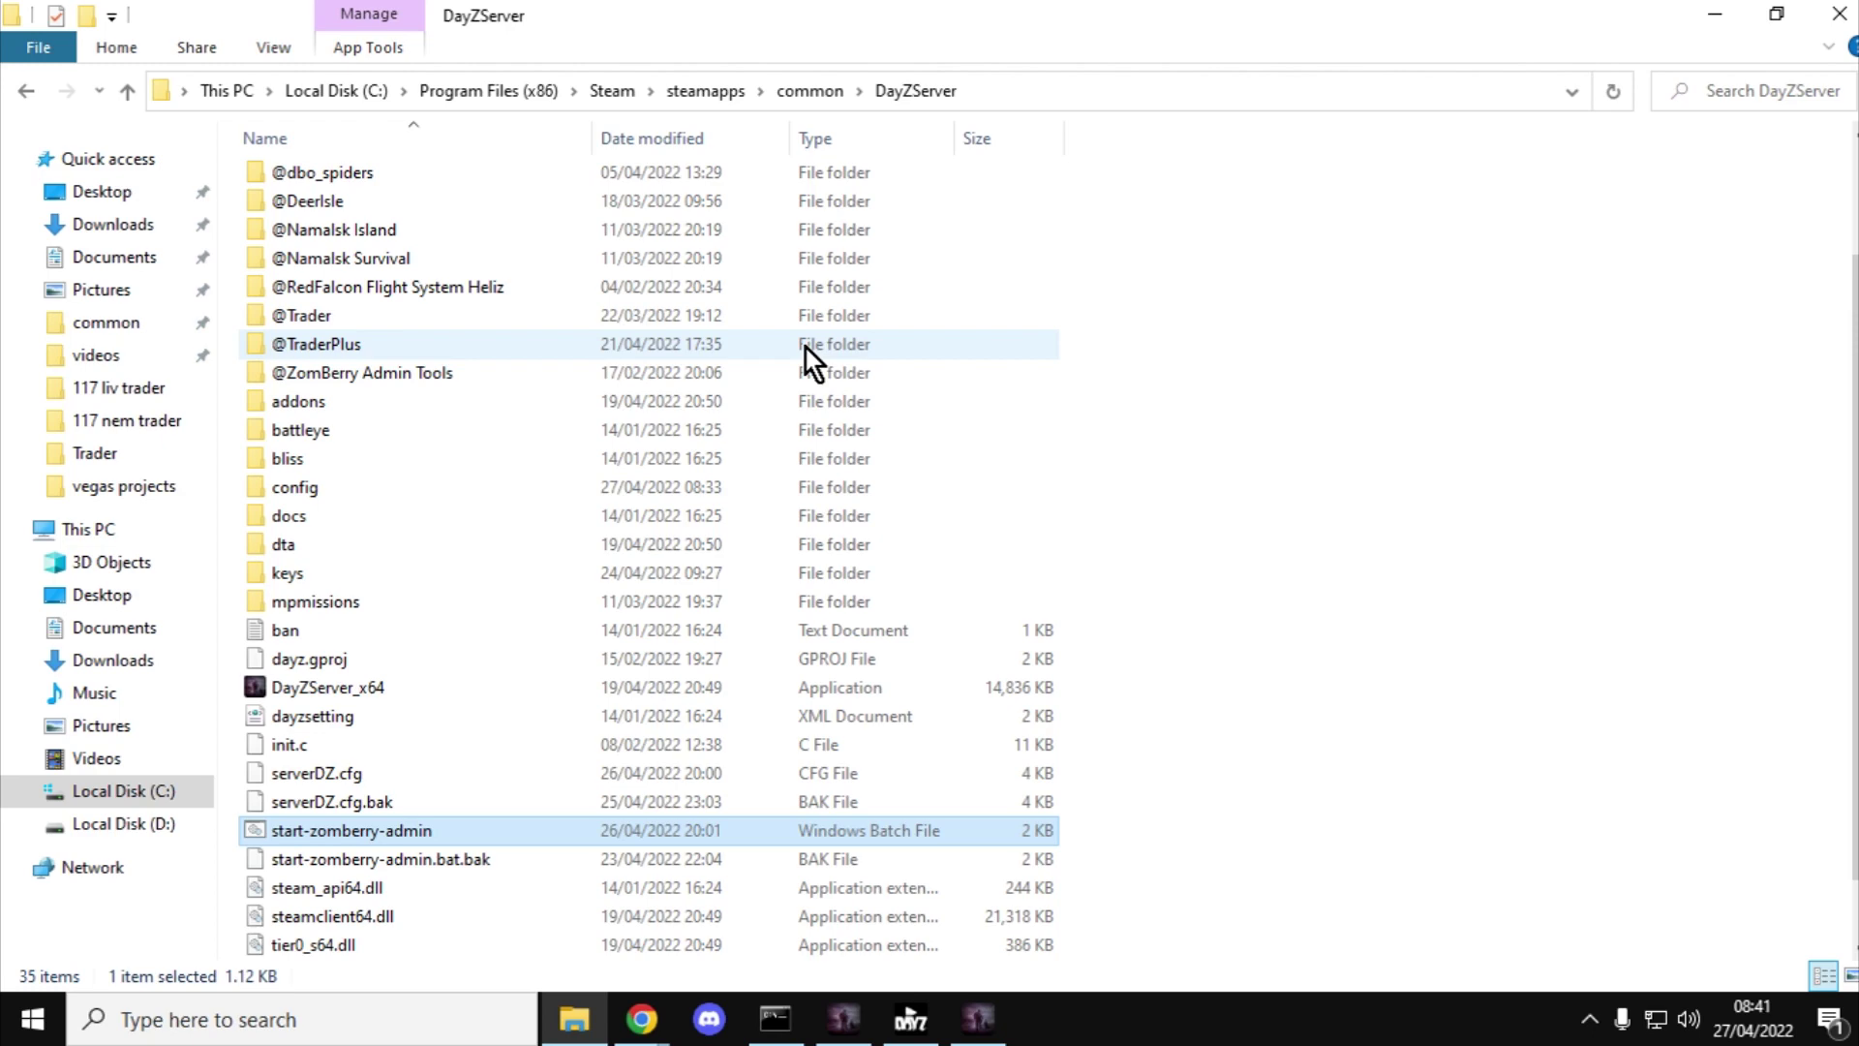
scroll(523, 207, up, 2)
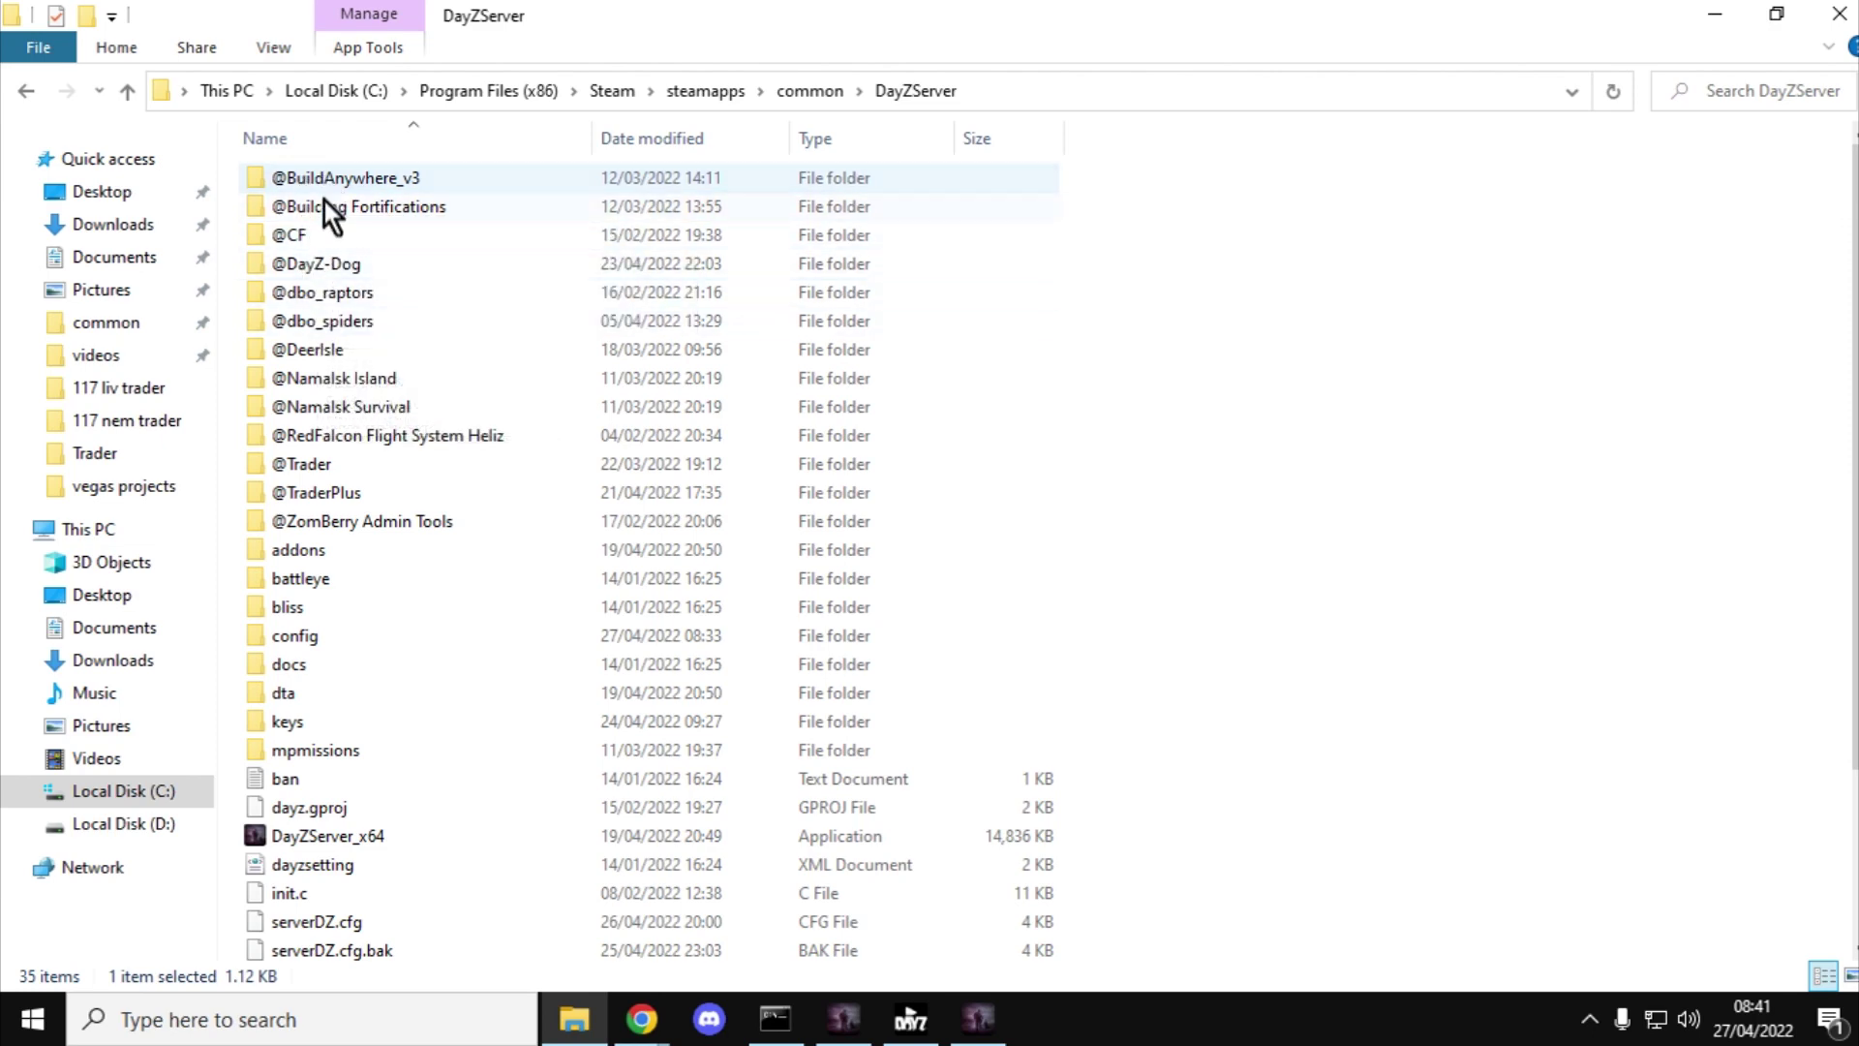
scroll(339, 523, down, 1)
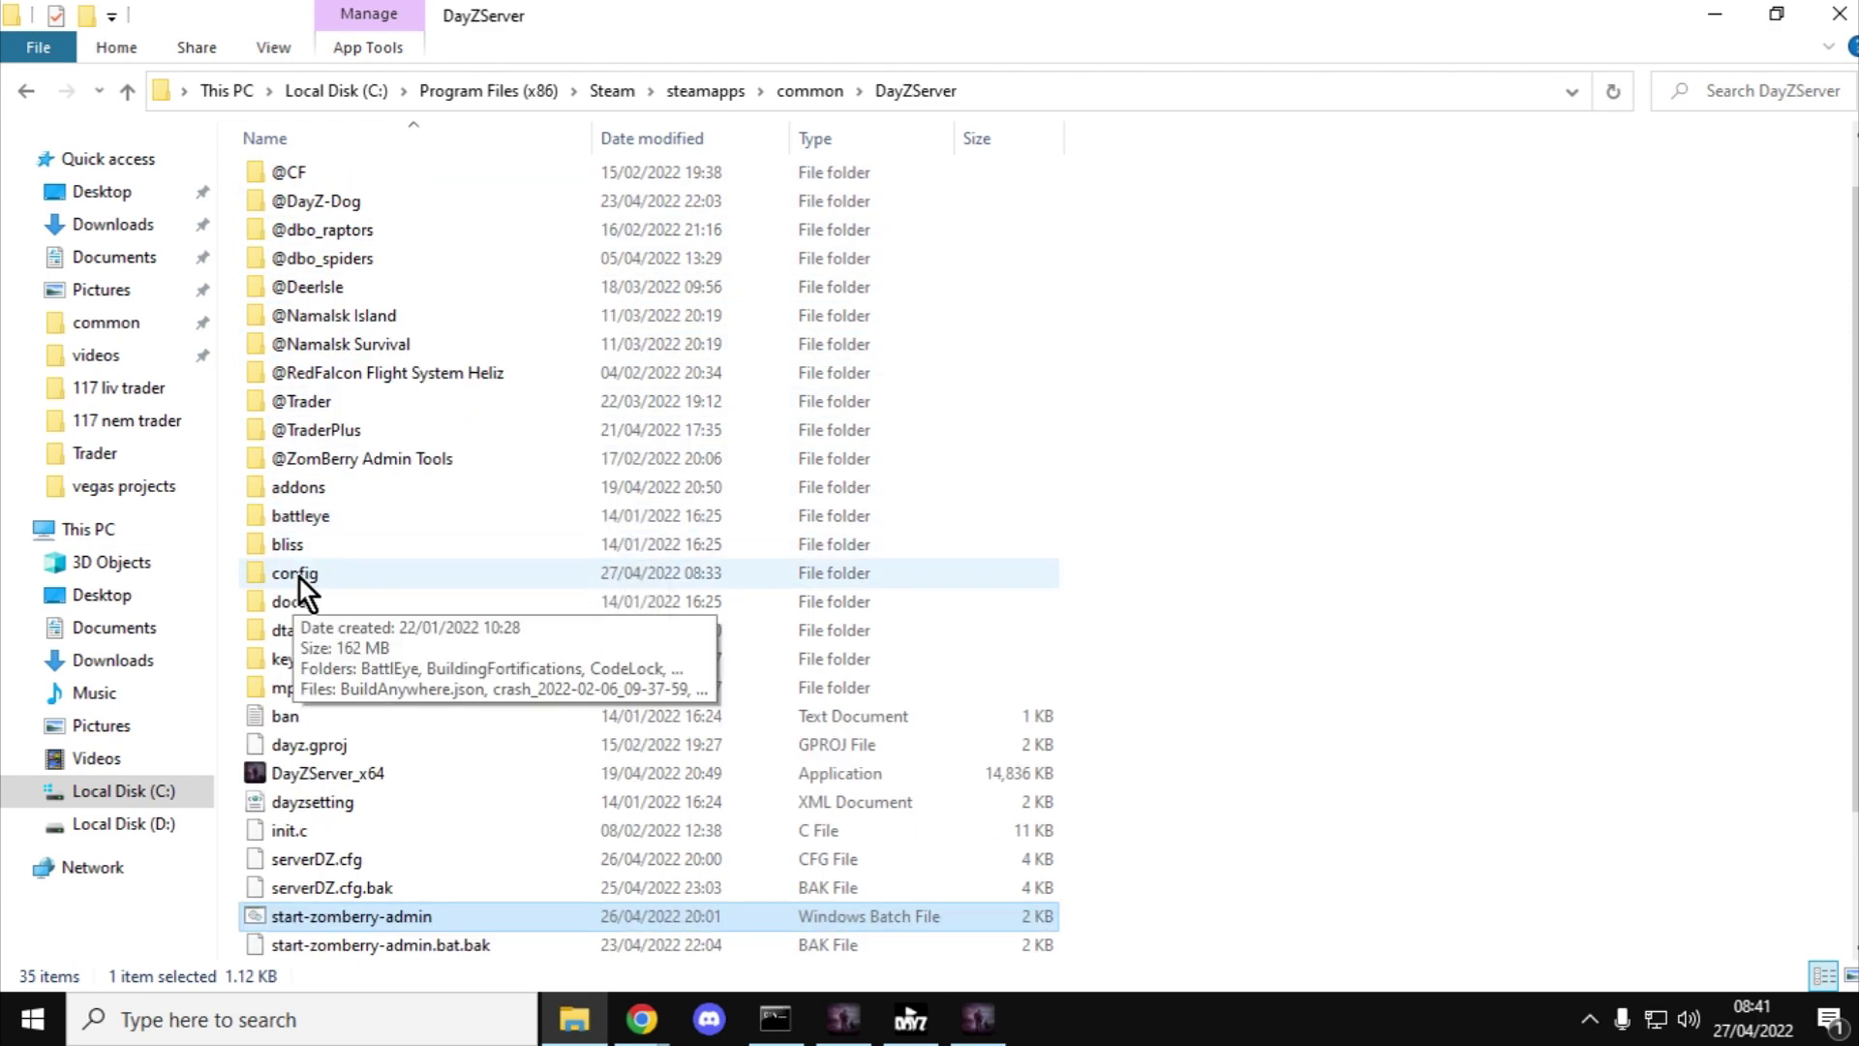
click(330, 578)
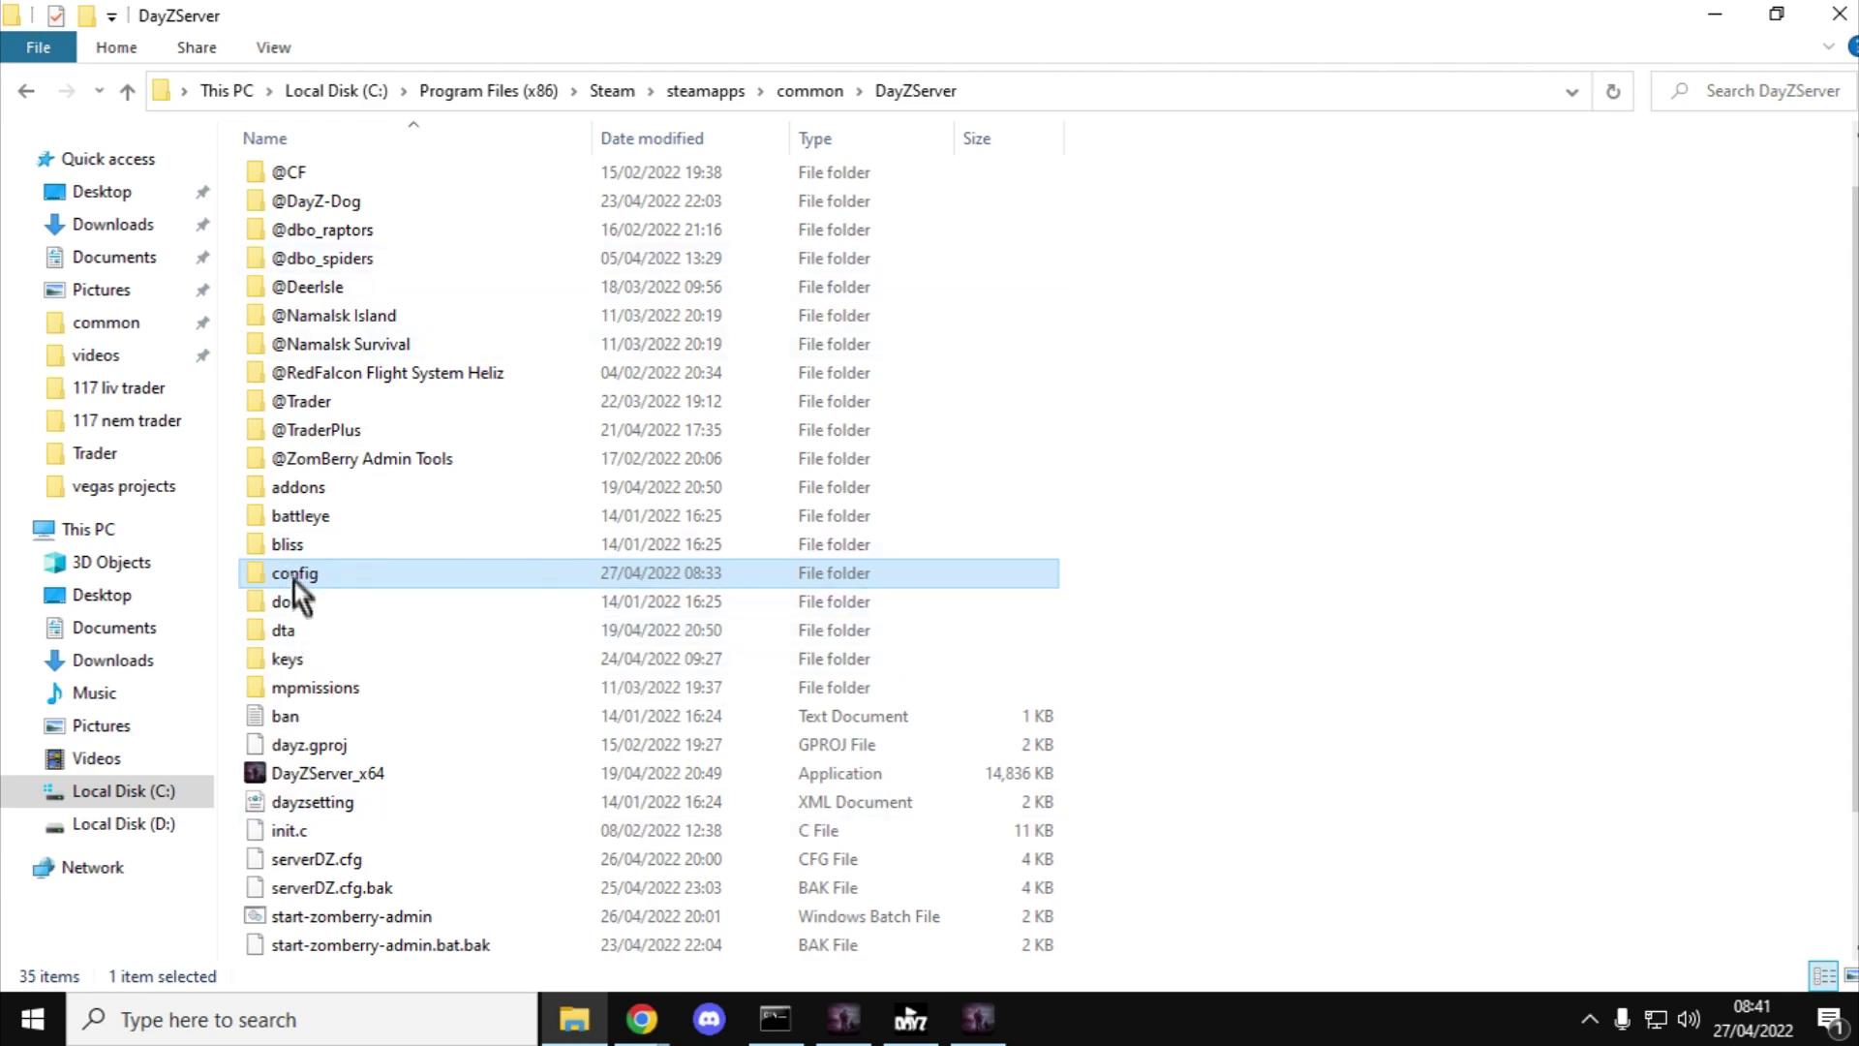
double_click(295, 570)
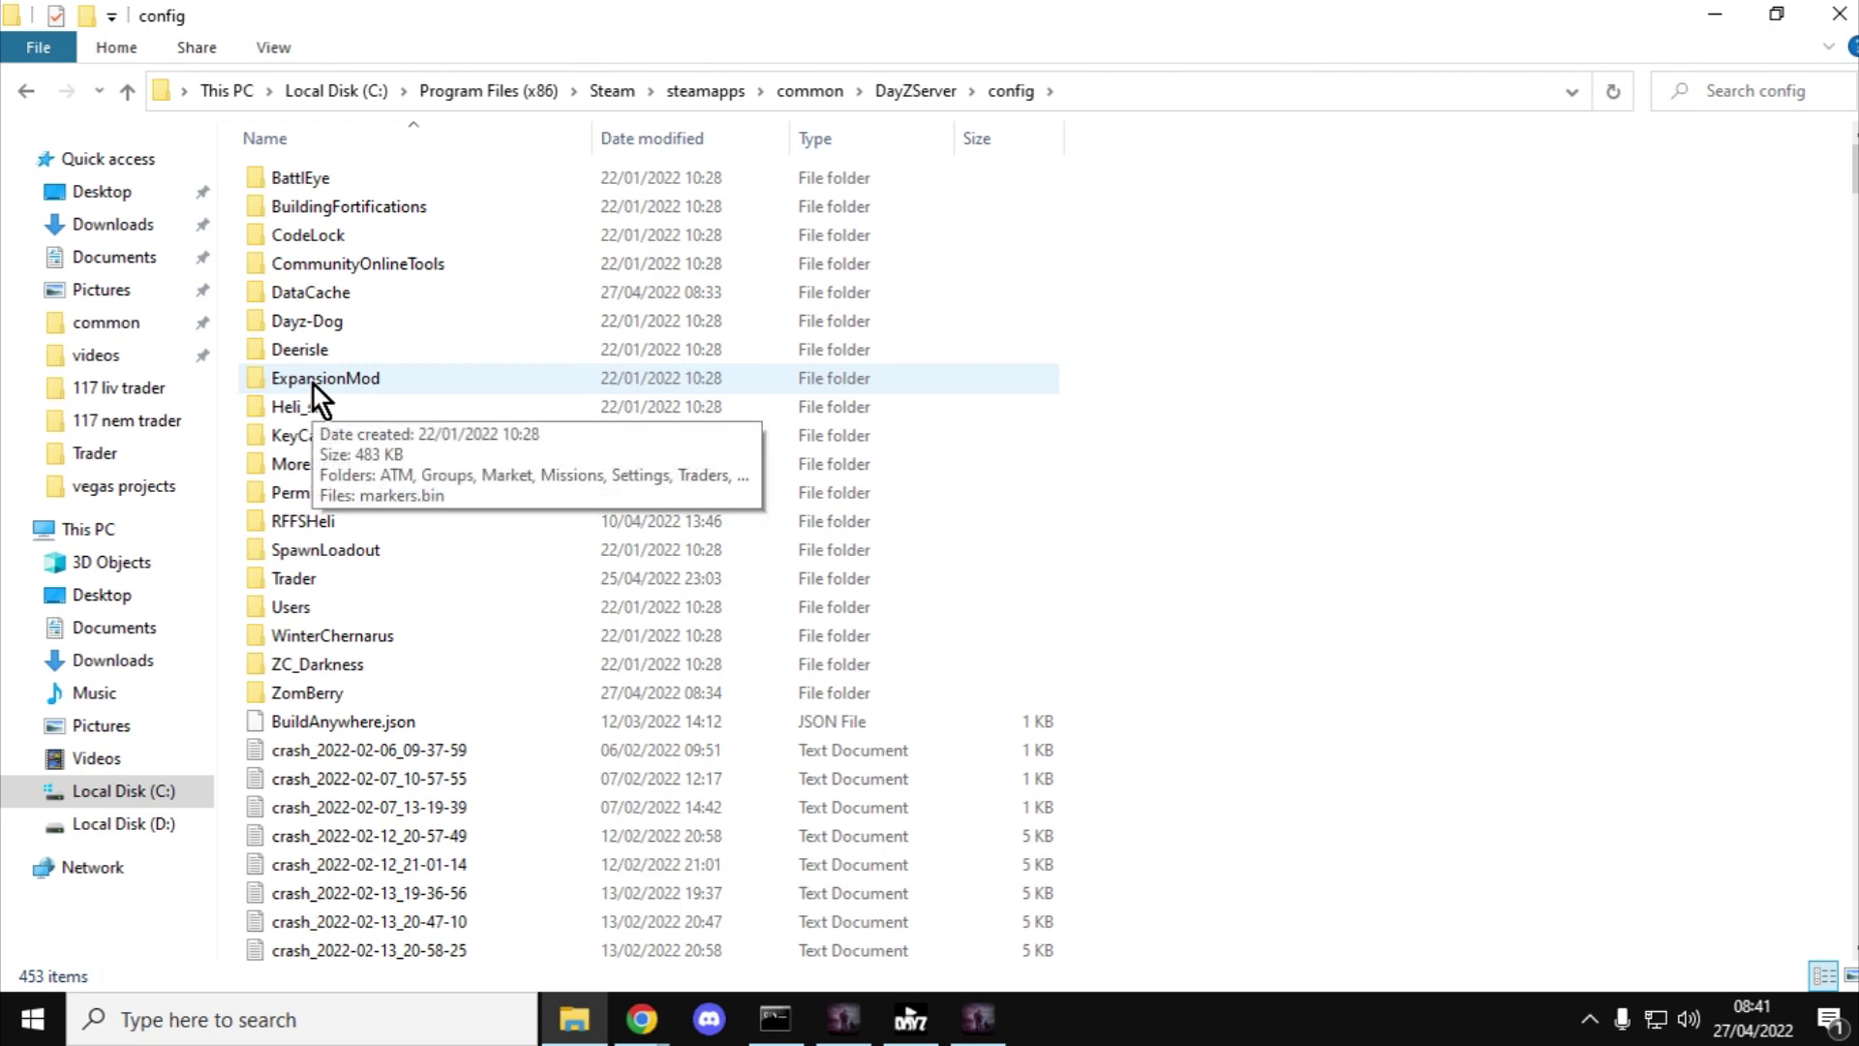
double_click(298, 580)
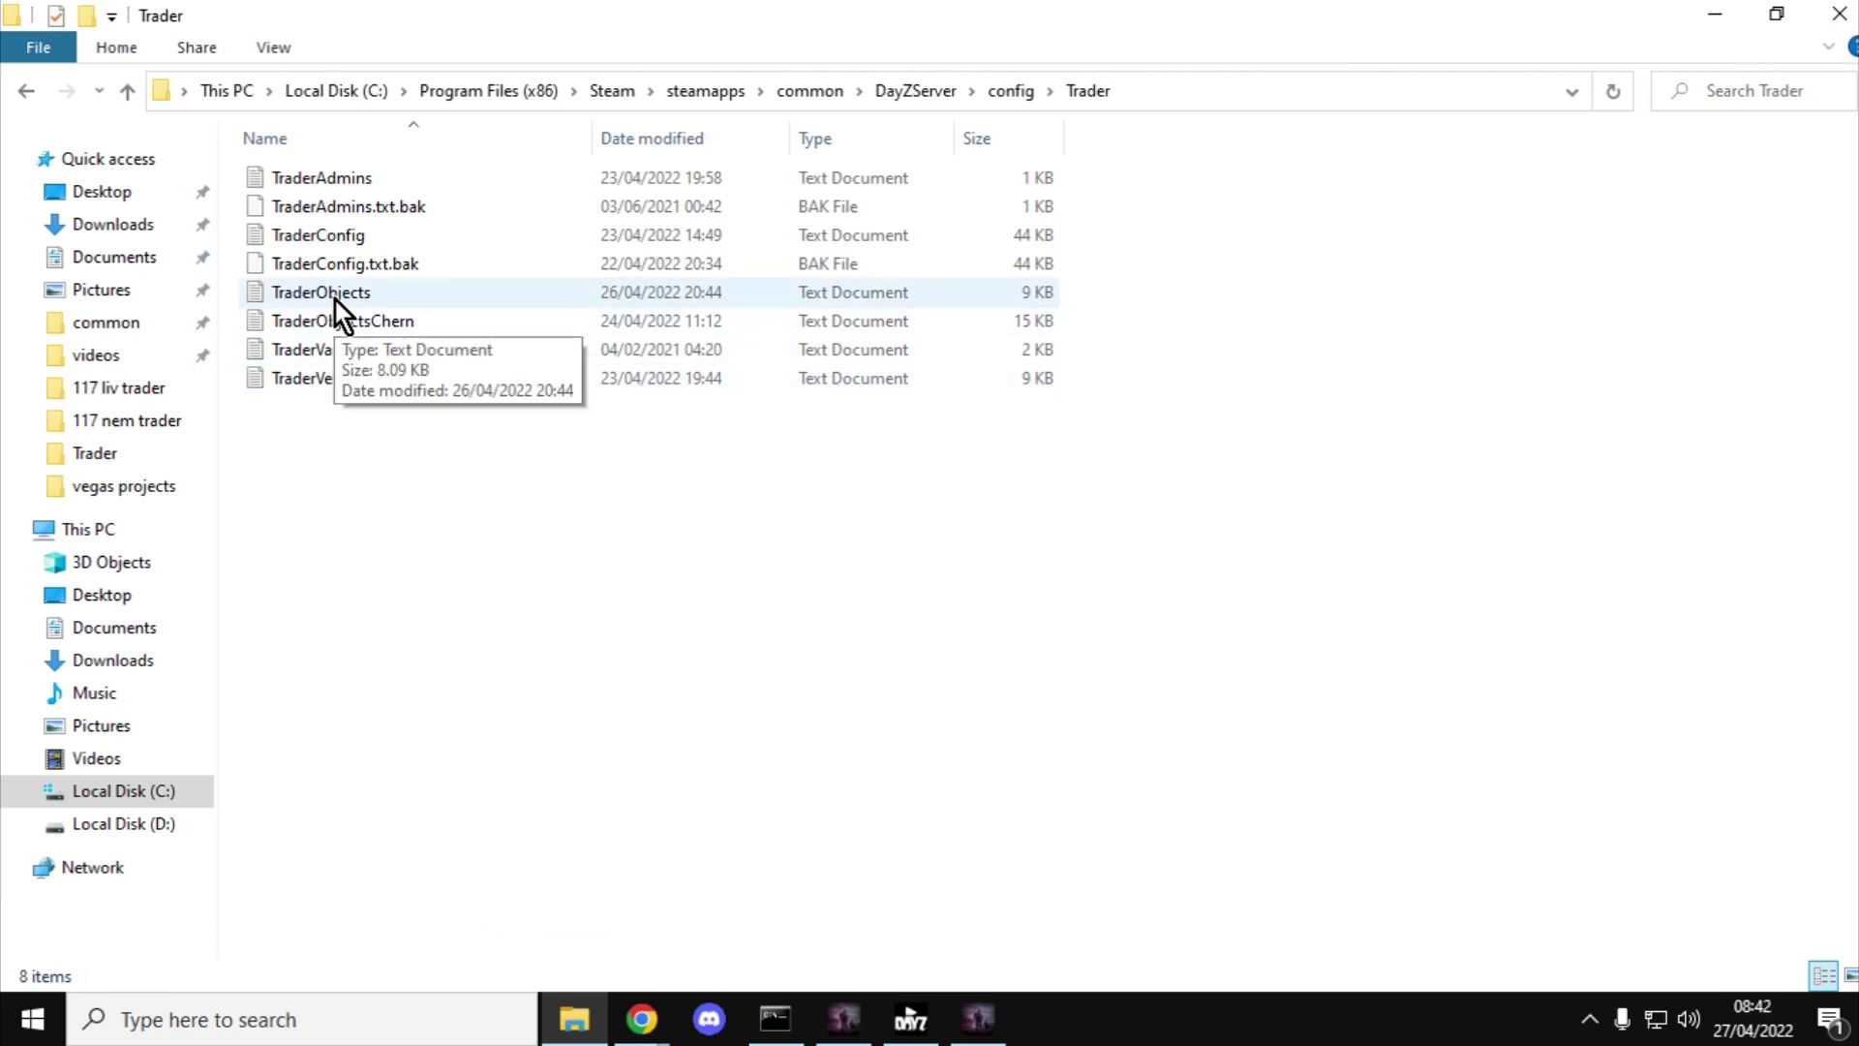
- Switch to the DayZ game and set the server time to day with ZomBerry Admin Tools to view the camp in daylight
click(992, 1021)
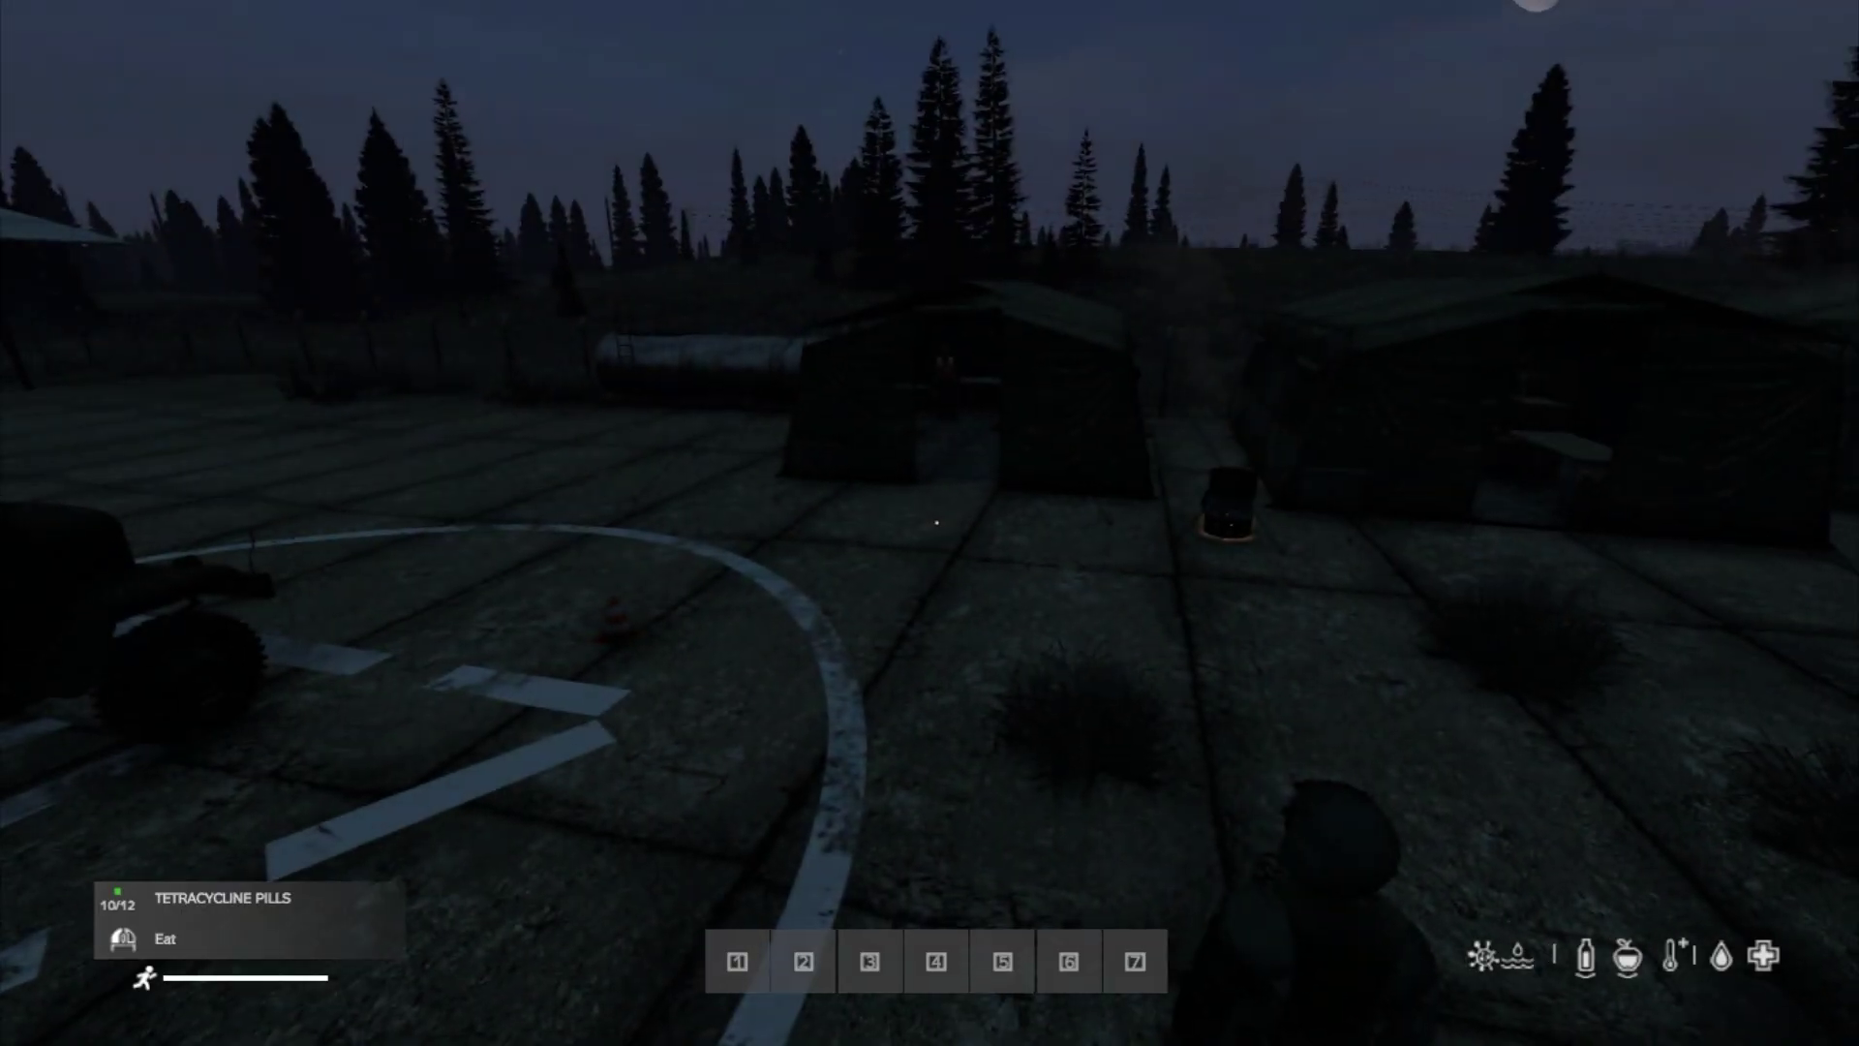
key(m)
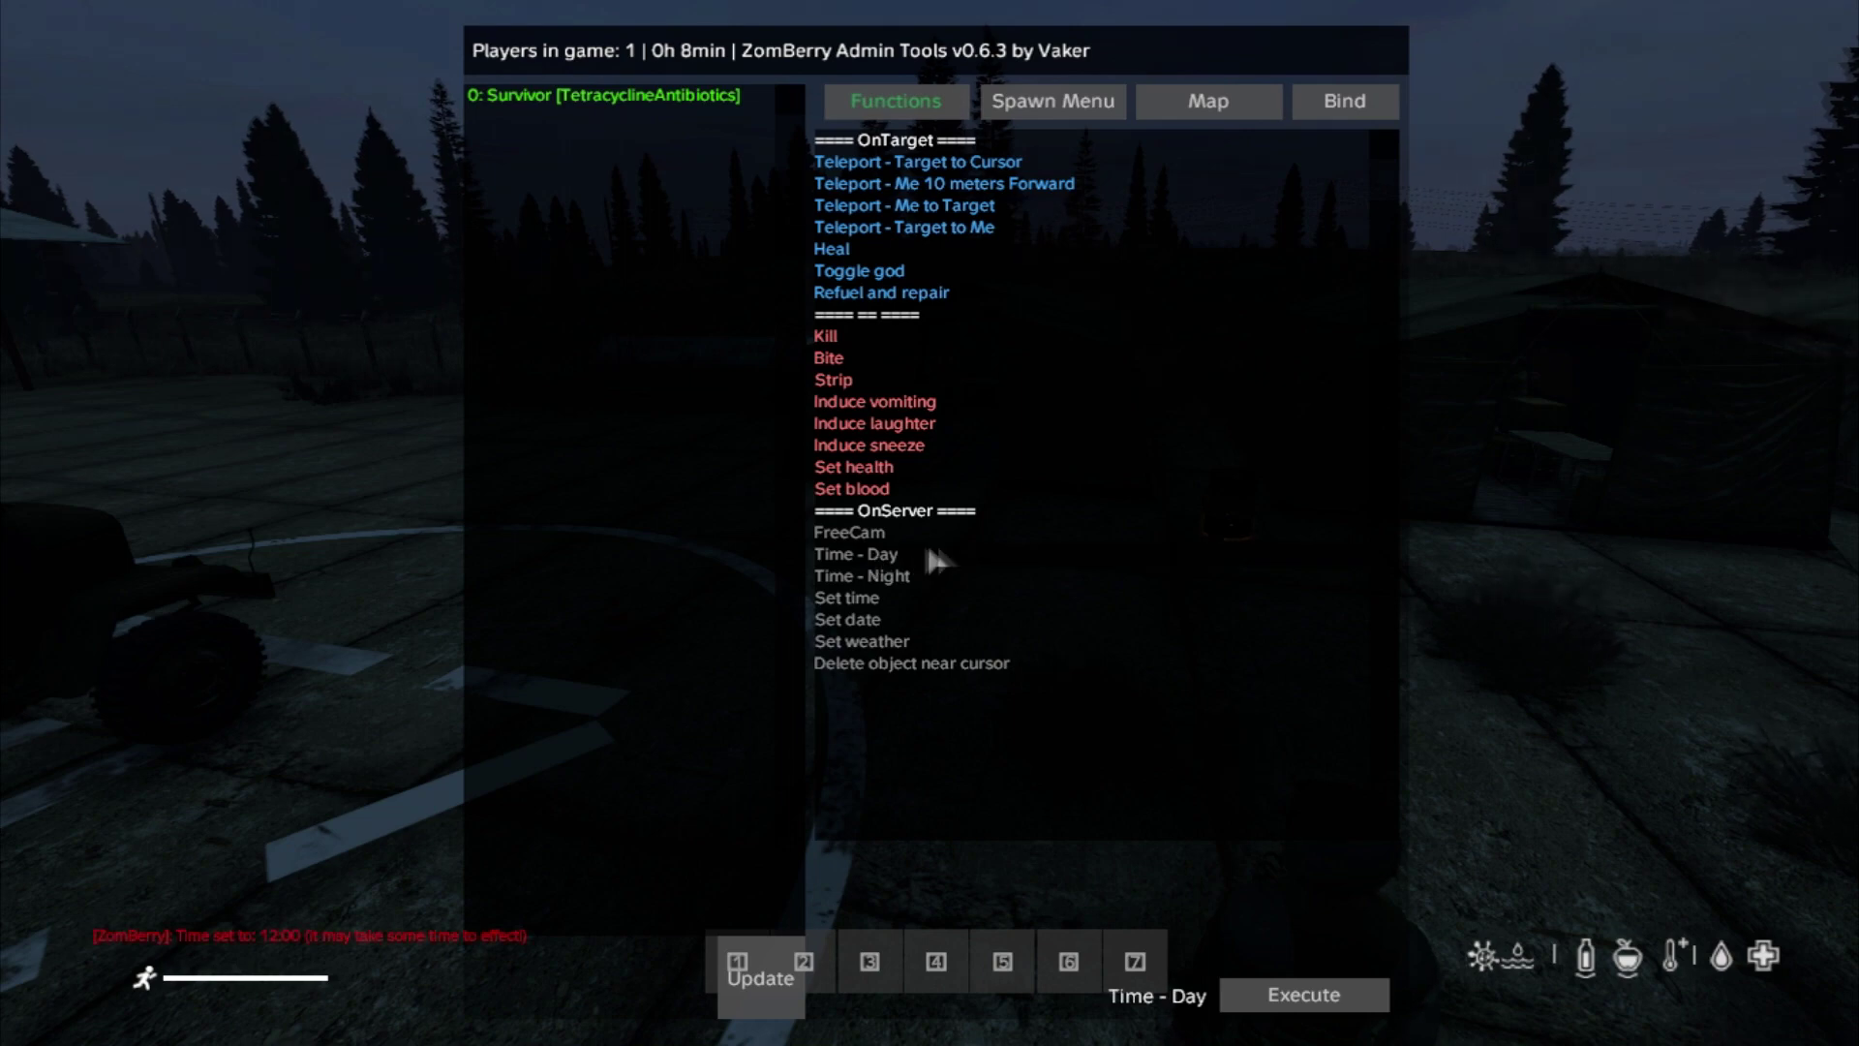
key(m)
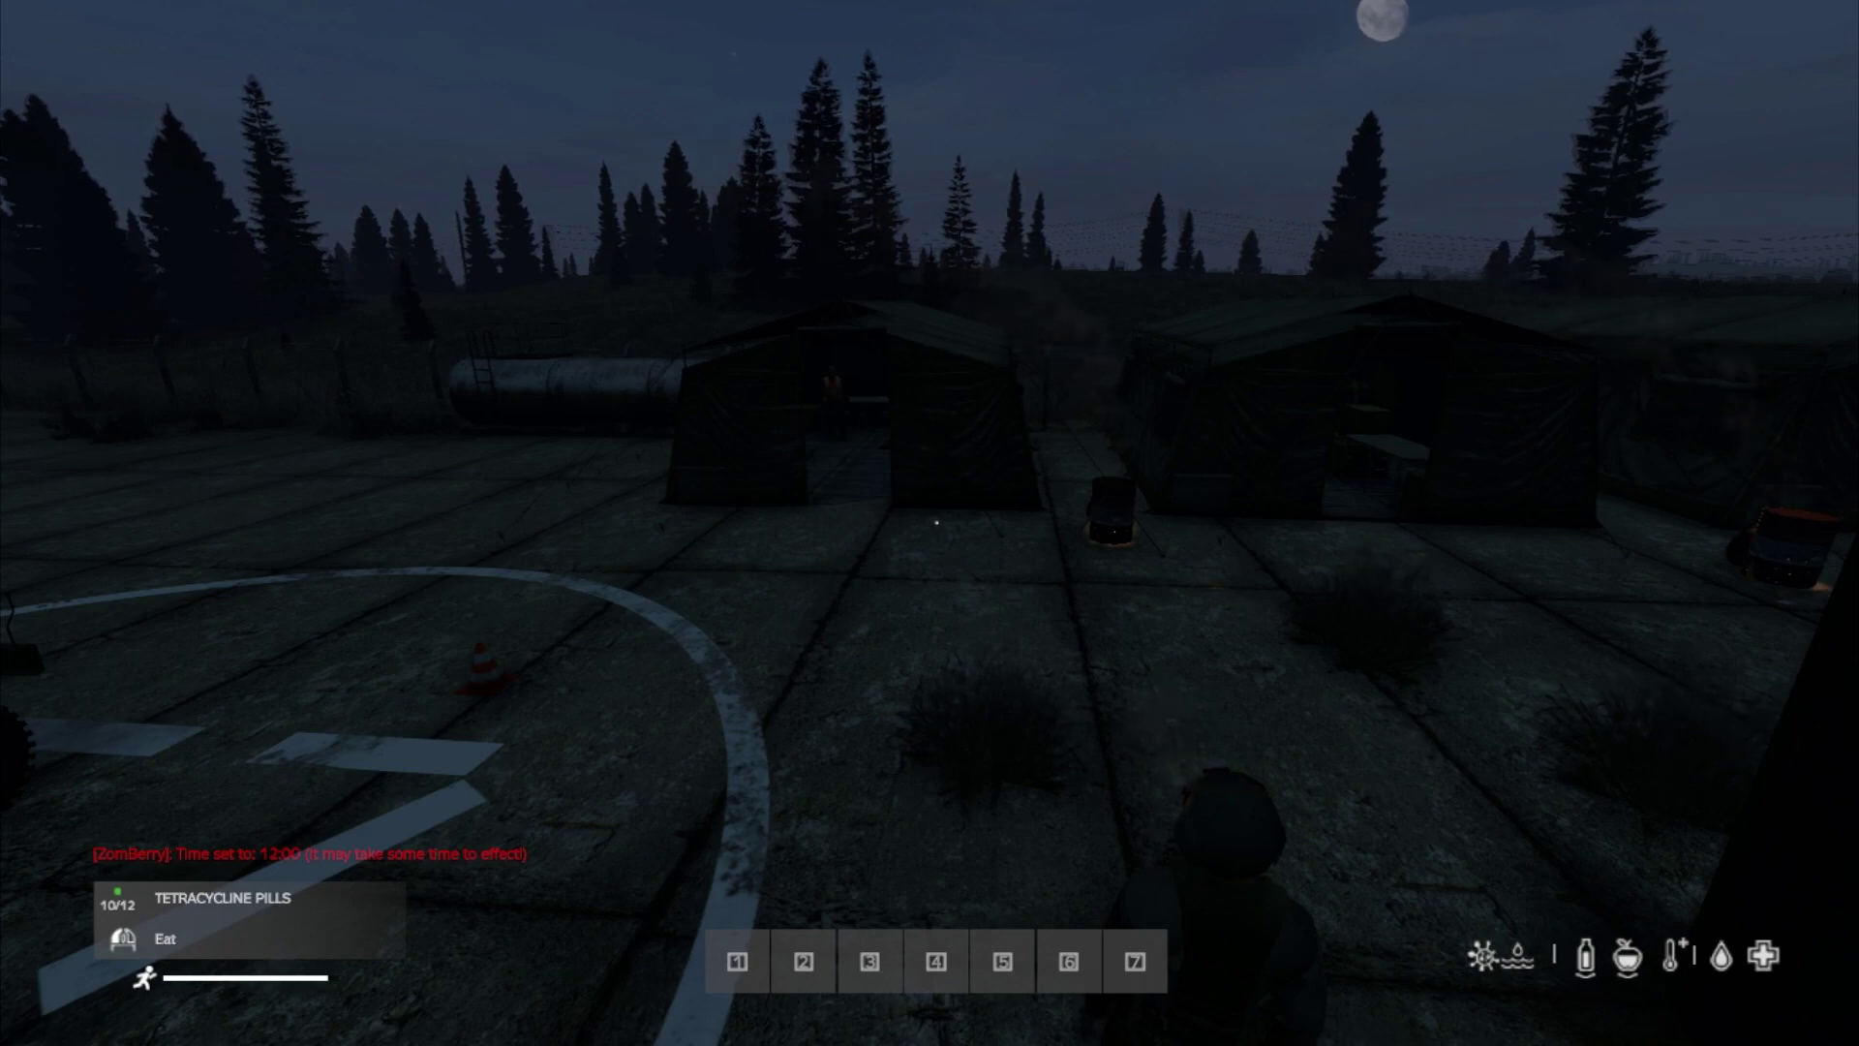
key(d)
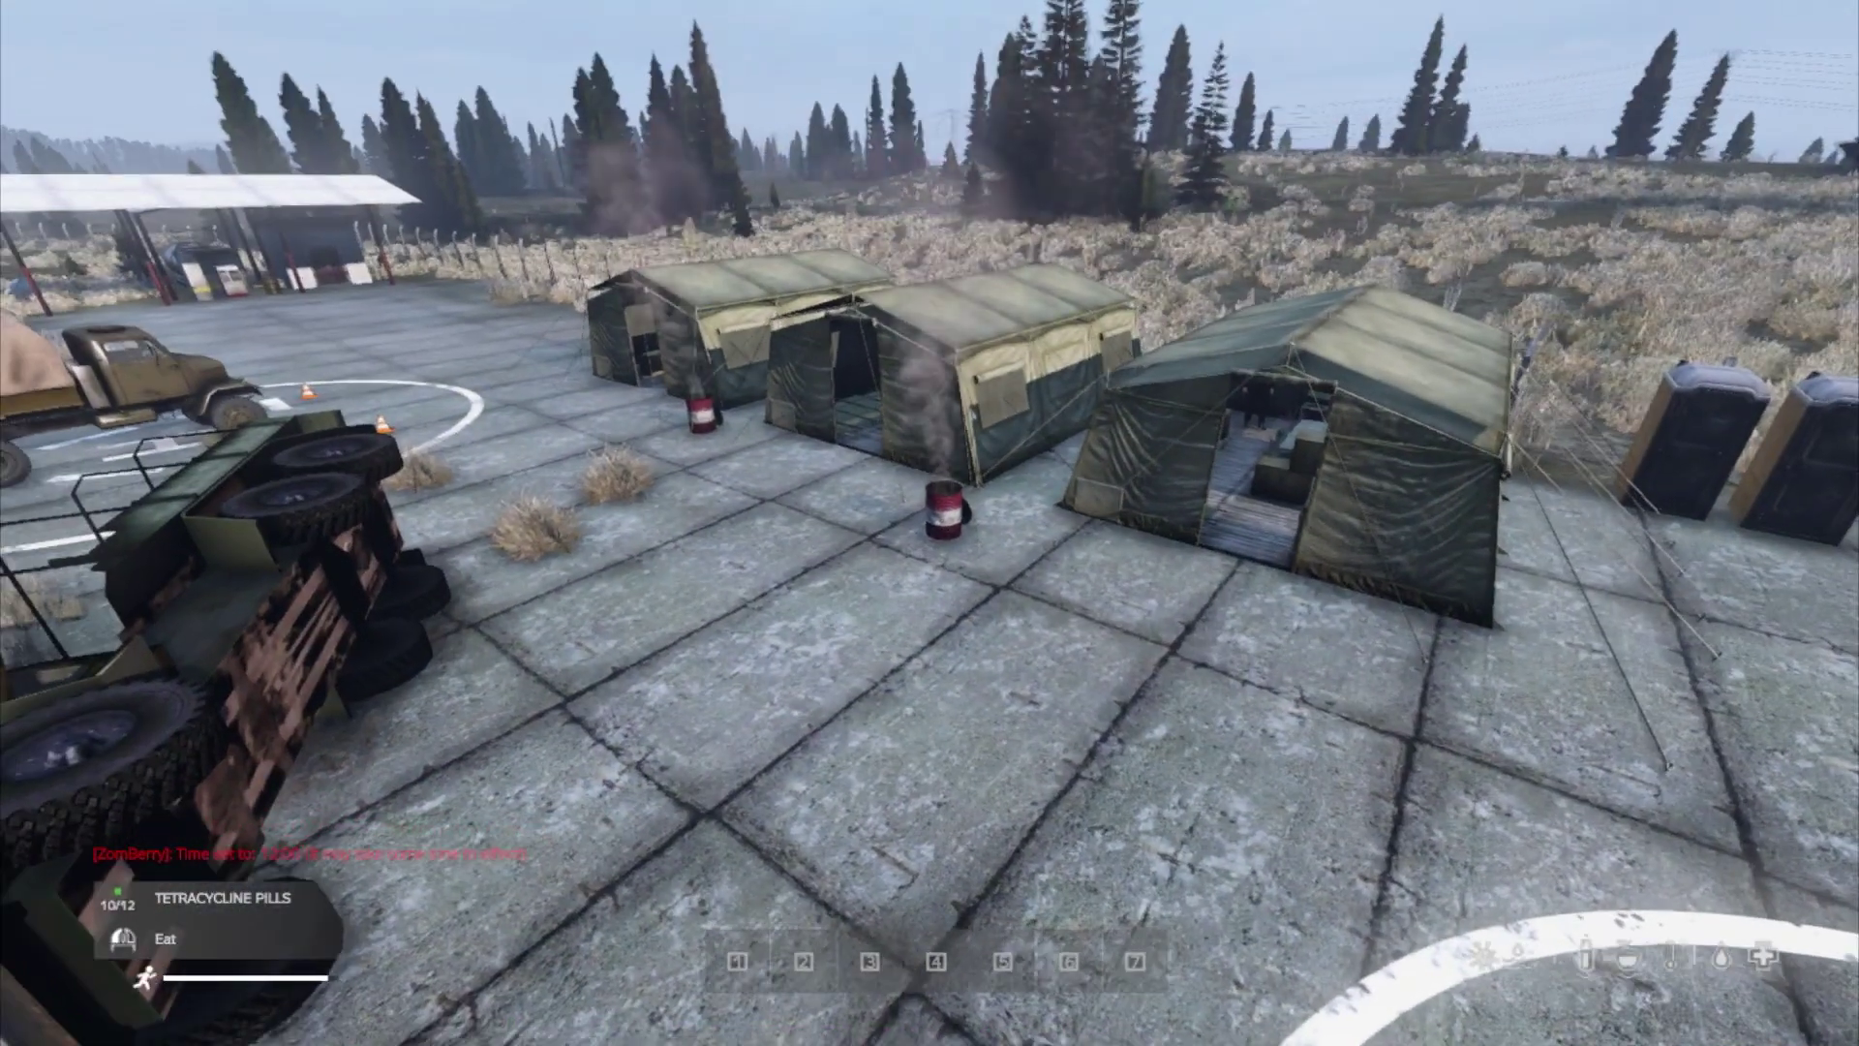
- Toggle FreeCam in ZomBerry Admin Tools to return to the player body, and walk into the tent up to the clothing trader
key(m)
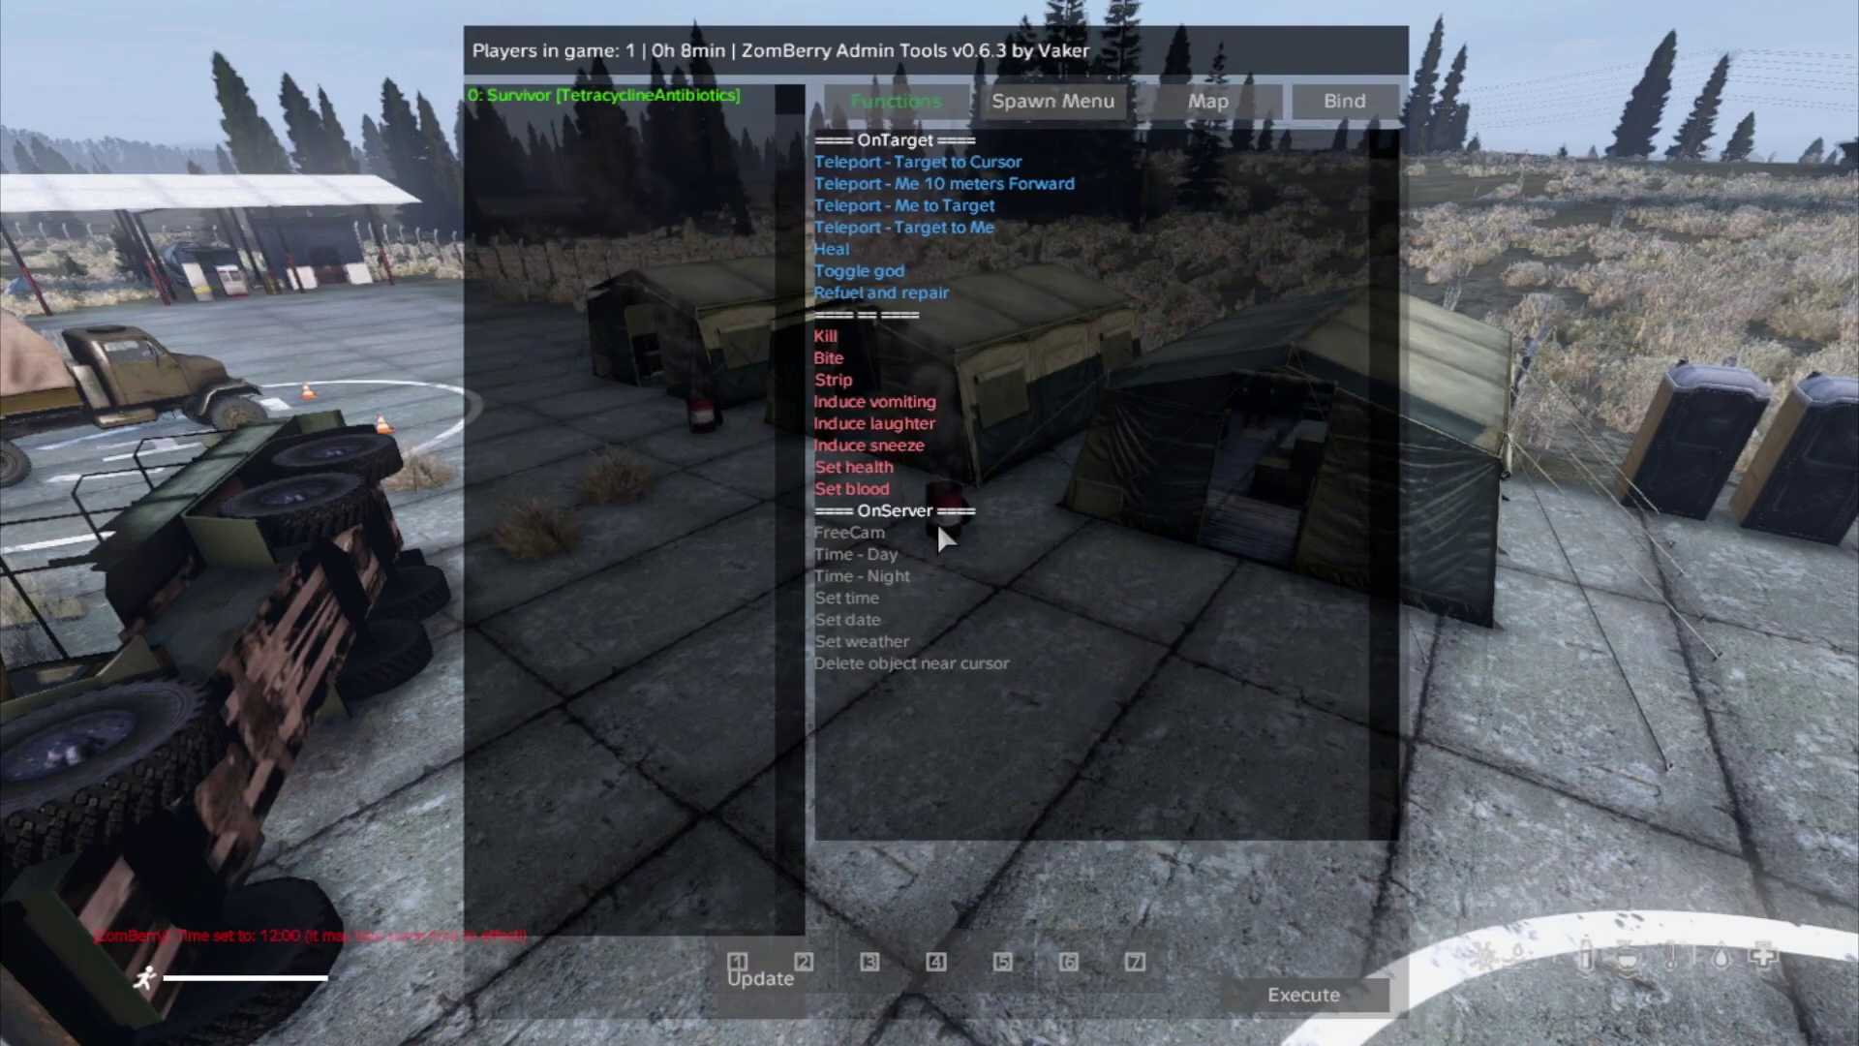
double_click(858, 532)
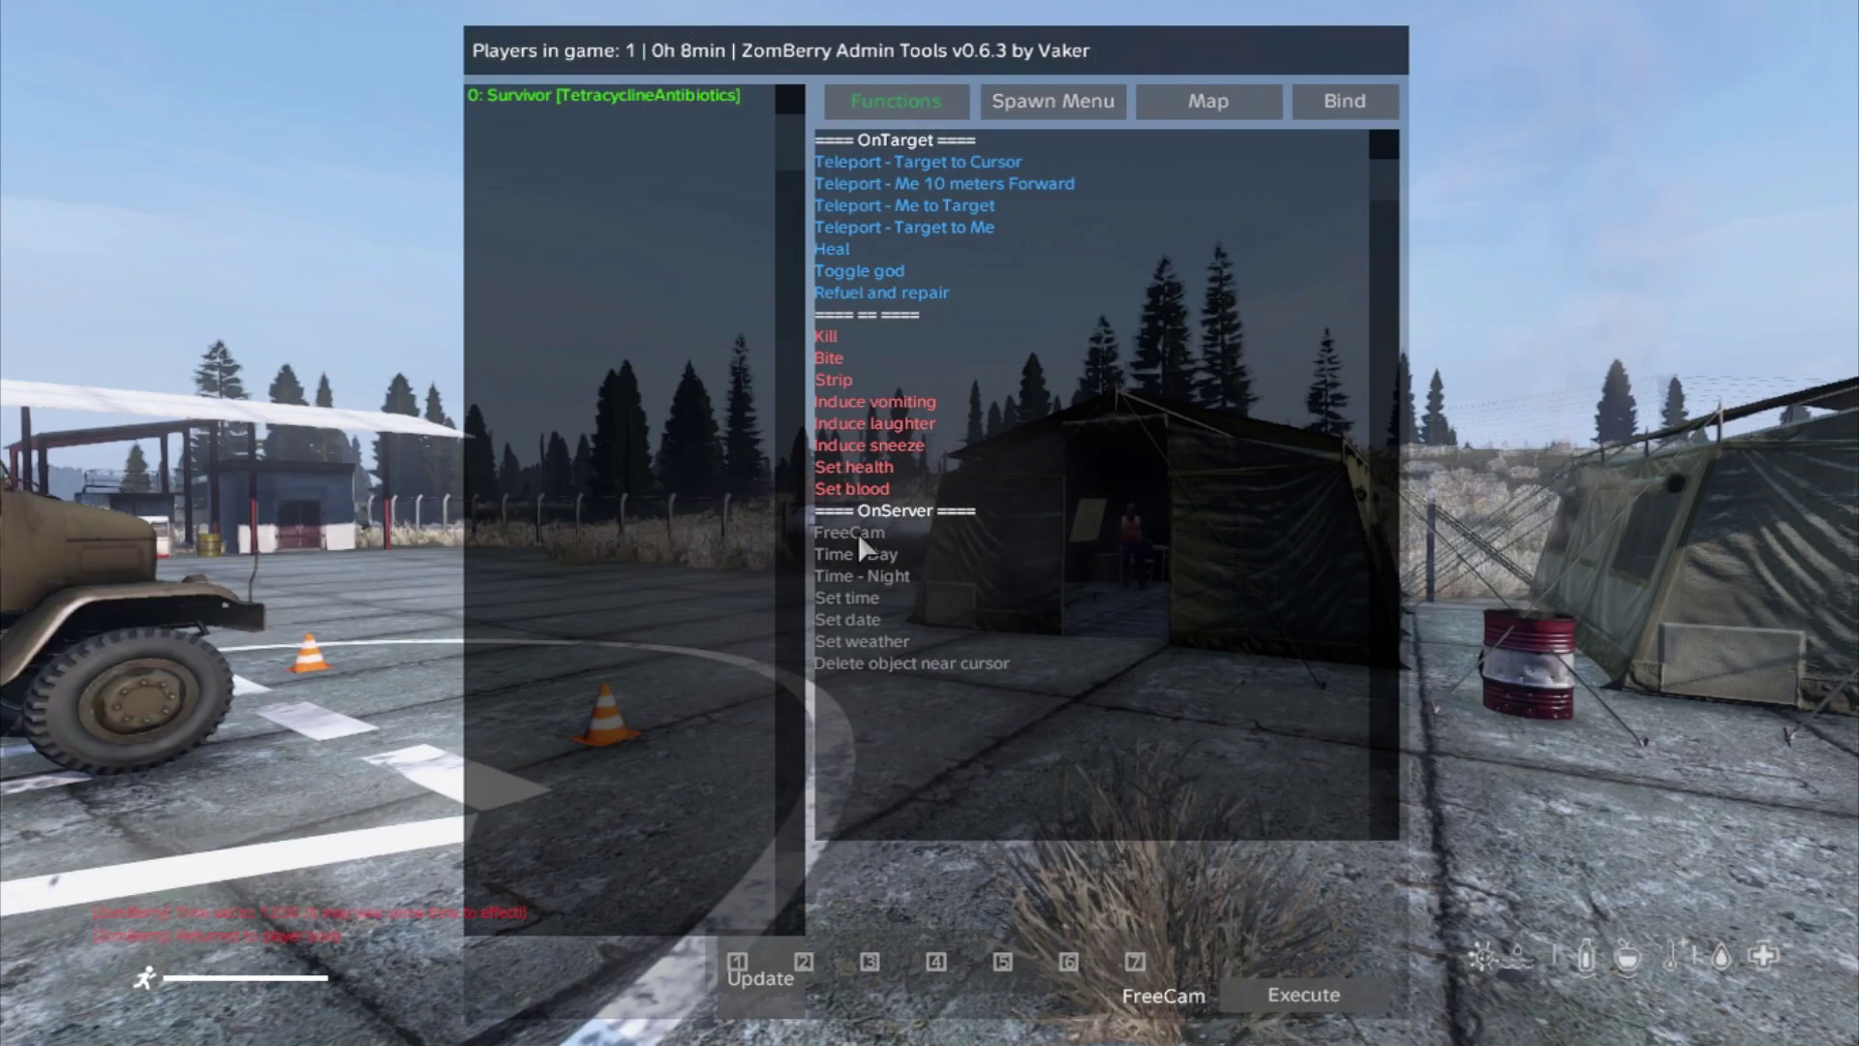
key(m)
key(w)
key(w)
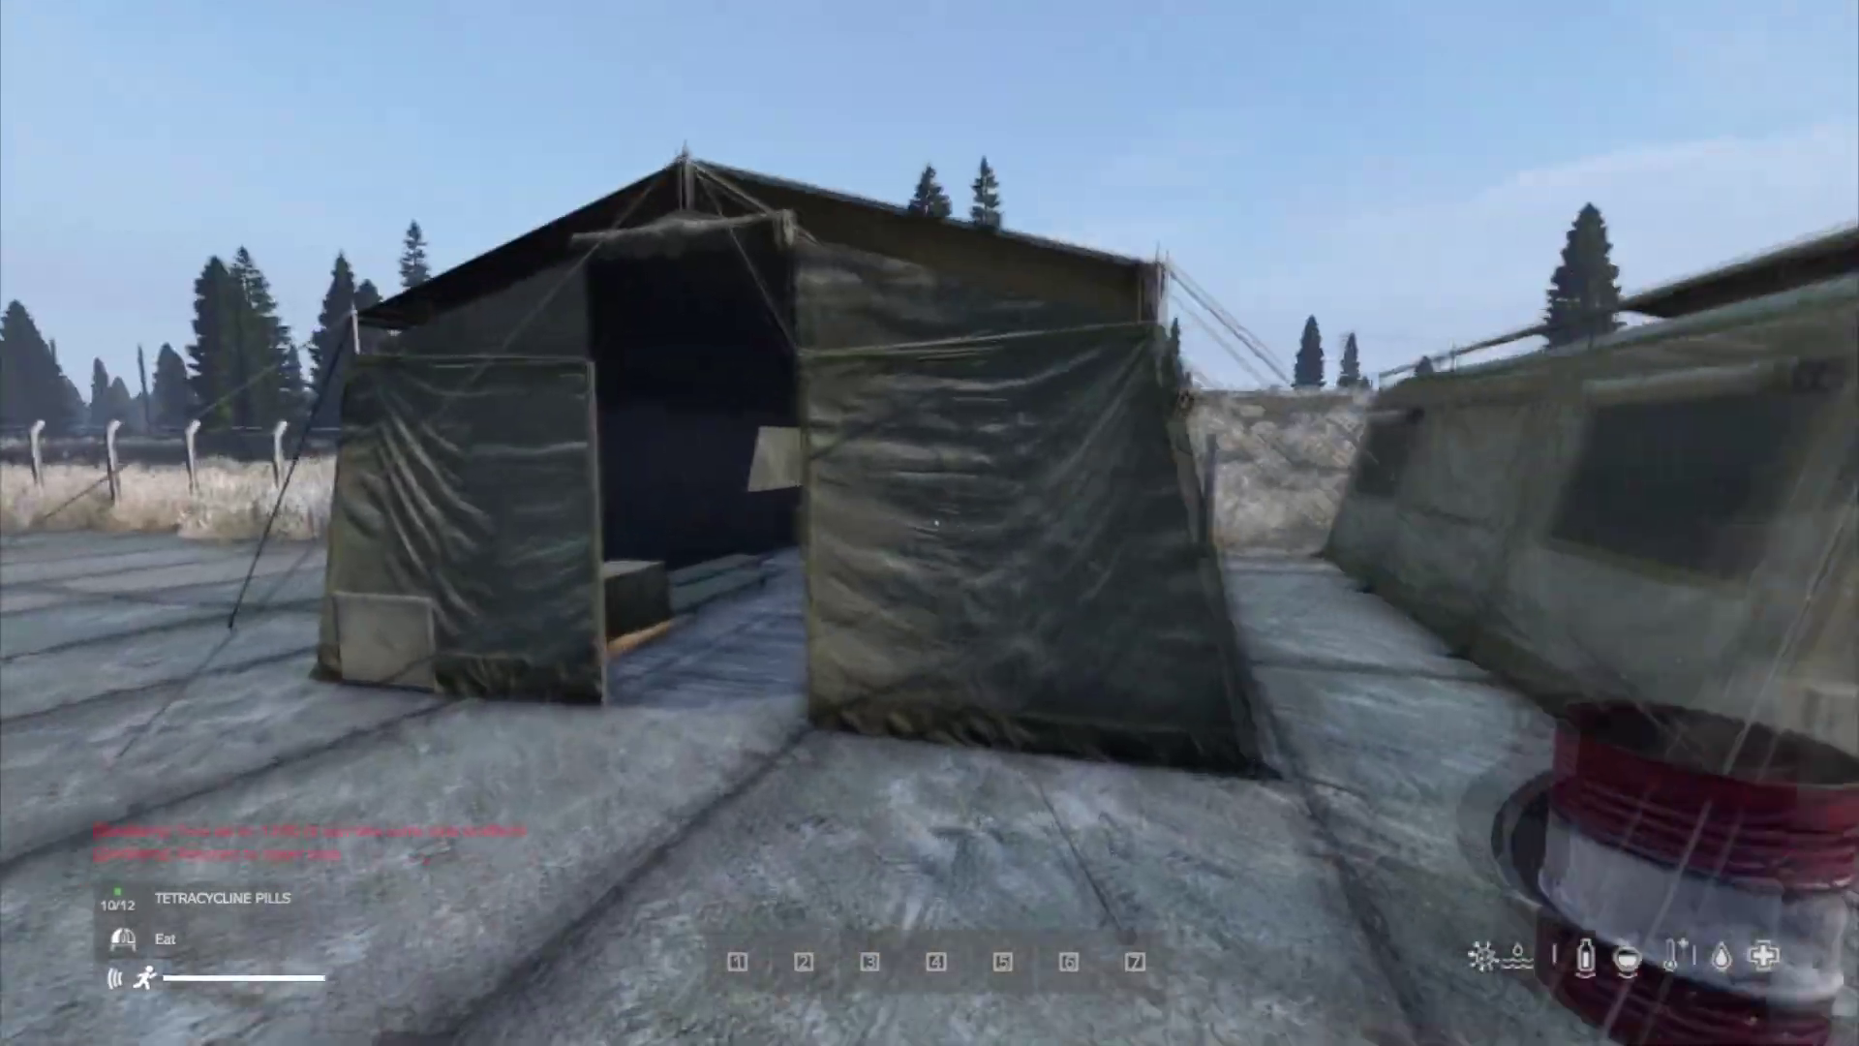
key(w)
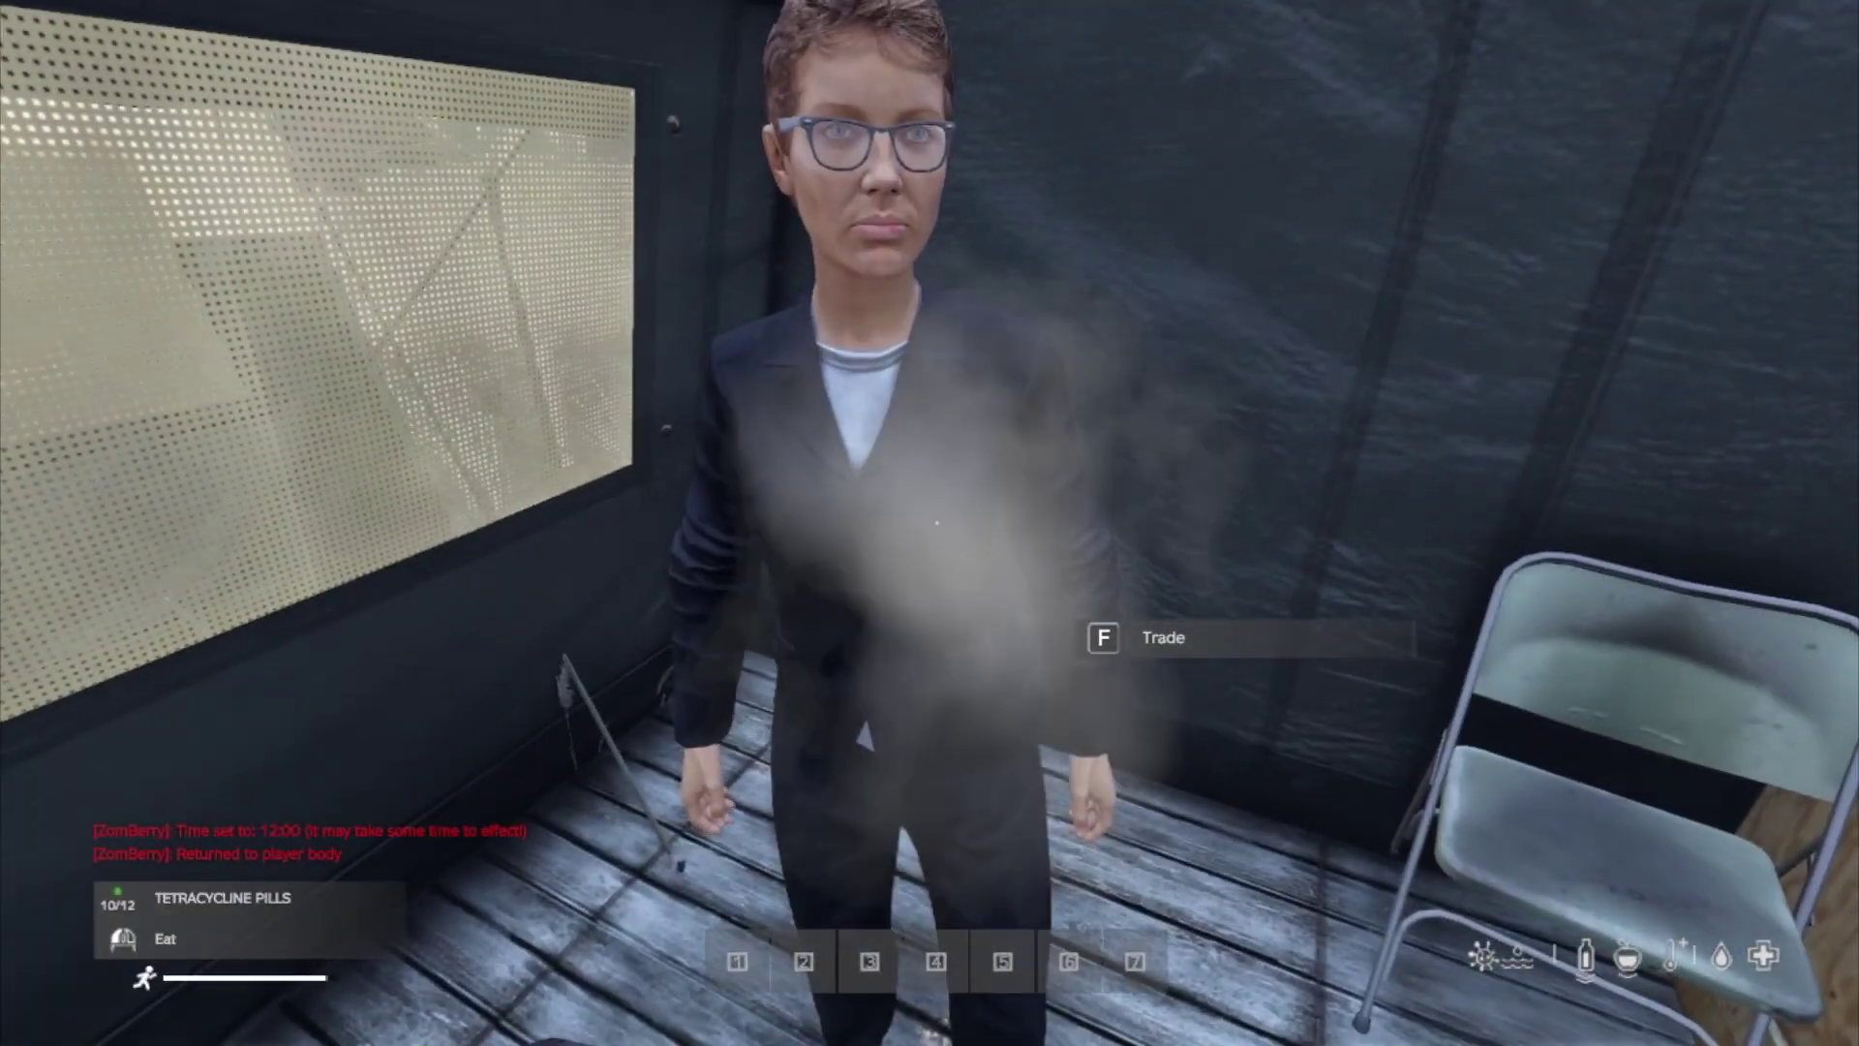
- Open trading with the Clothing Trader, browse the Bags category down to the Assault Backpacks, and close the trade window
key(f)
click(326, 115)
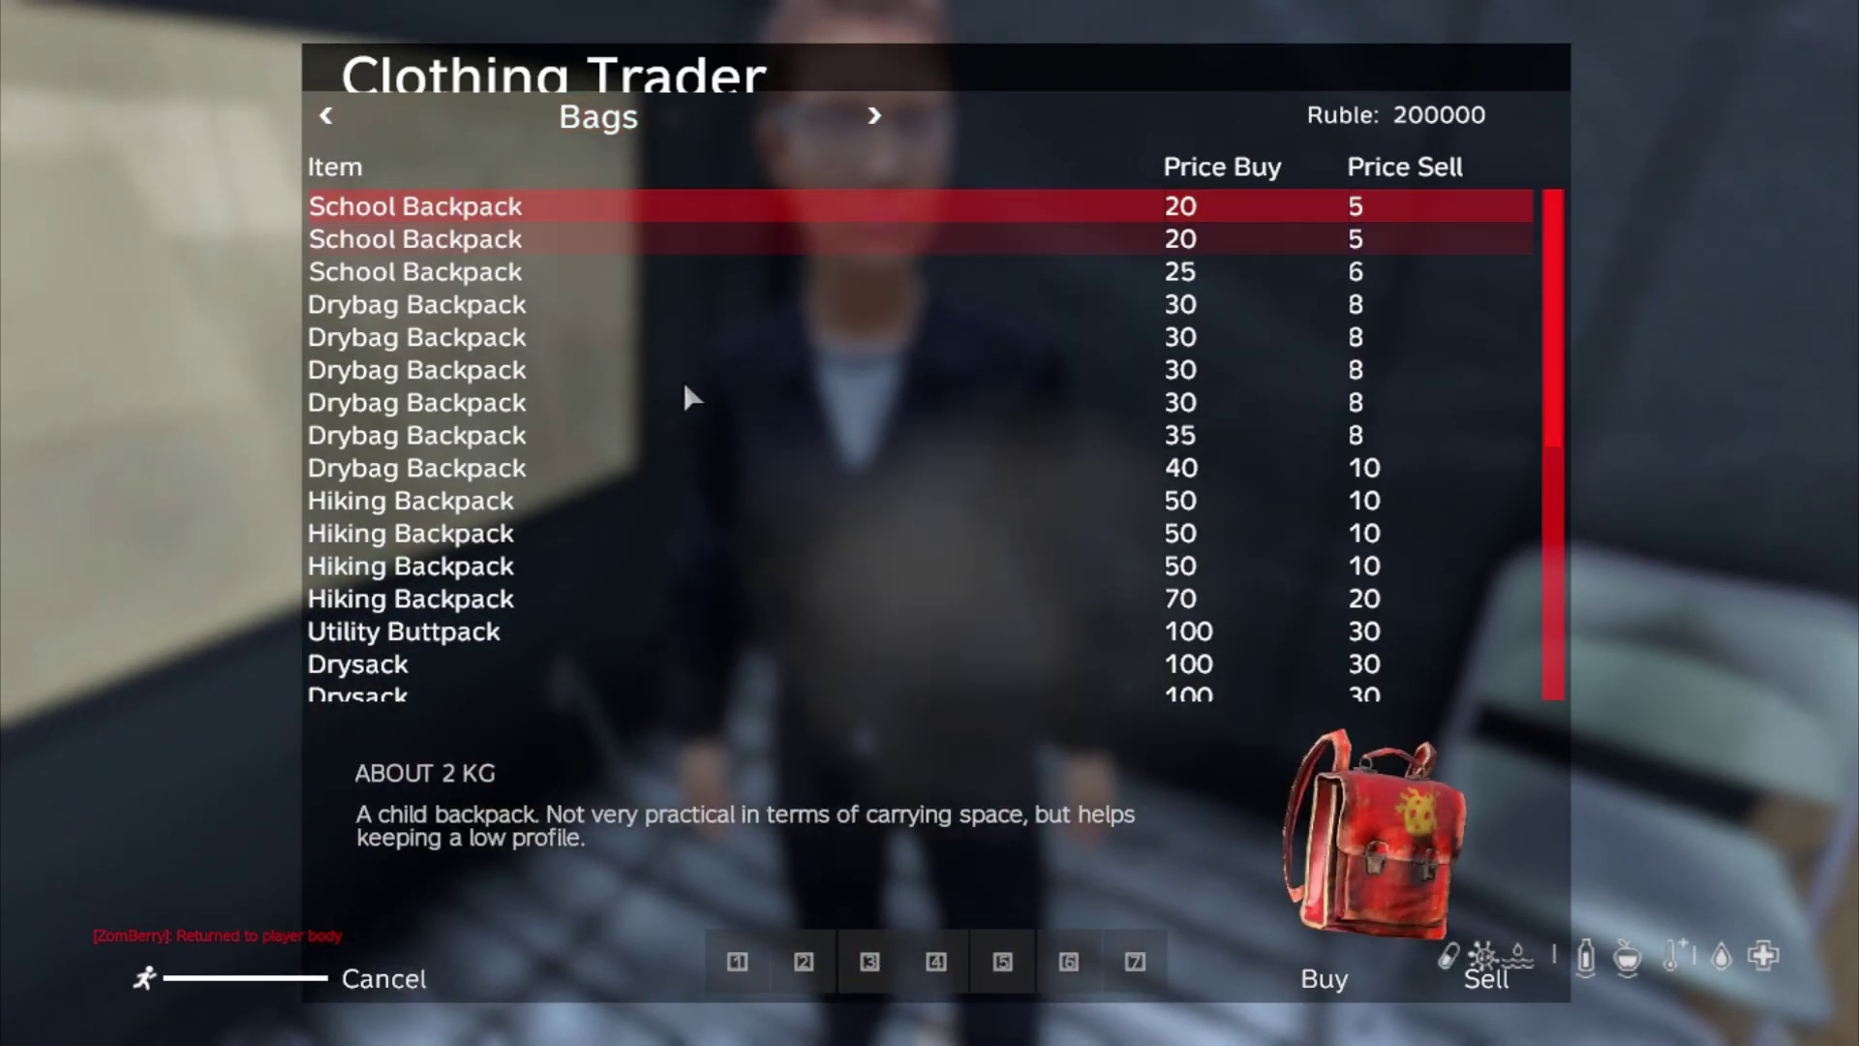
key(Down)
key(Down)
key(Down)
key(Down)
key(Down)
key(Down)
key(Down)
key(Down)
key(Down)
key(Down)
key(Down)
key(Down)
key(Down)
key(Down)
key(Down)
key(Down)
key(Down)
key(Down)
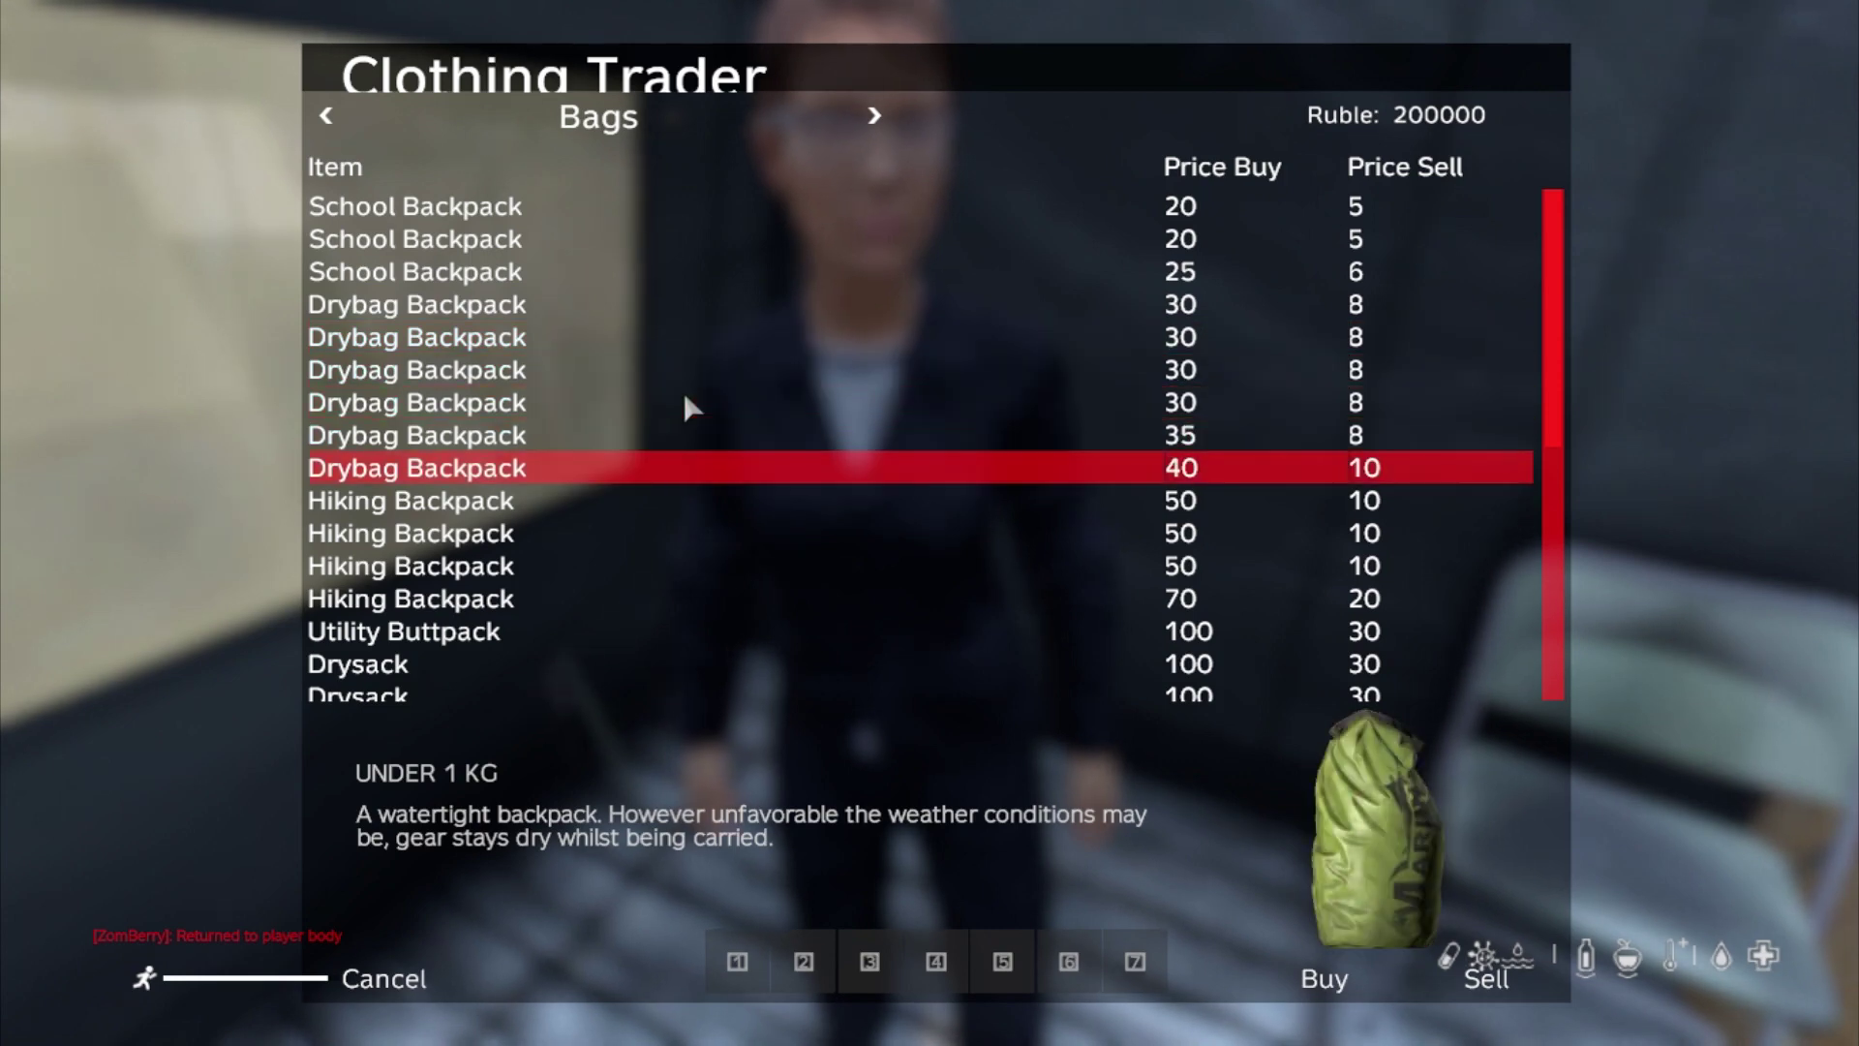
key(Down)
key(Down)
key(Down)
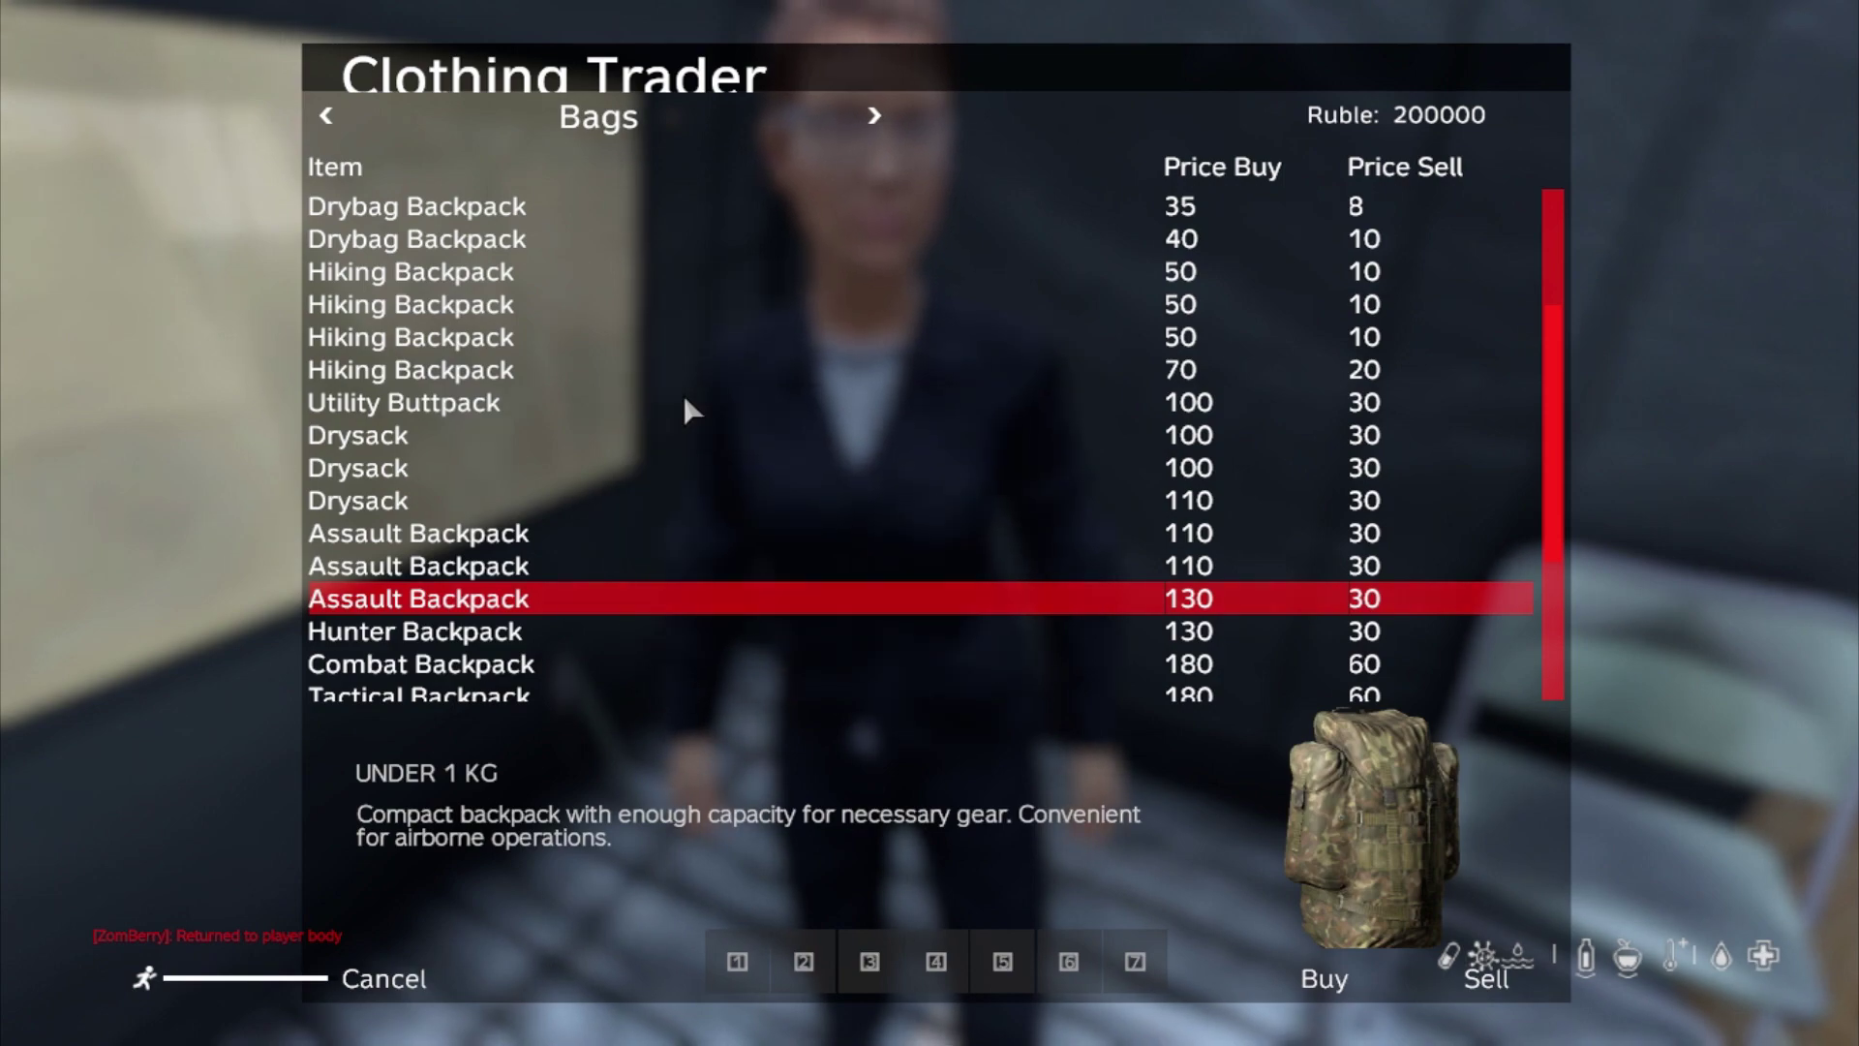
key(Escape)
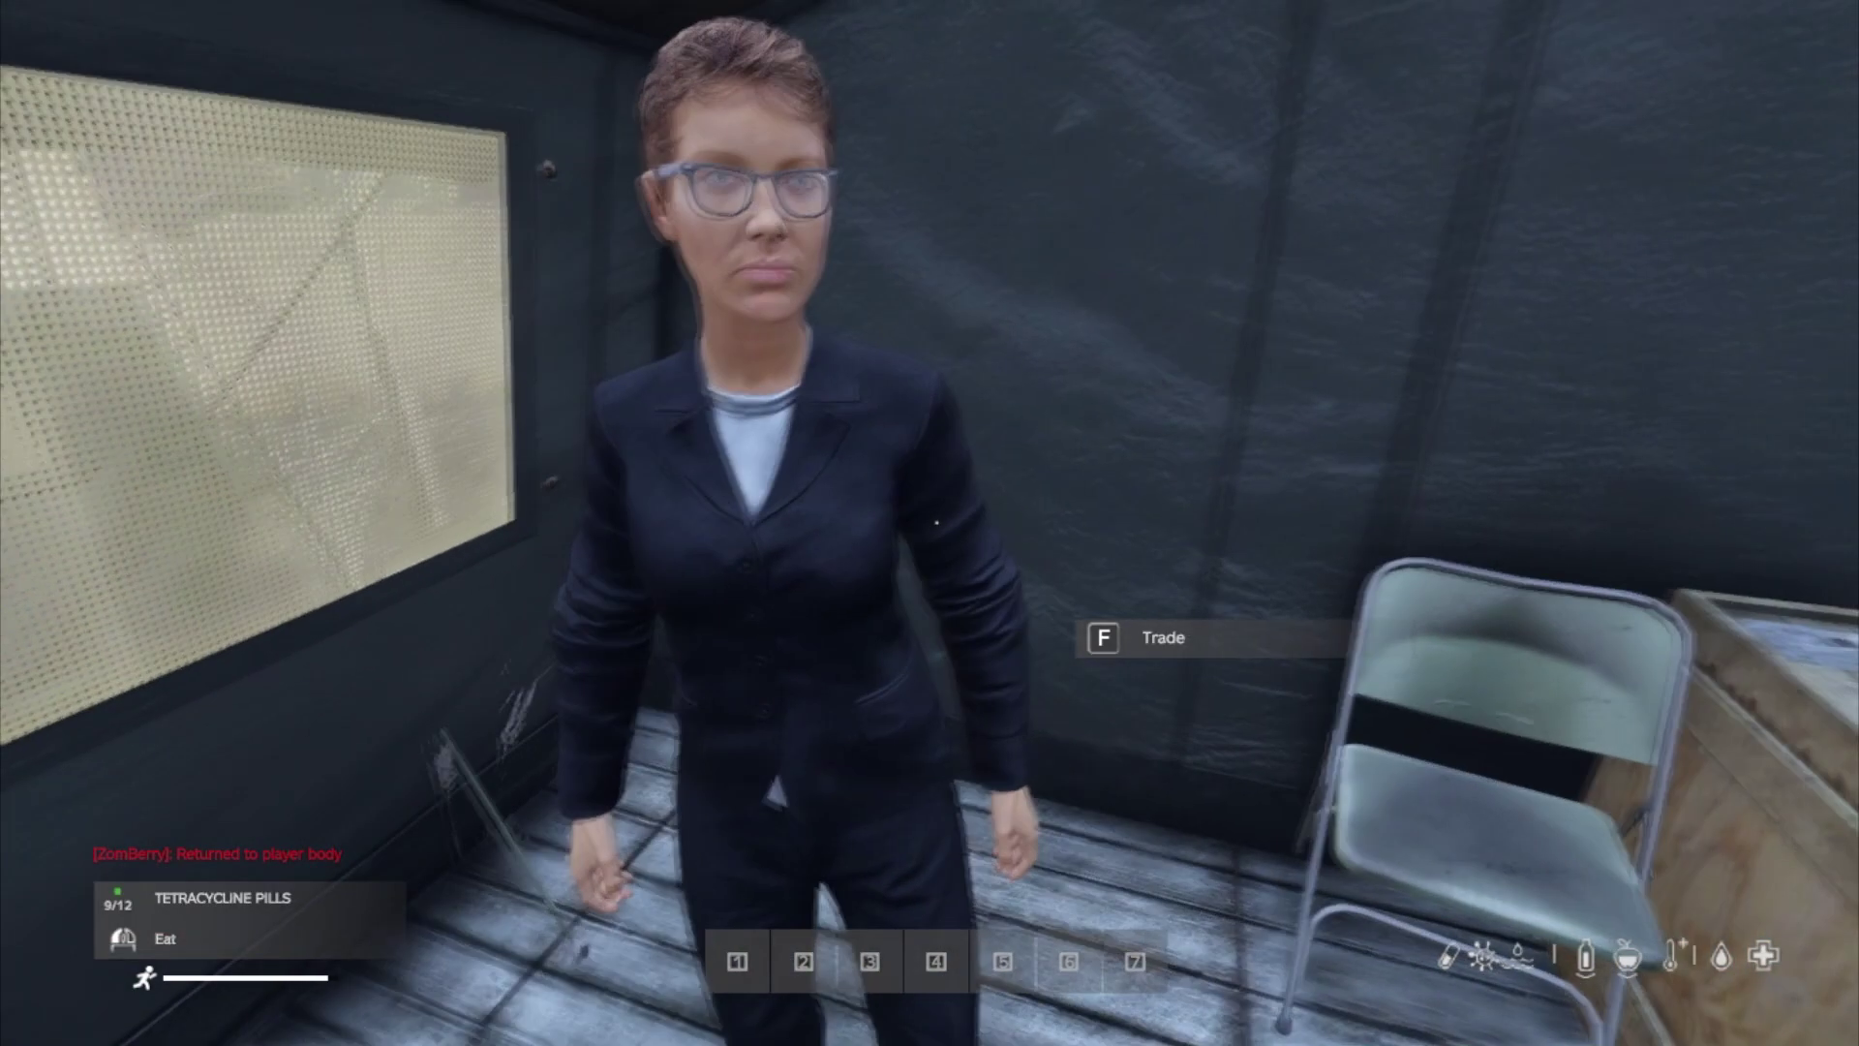
- Walk to the neighbouring tent and look at the military-dressed traders and furnishings inside
key(w)
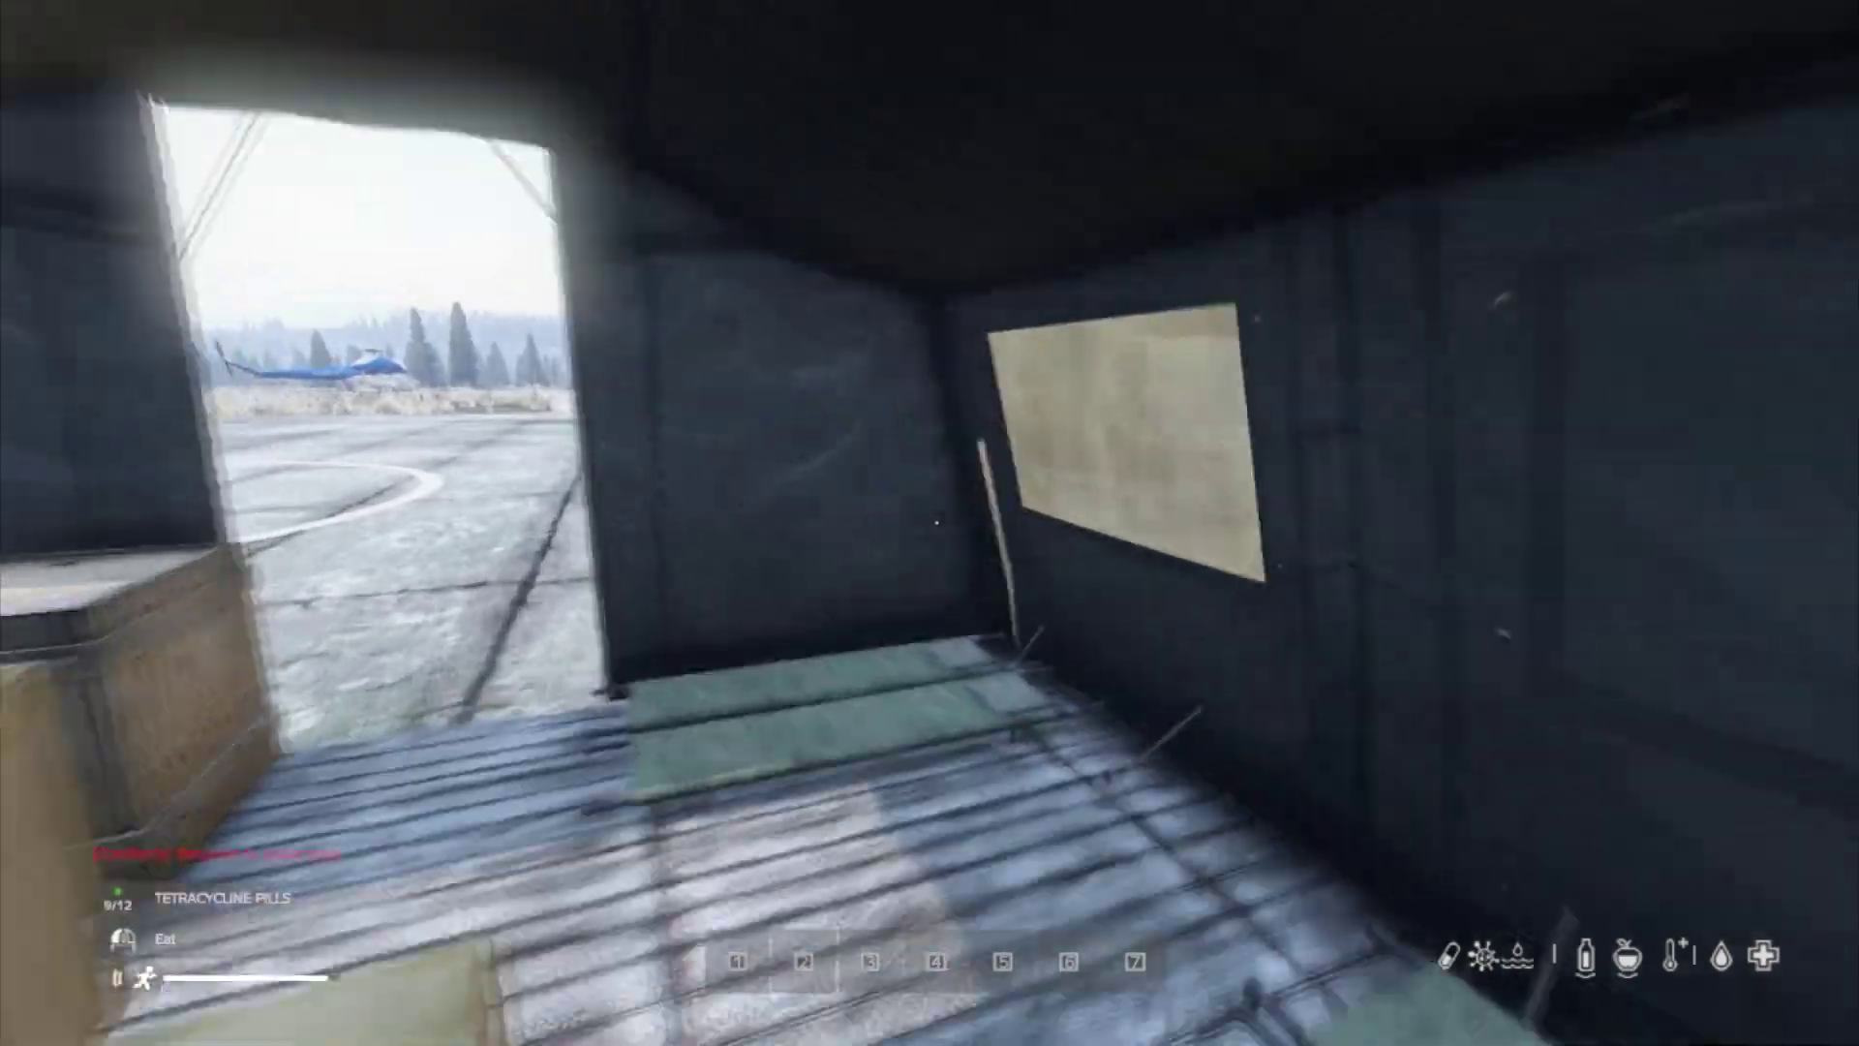
key(w)
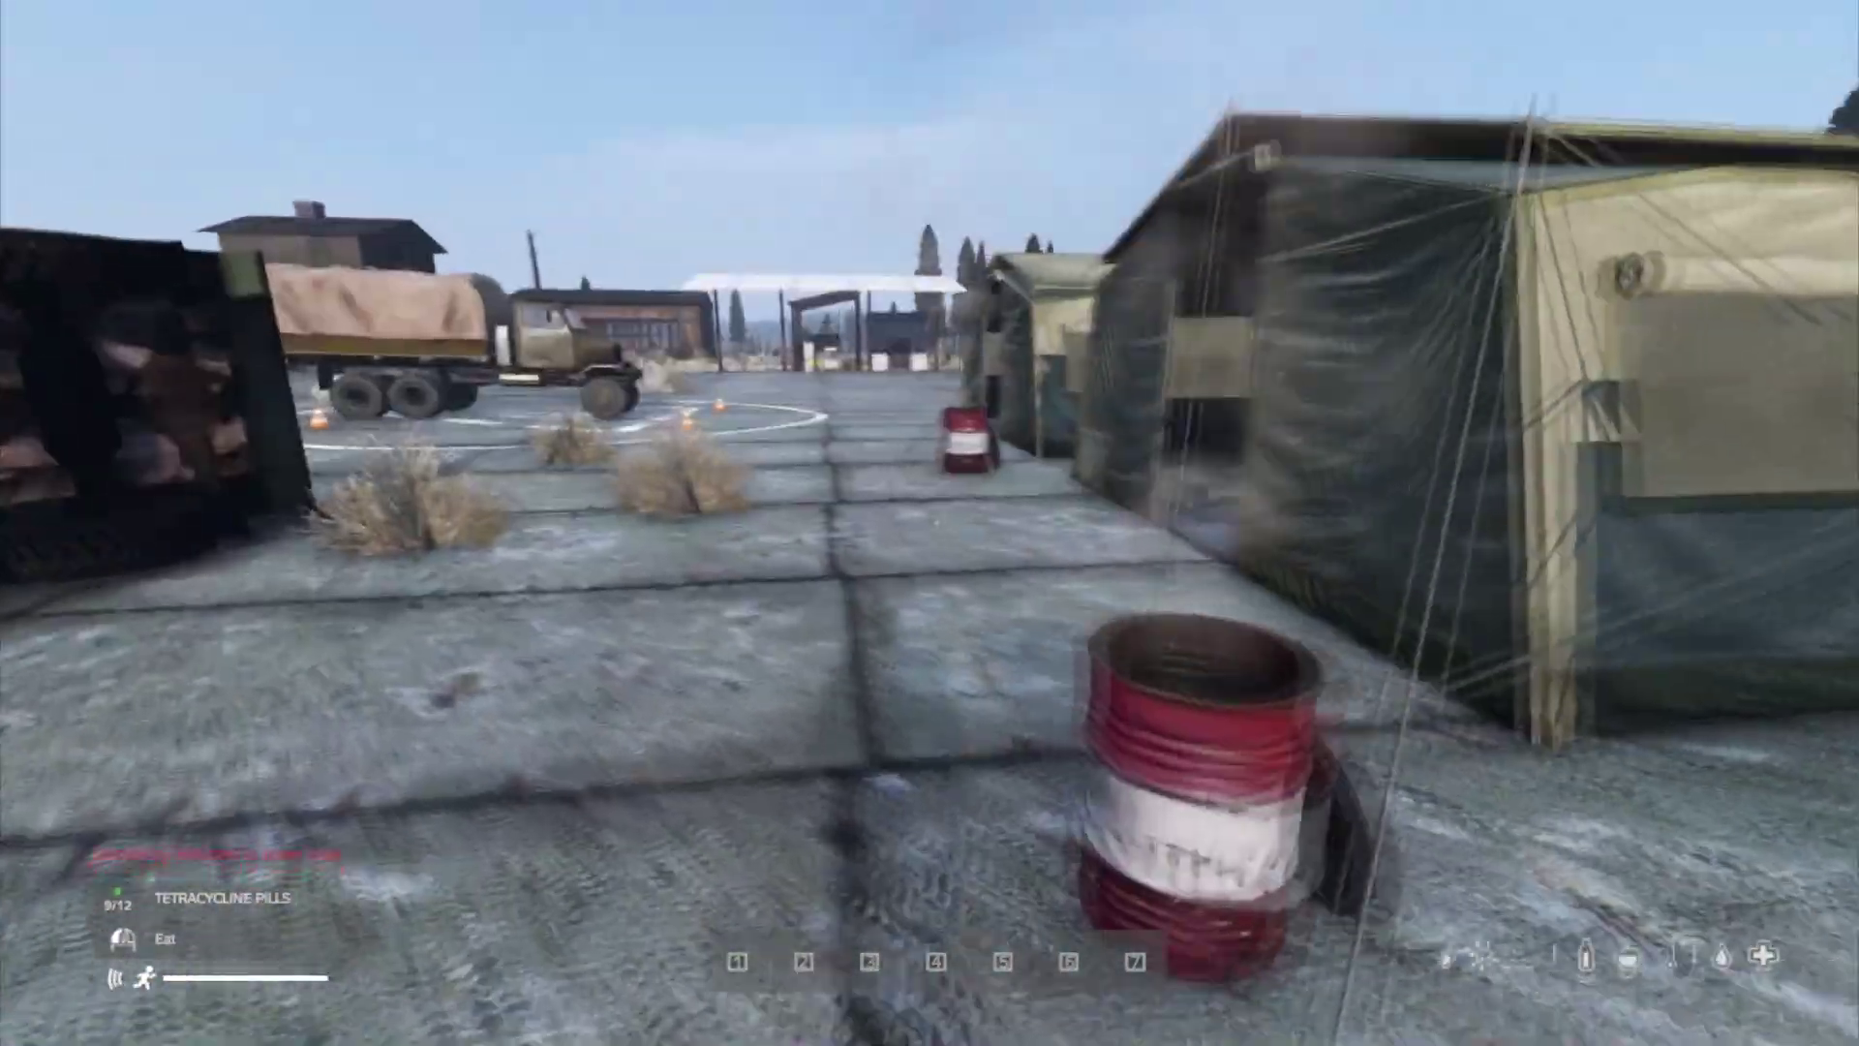
key(w)
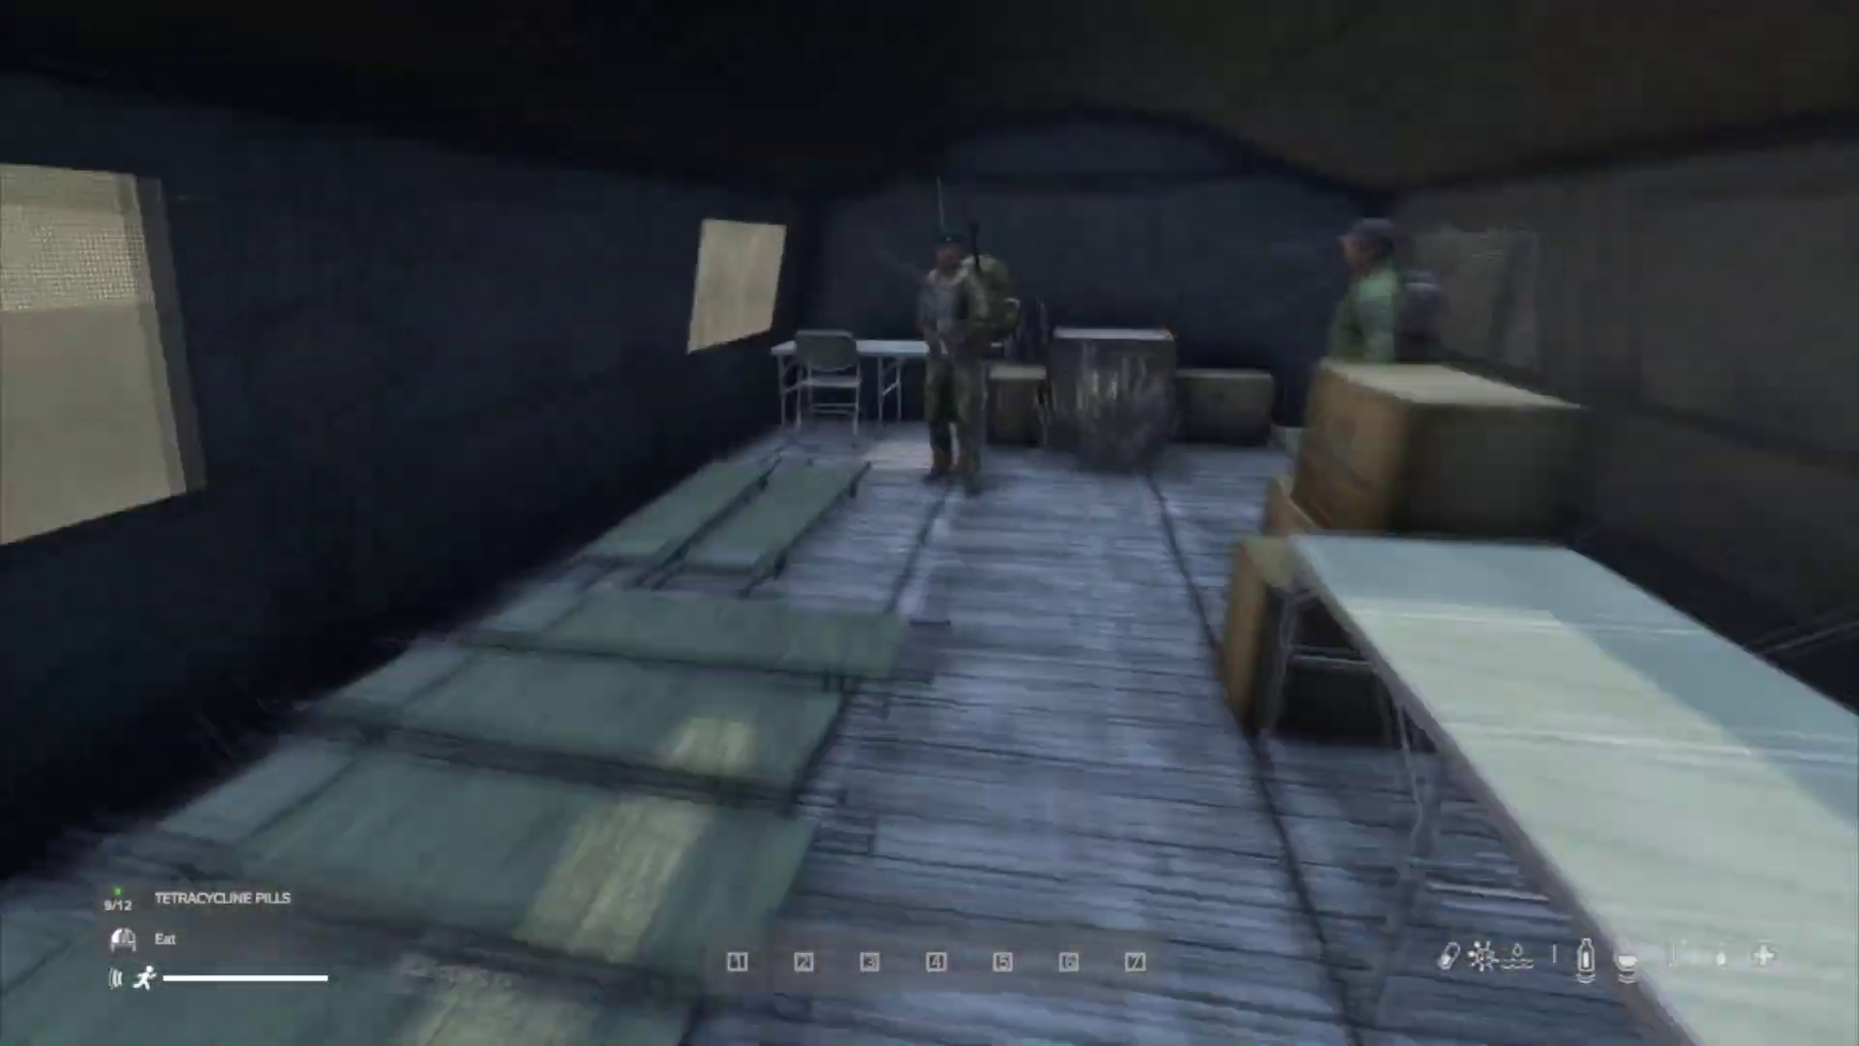
key(w)
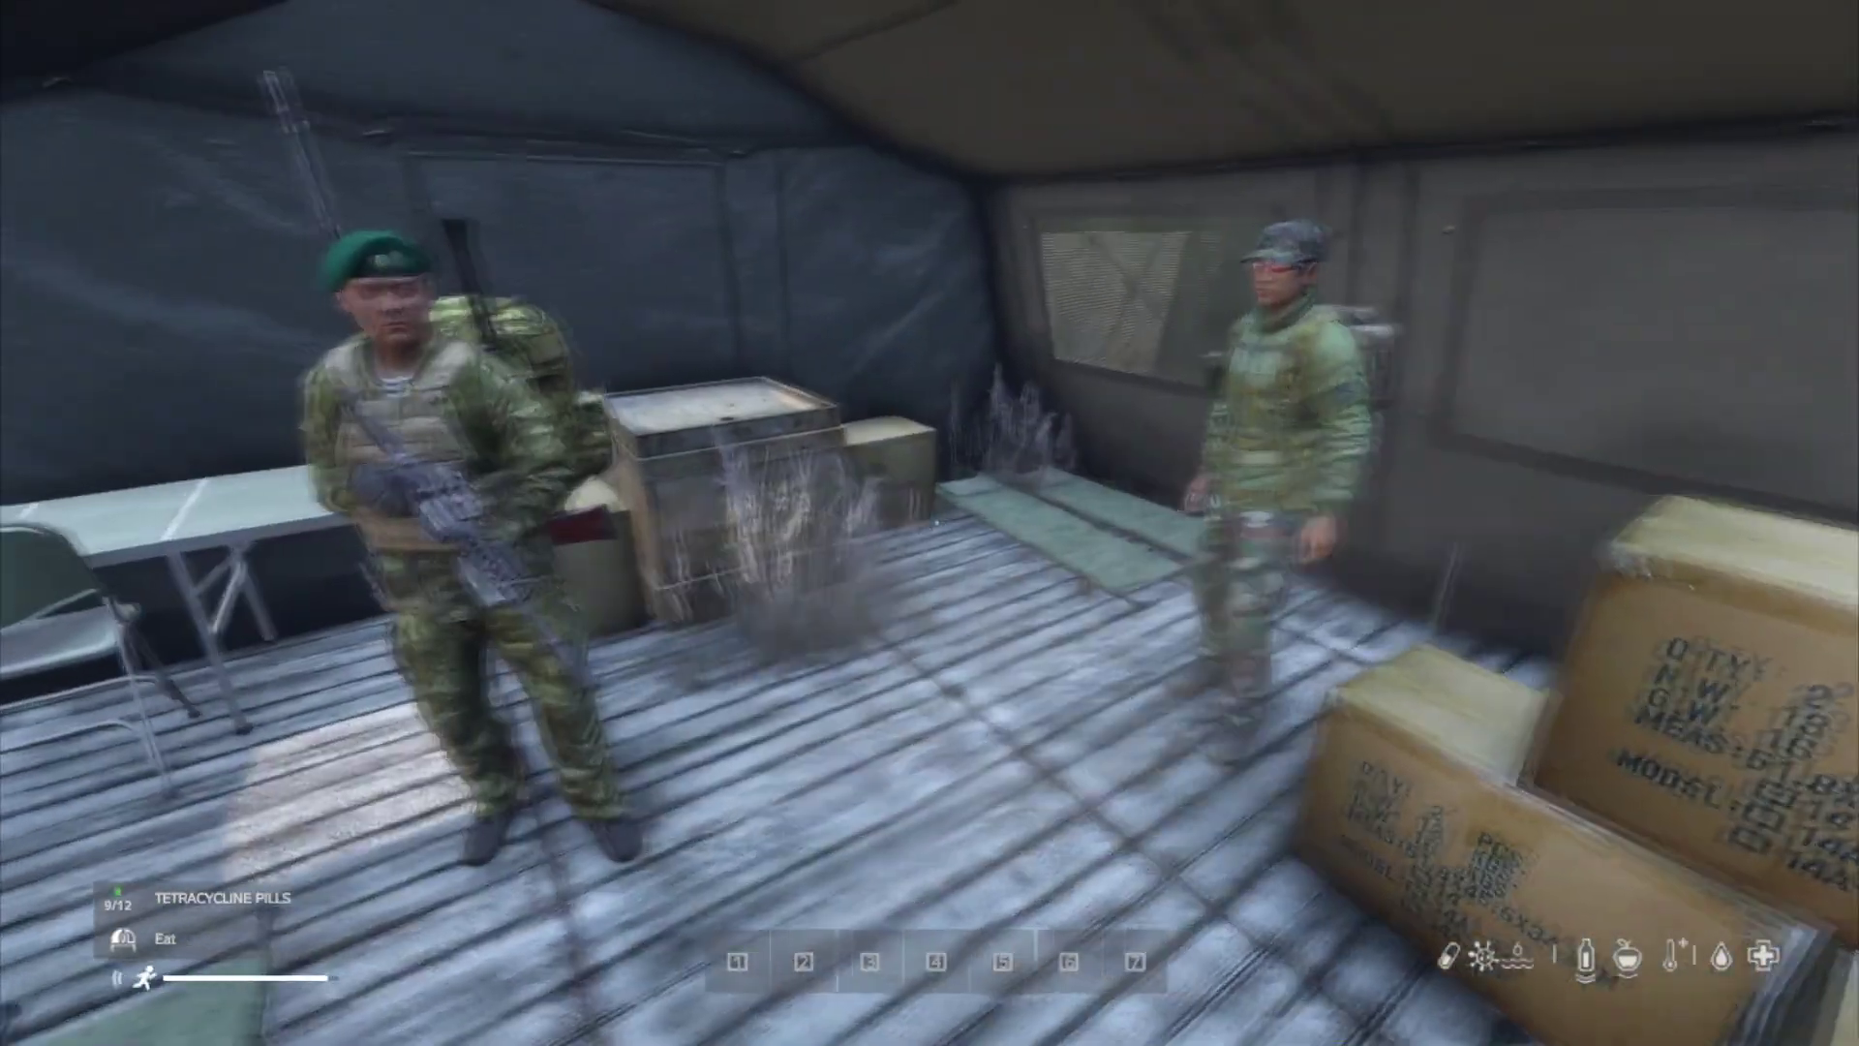
key(s)
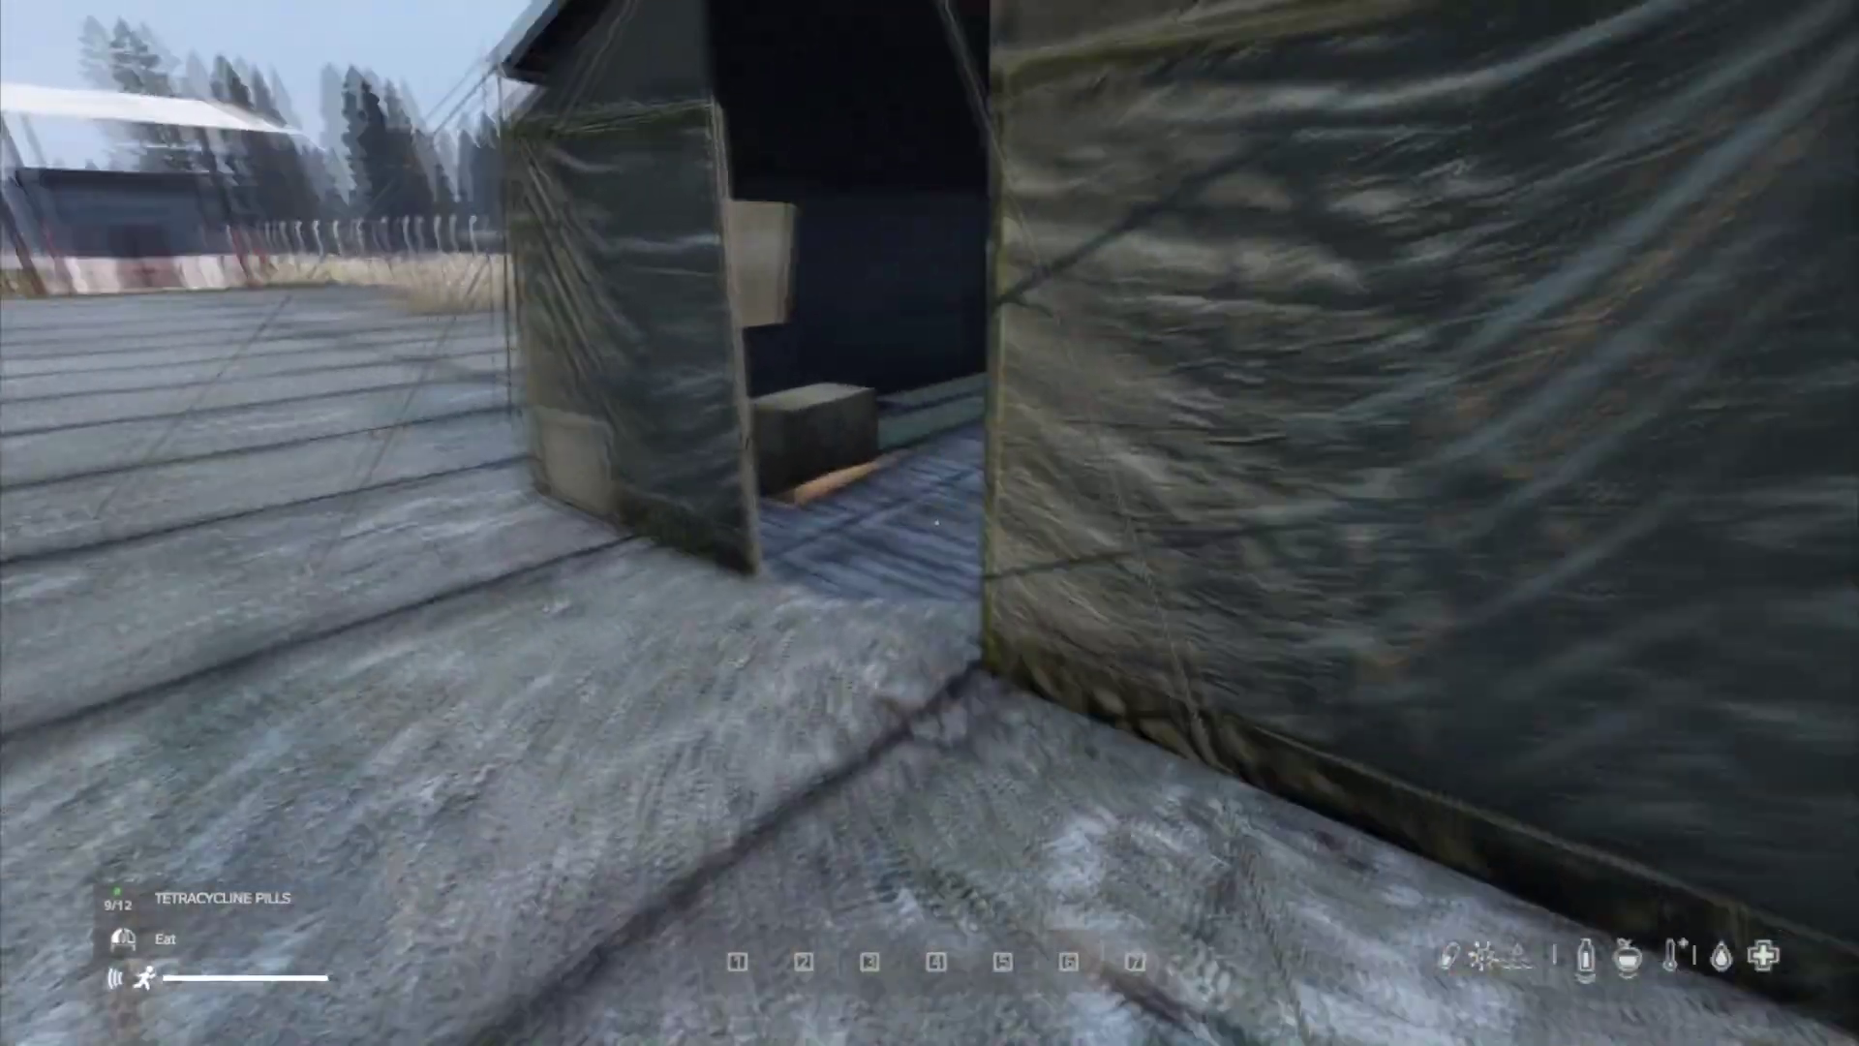
- Enter the next tent and look at its traders in the orange vest, purple dress and white helmet
key(w)
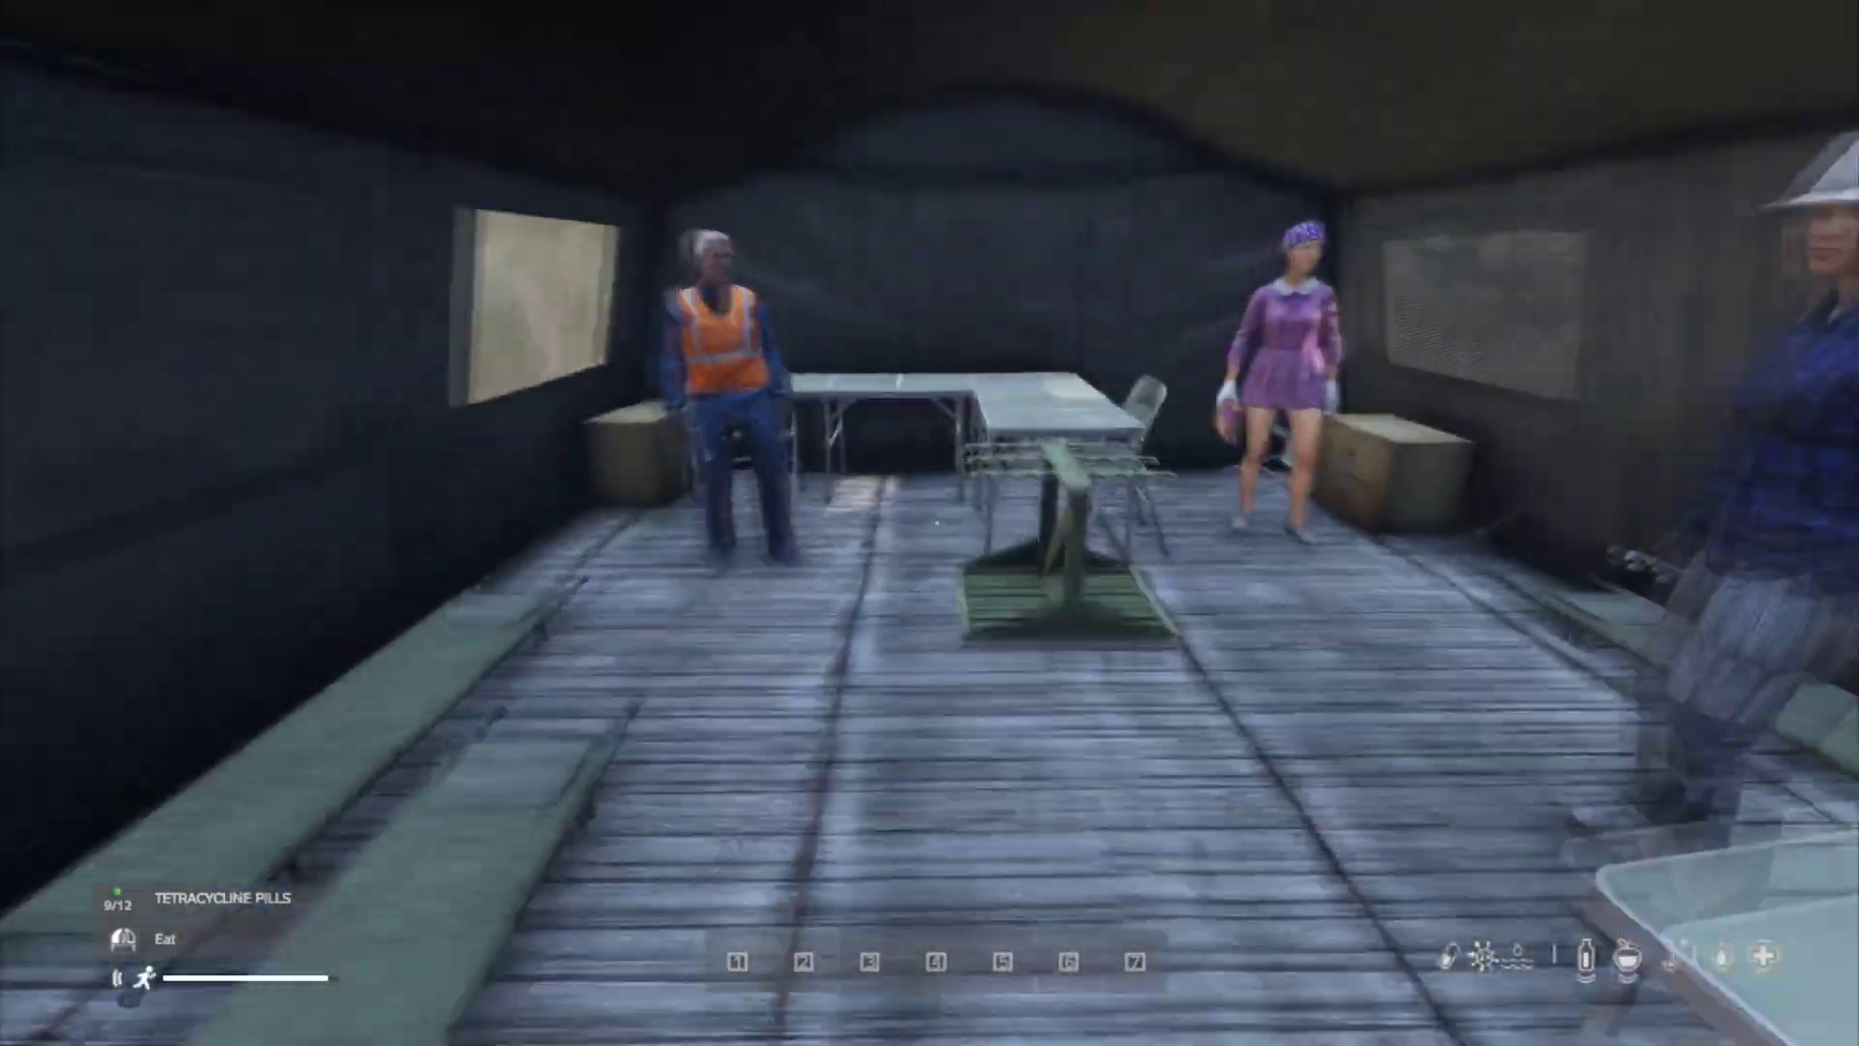
key(w)
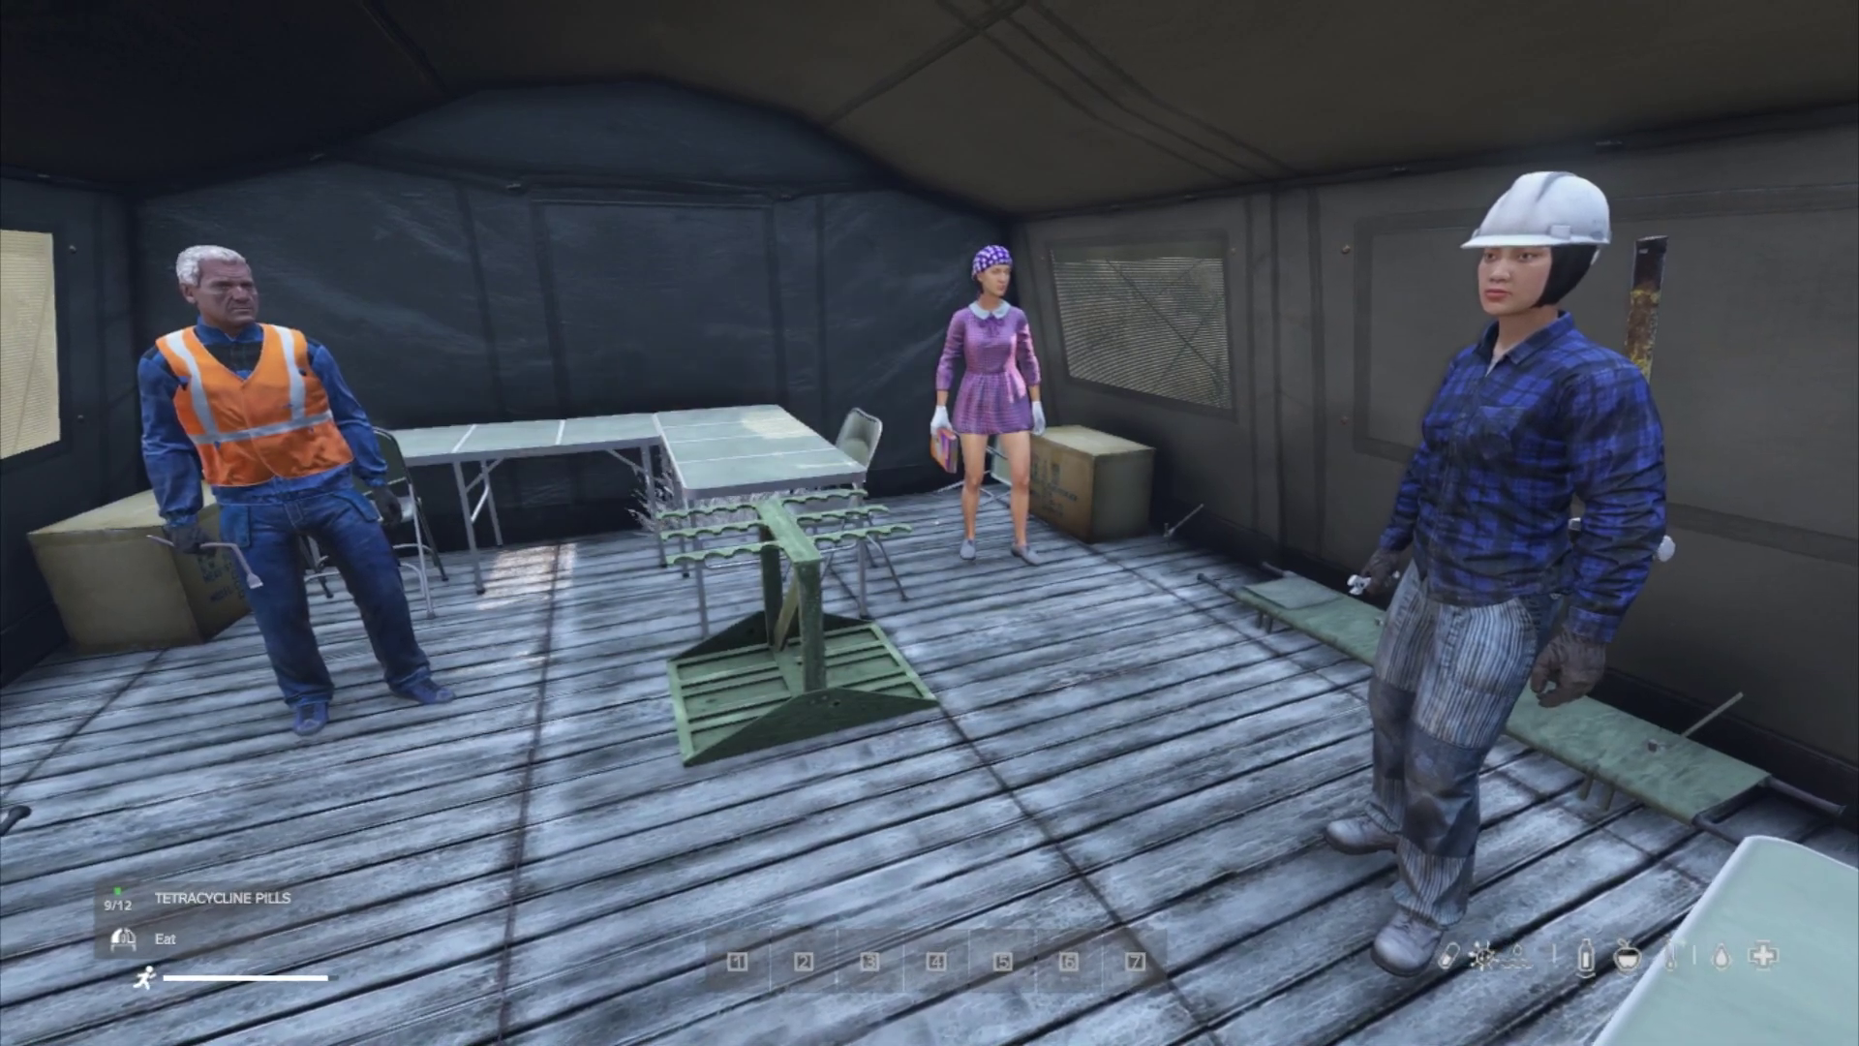
key(a)
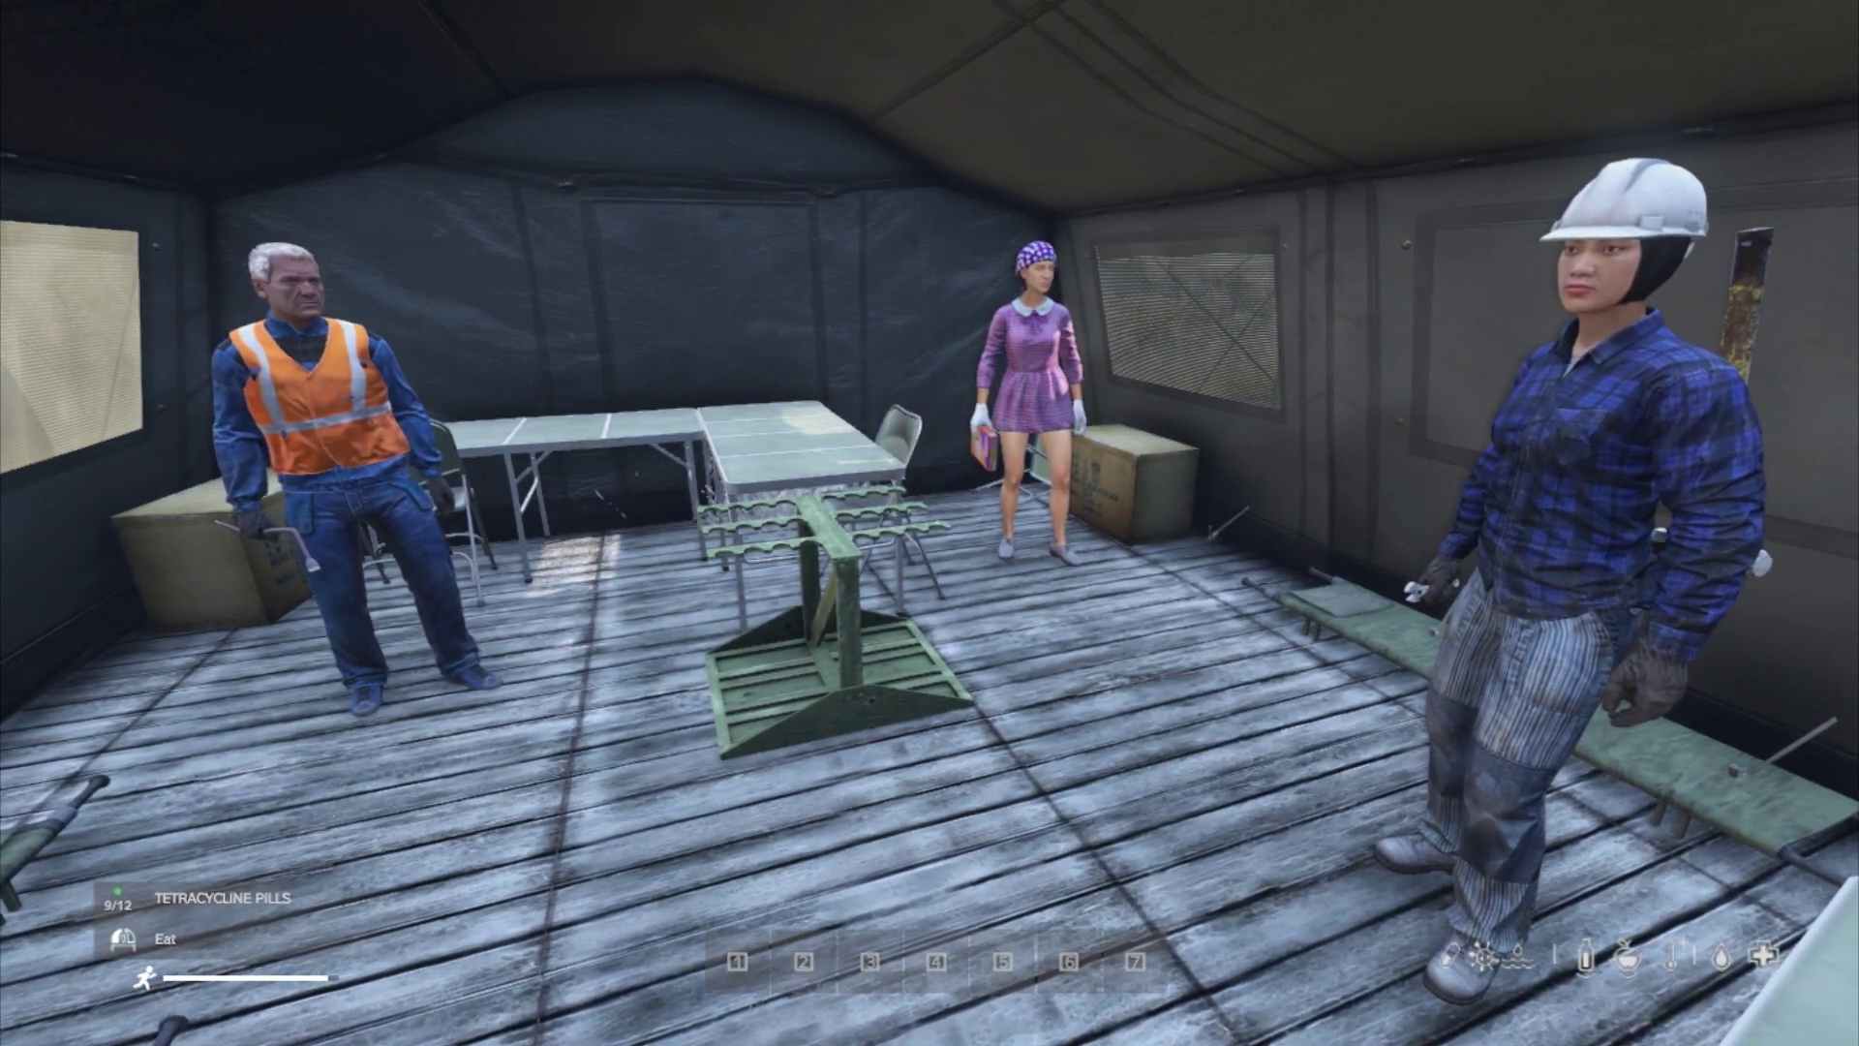
key(s)
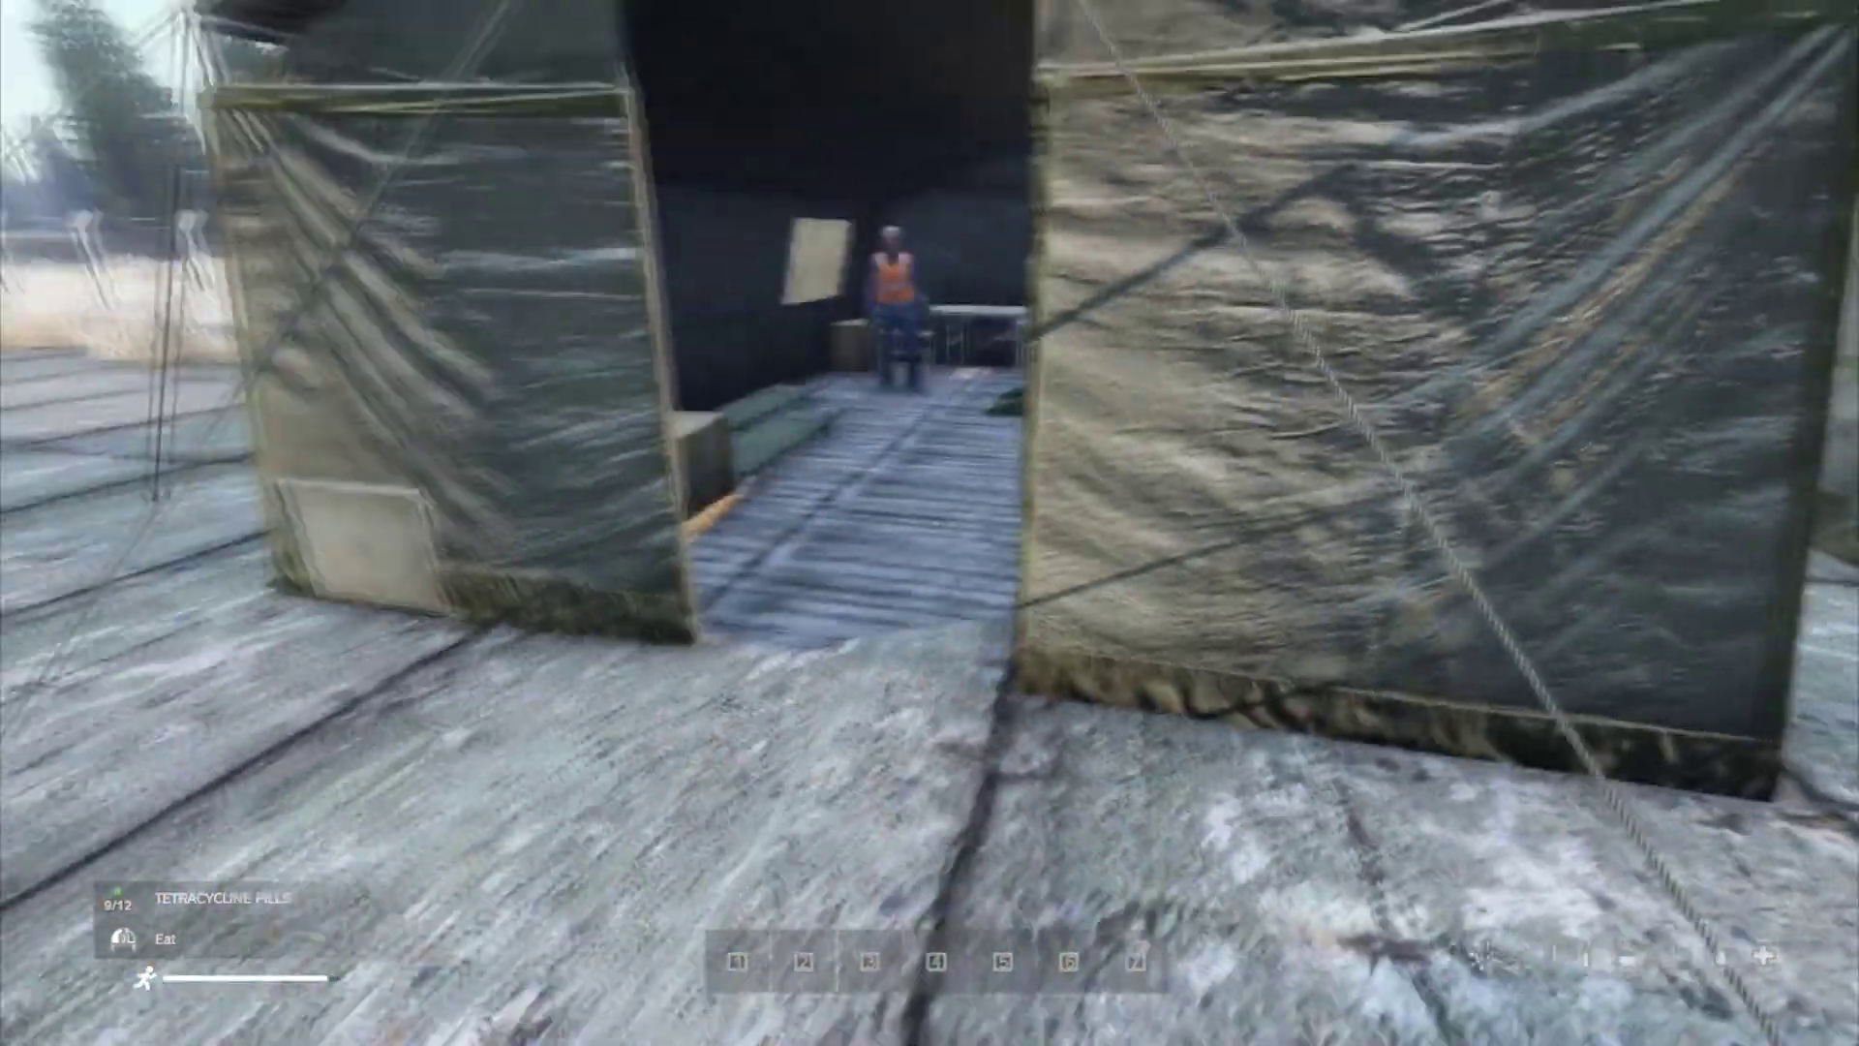
- Walk around the parked truck and helipad circle to view the camp, and head back towards the tents
key(a)
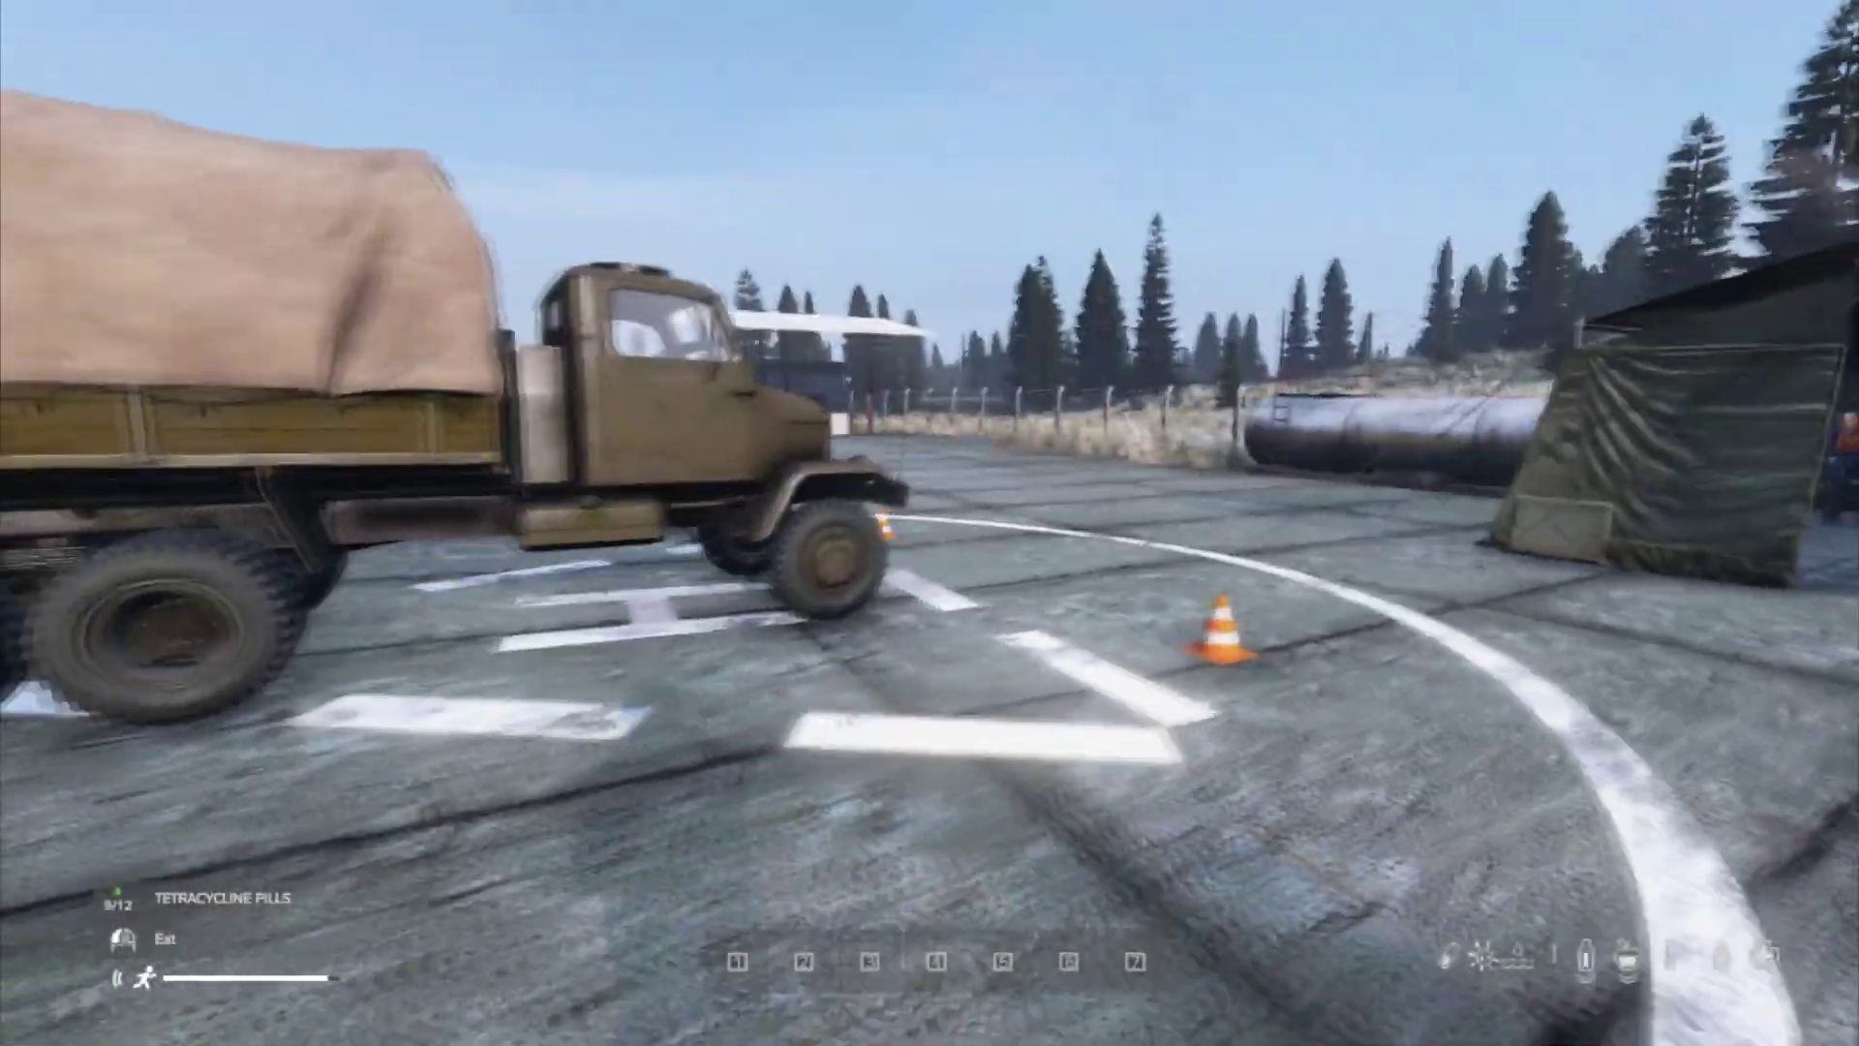
key(s)
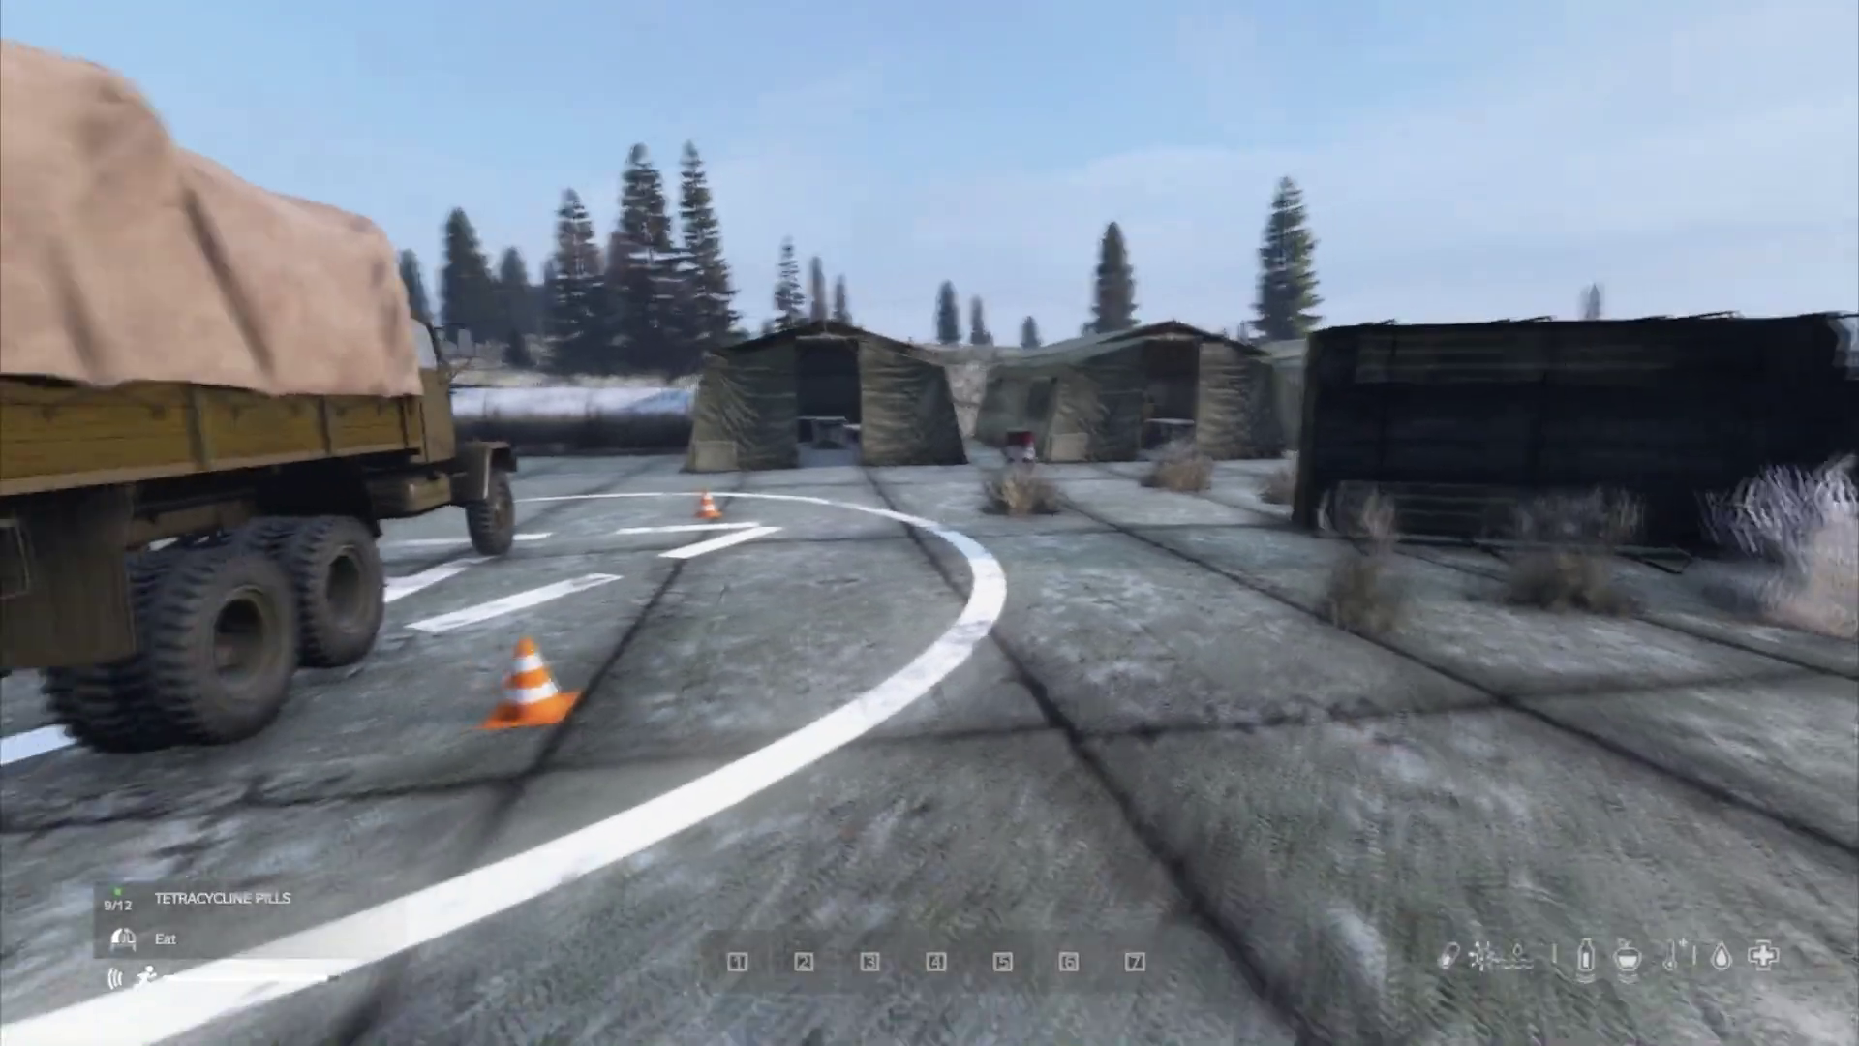
key(a)
key(w)
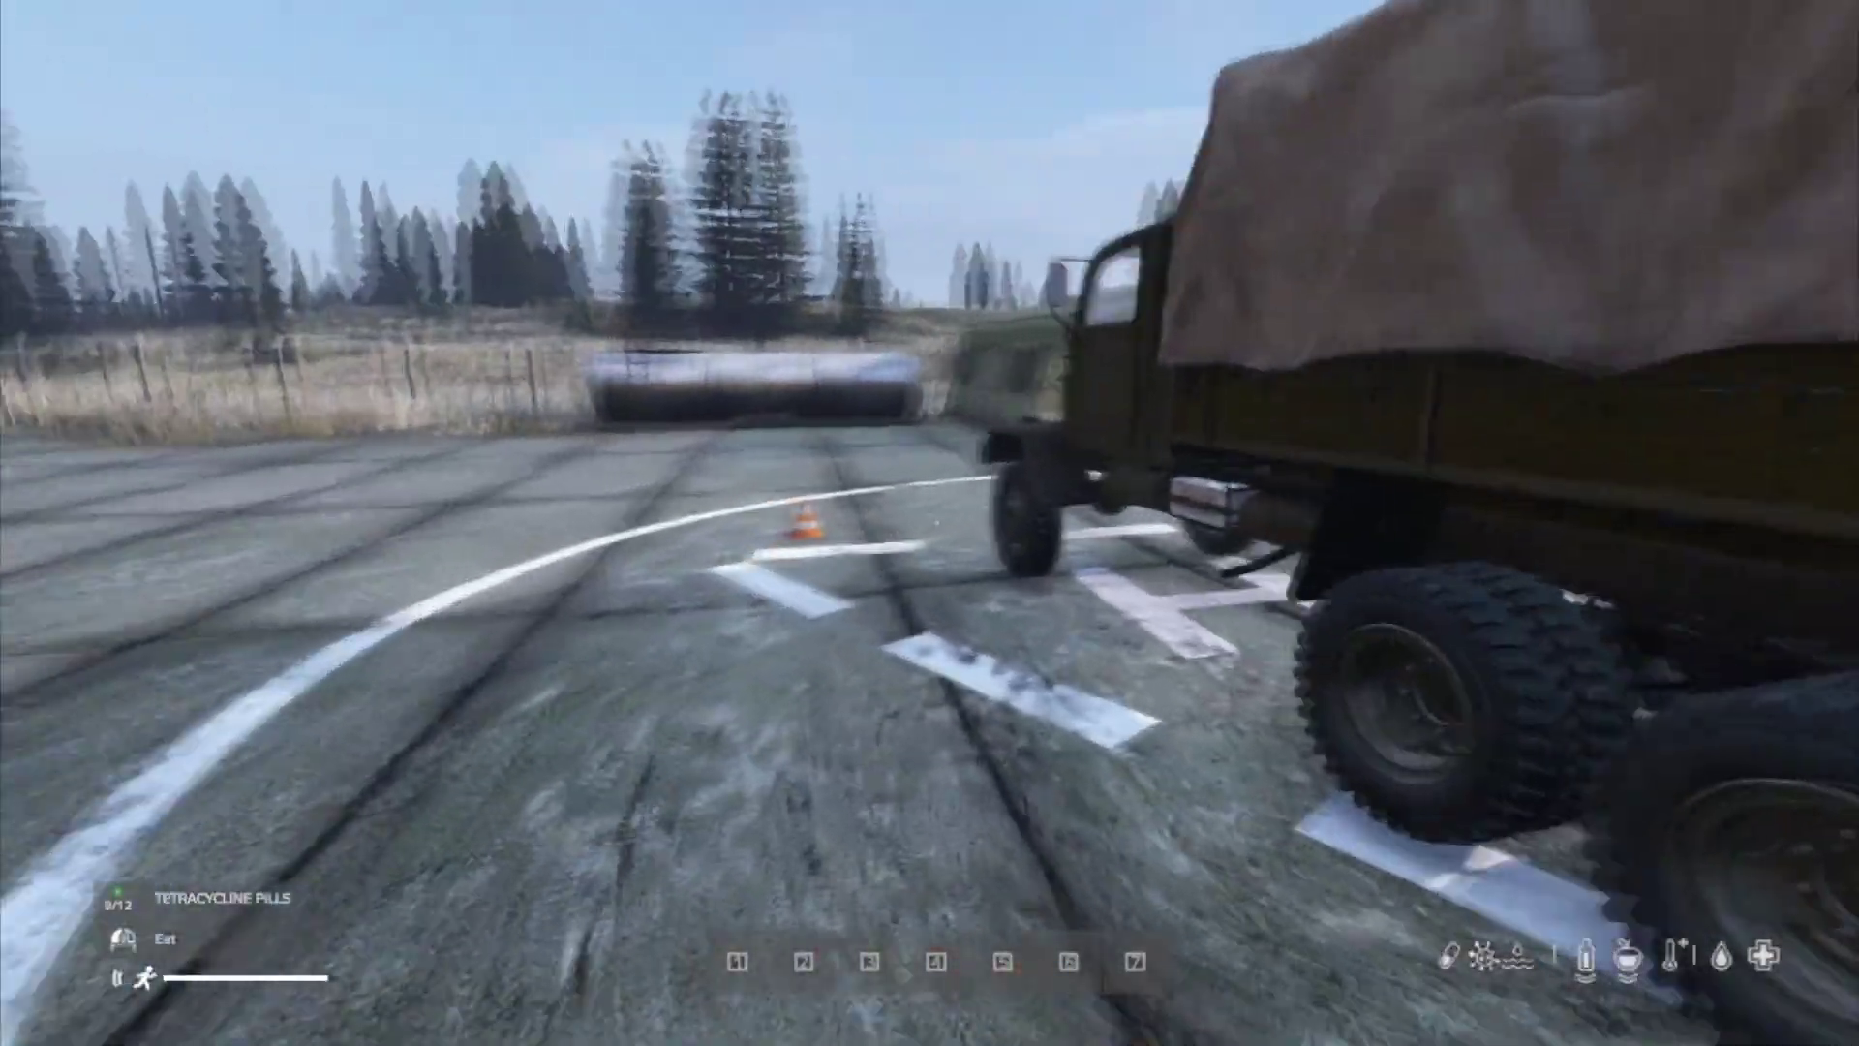
mouse_move(930, 523)
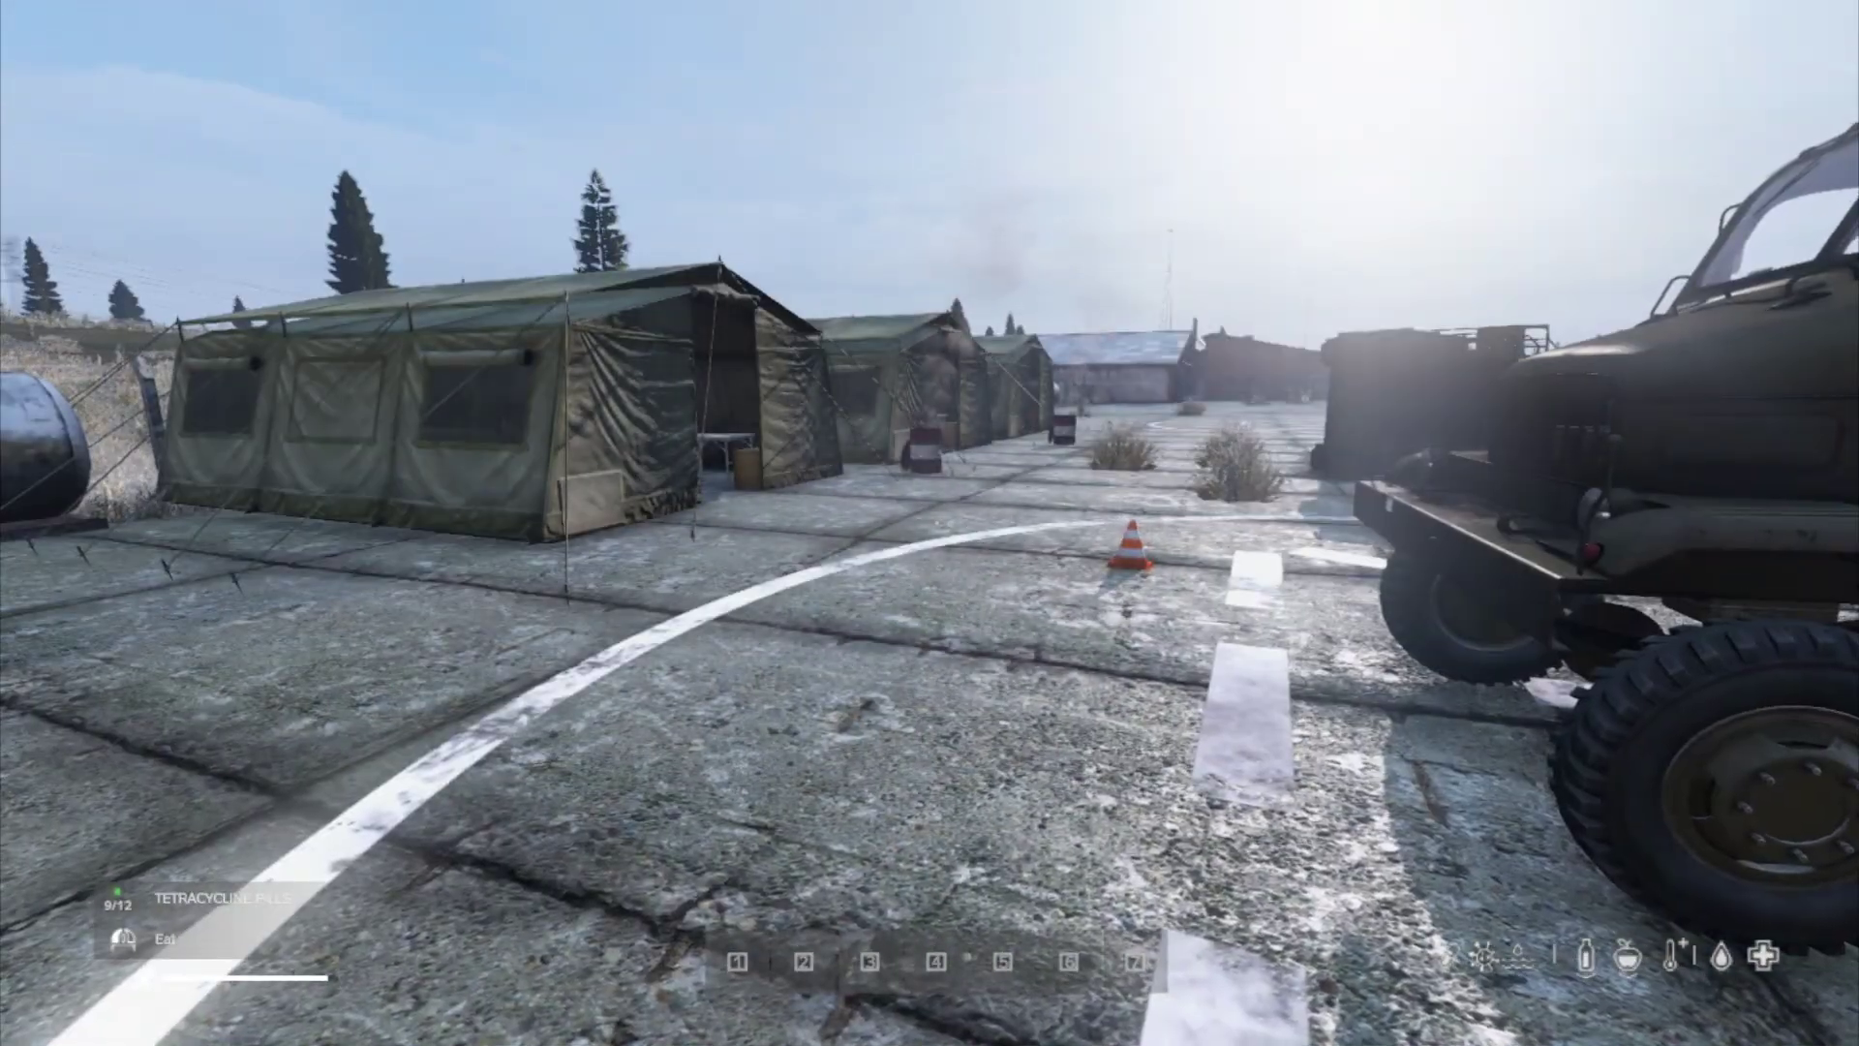
key(w)
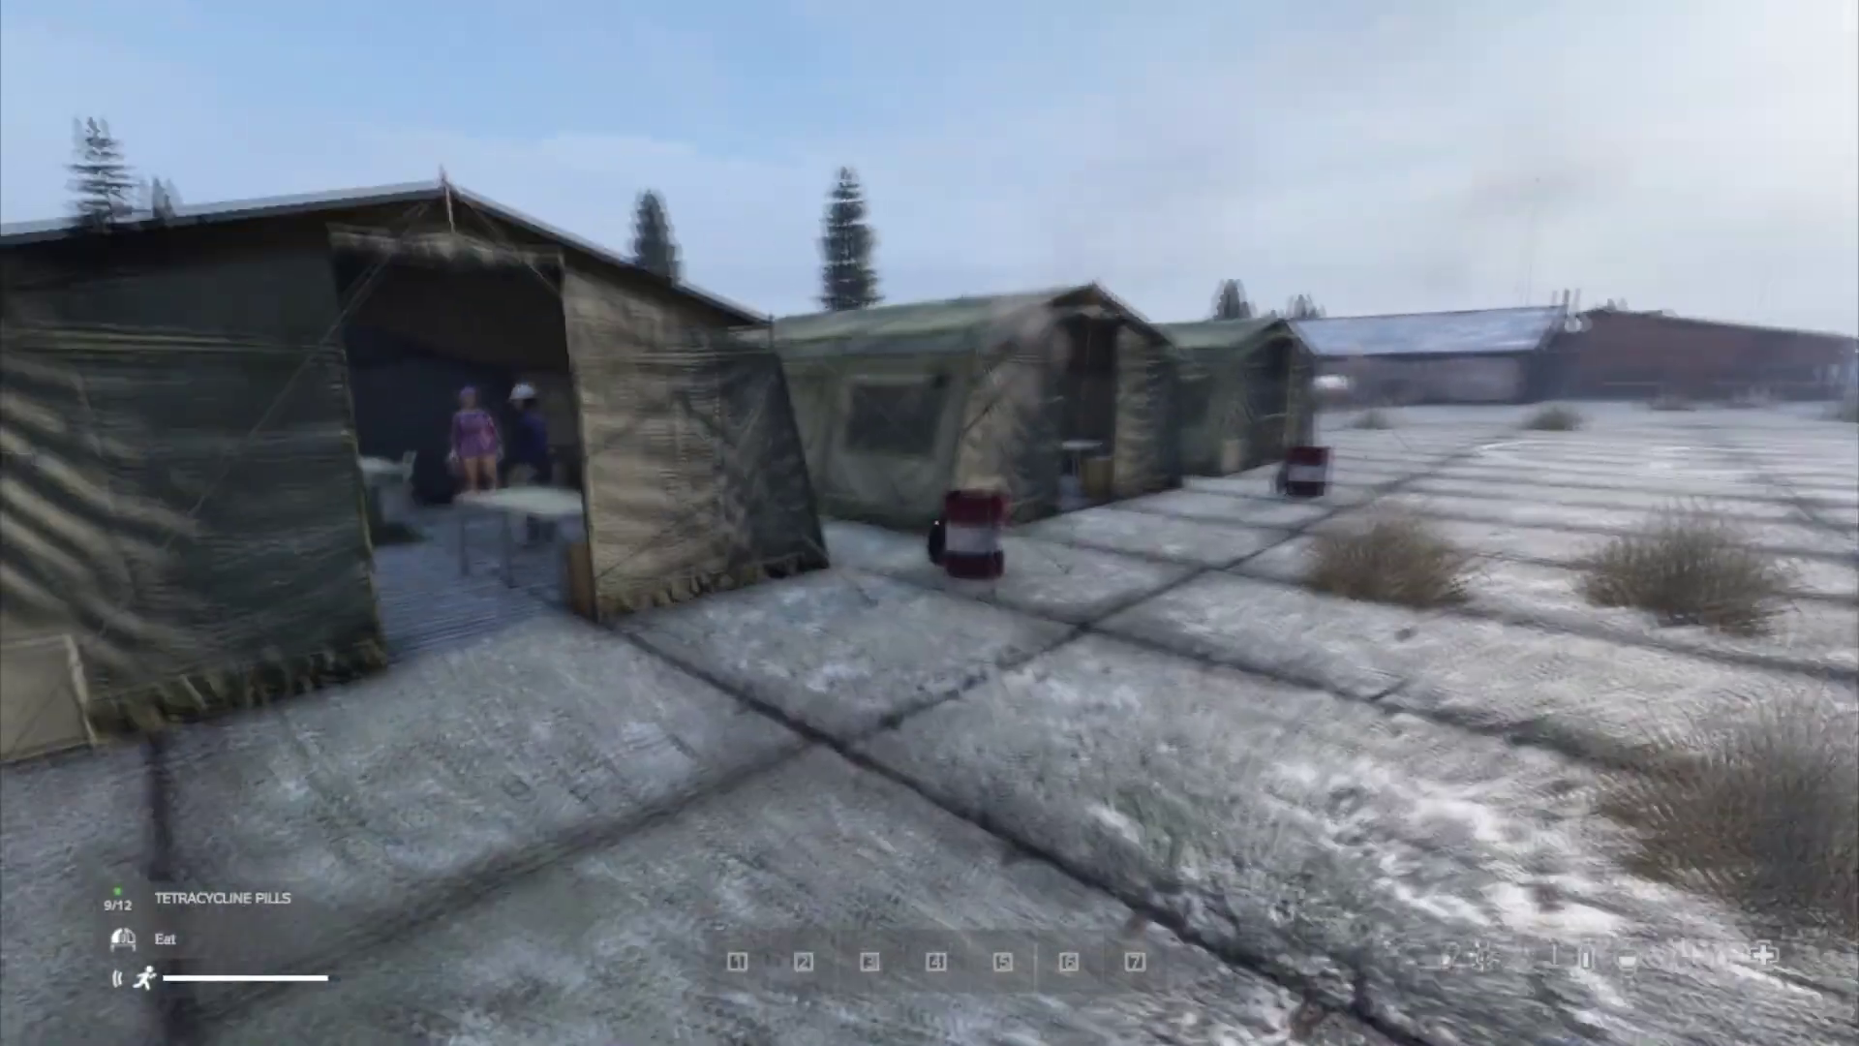